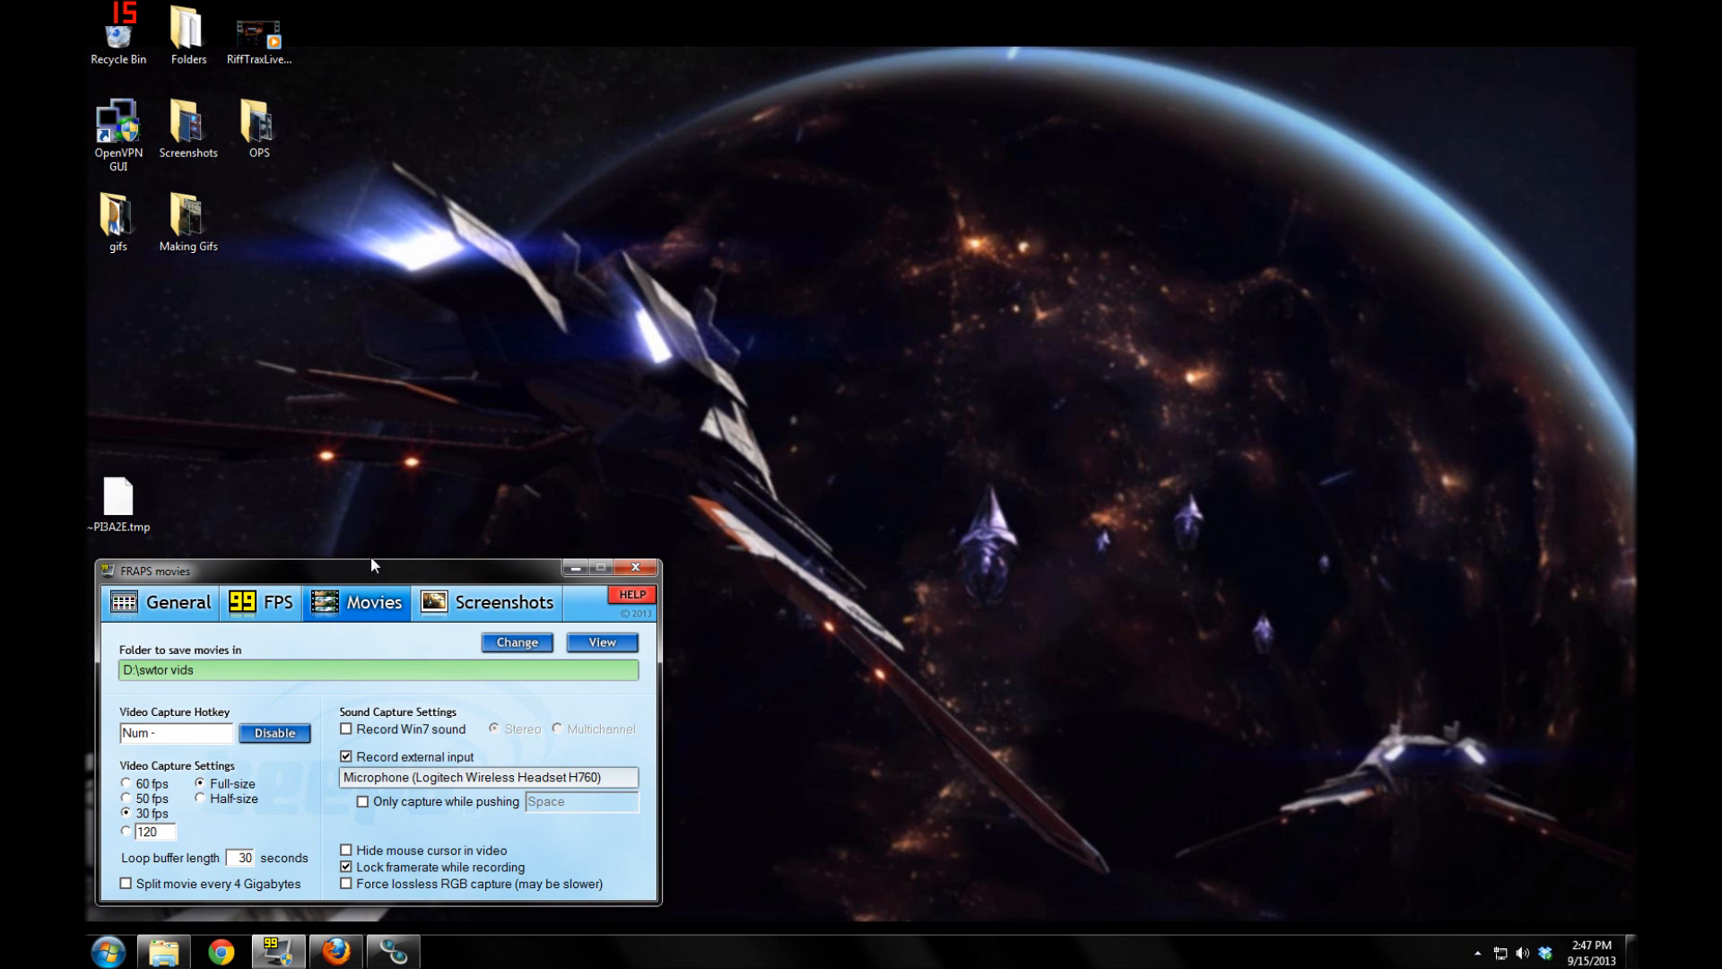
# Minimize the FRAPS window, then look at the Instagiffer web page in Firefox and minimize the browser
pyautogui.moveTo(365, 568)
pyautogui.mouseDown()
pyautogui.moveTo(709, 563)
pyautogui.moveTo(462, 533)
pyautogui.moveTo(368, 564)
pyautogui.mouseUp()
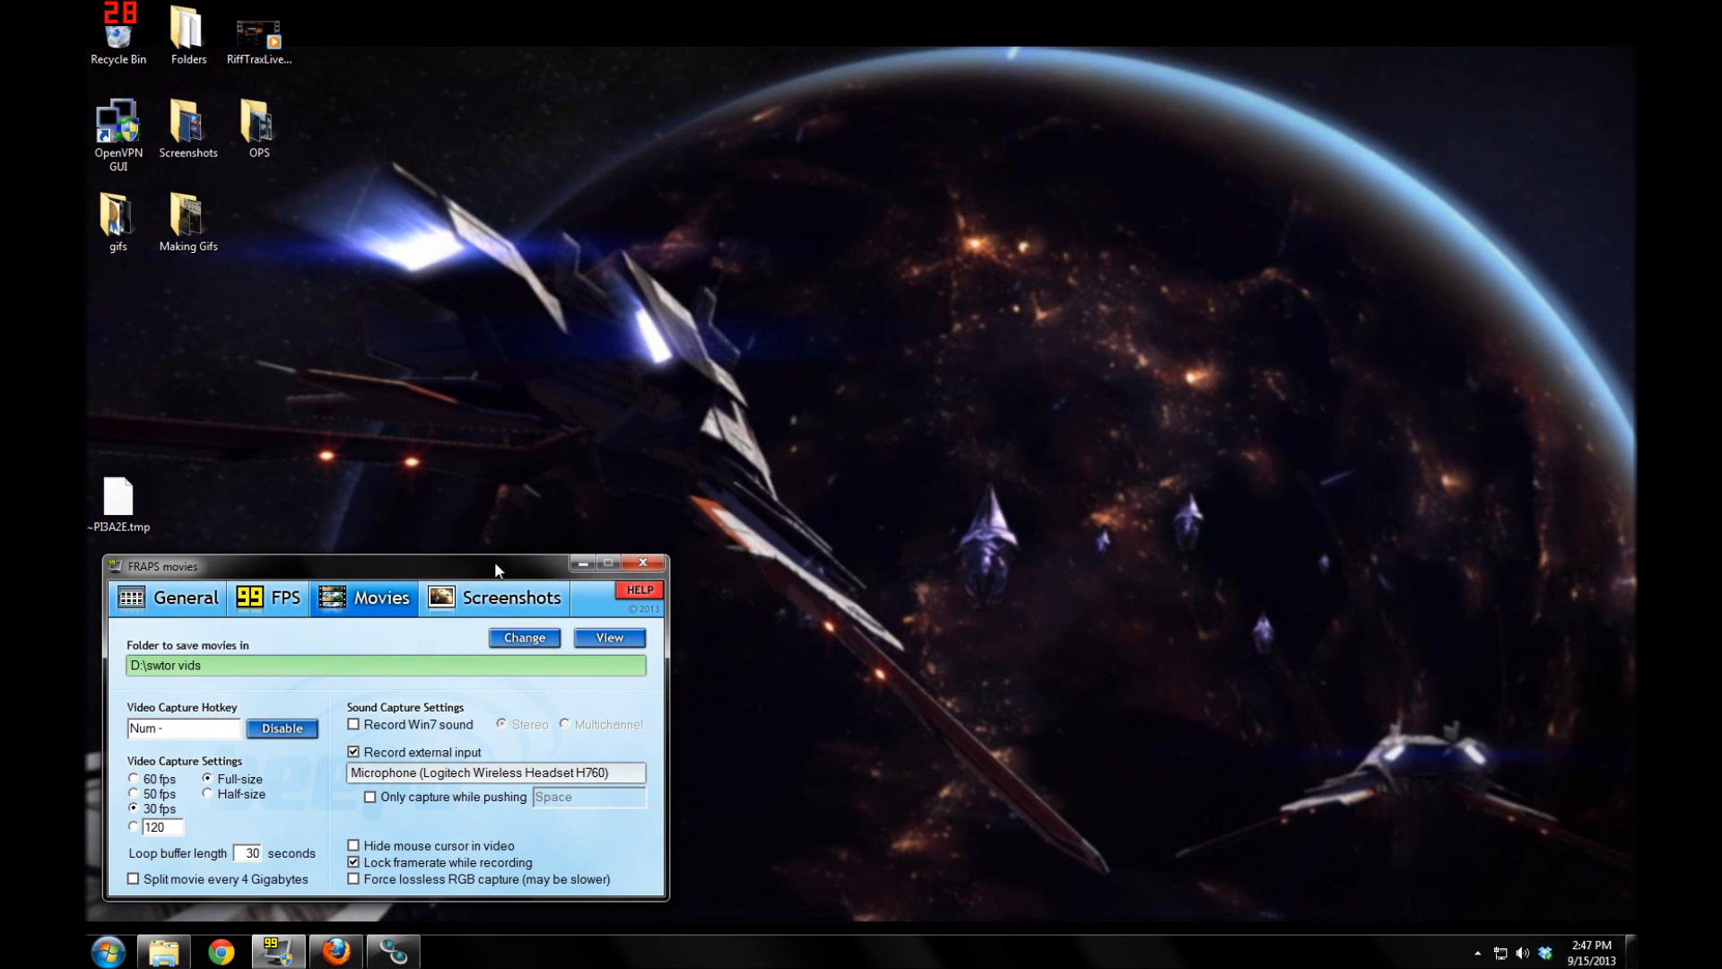
pyautogui.click(588, 567)
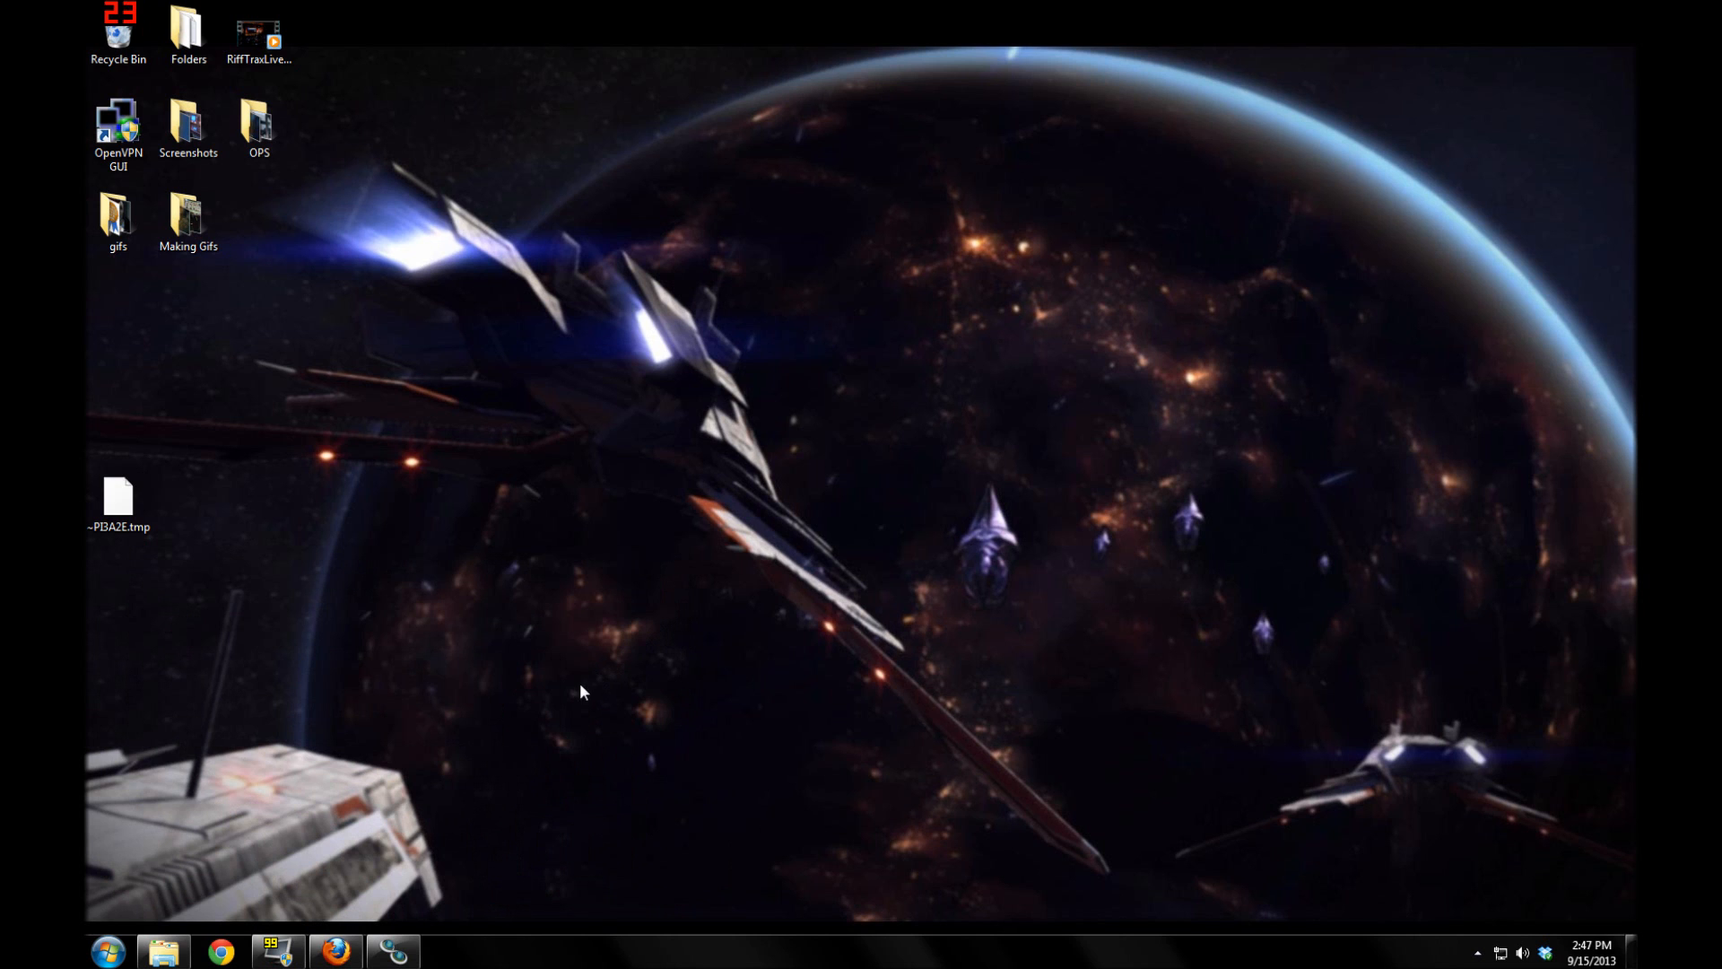
pyautogui.click(337, 951)
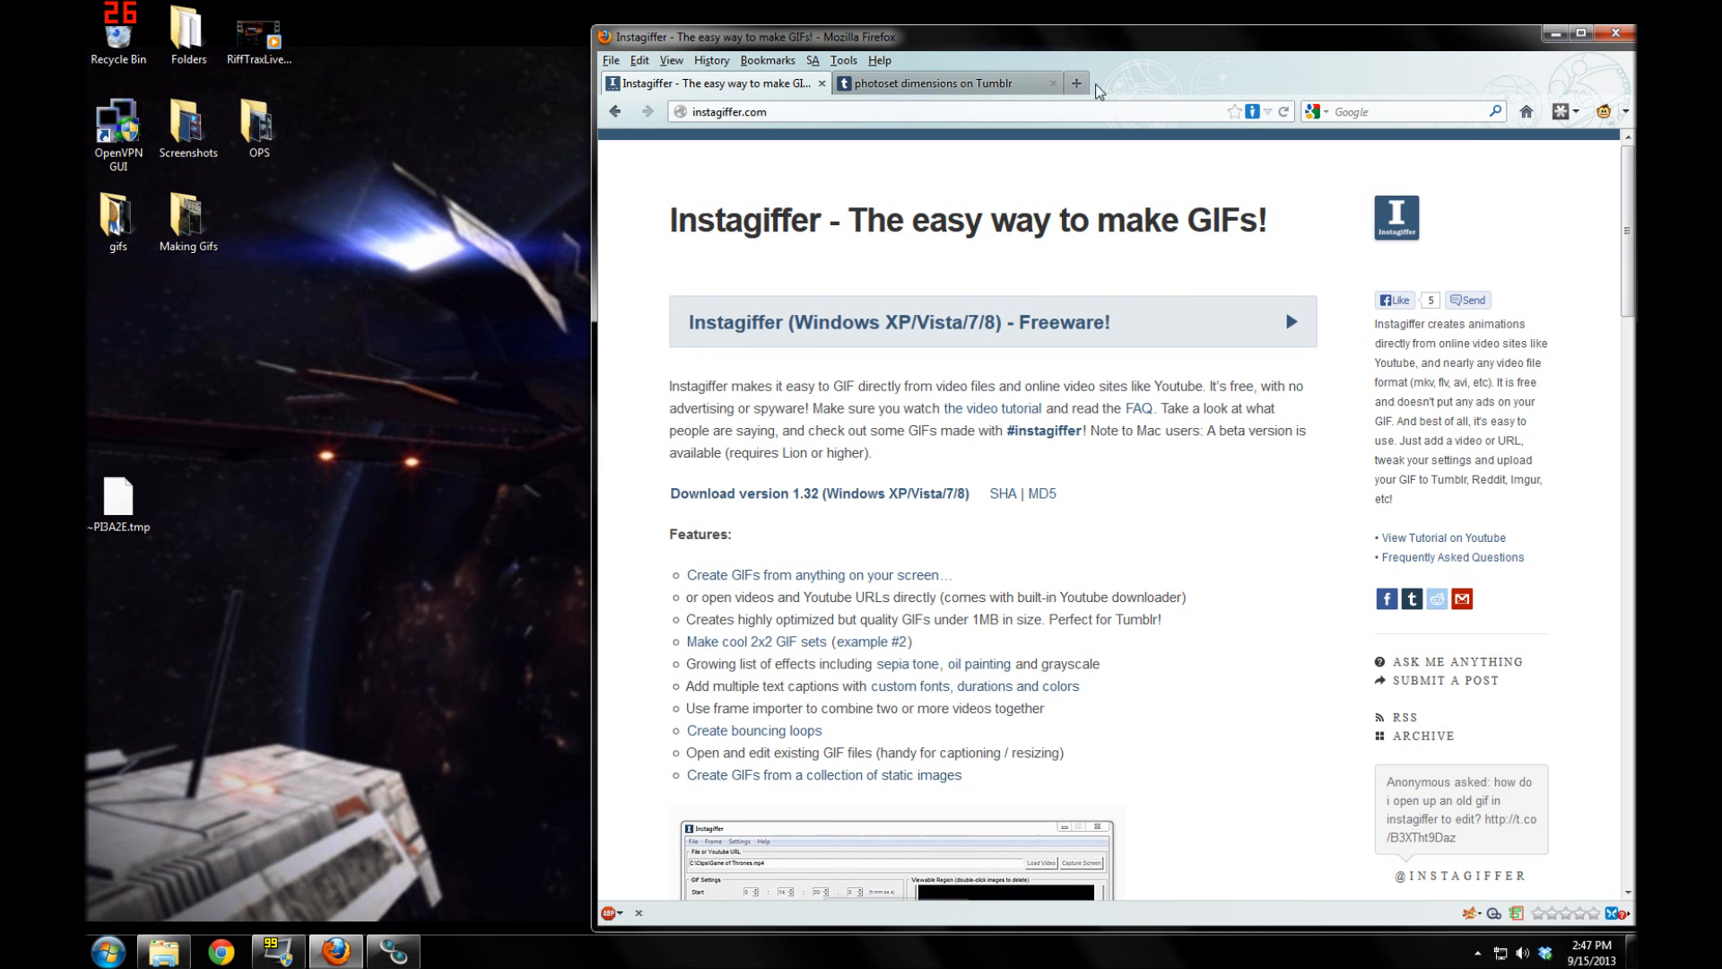
pyautogui.click(1556, 33)
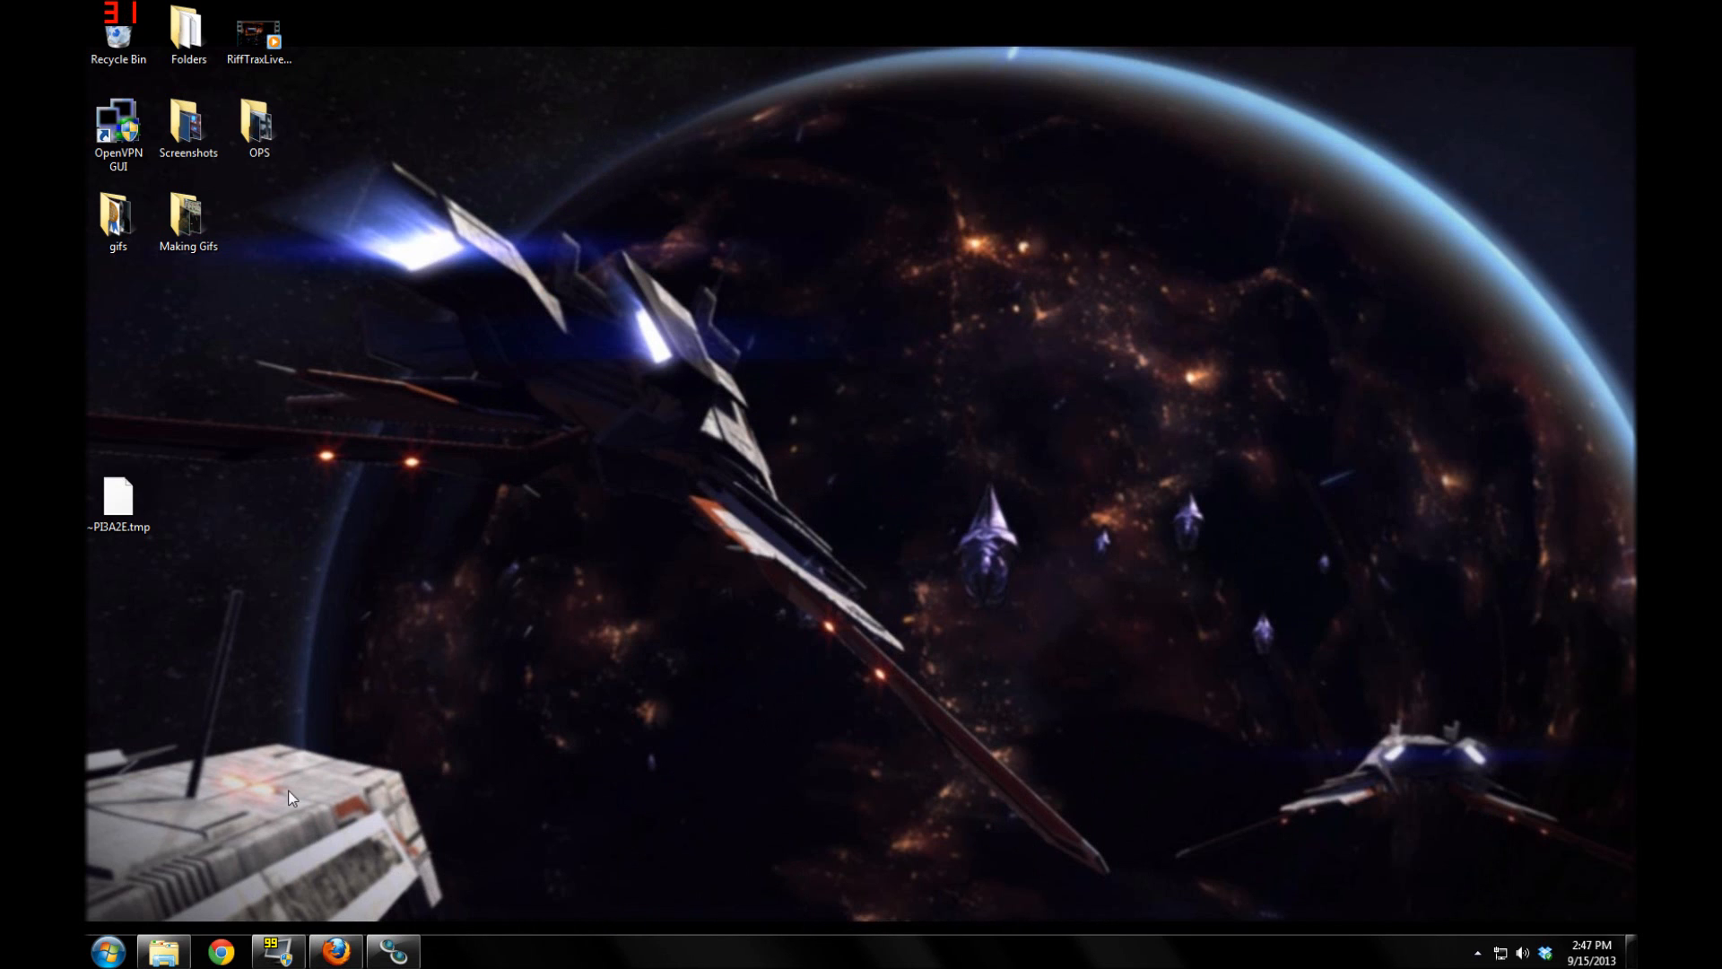
# Launch Instagiffer and move its window clear of the desktop icons
pyautogui.click(108, 957)
pyautogui.click(158, 551)
pyautogui.moveTo(799, 220); pyautogui.dragTo(1099, 213)
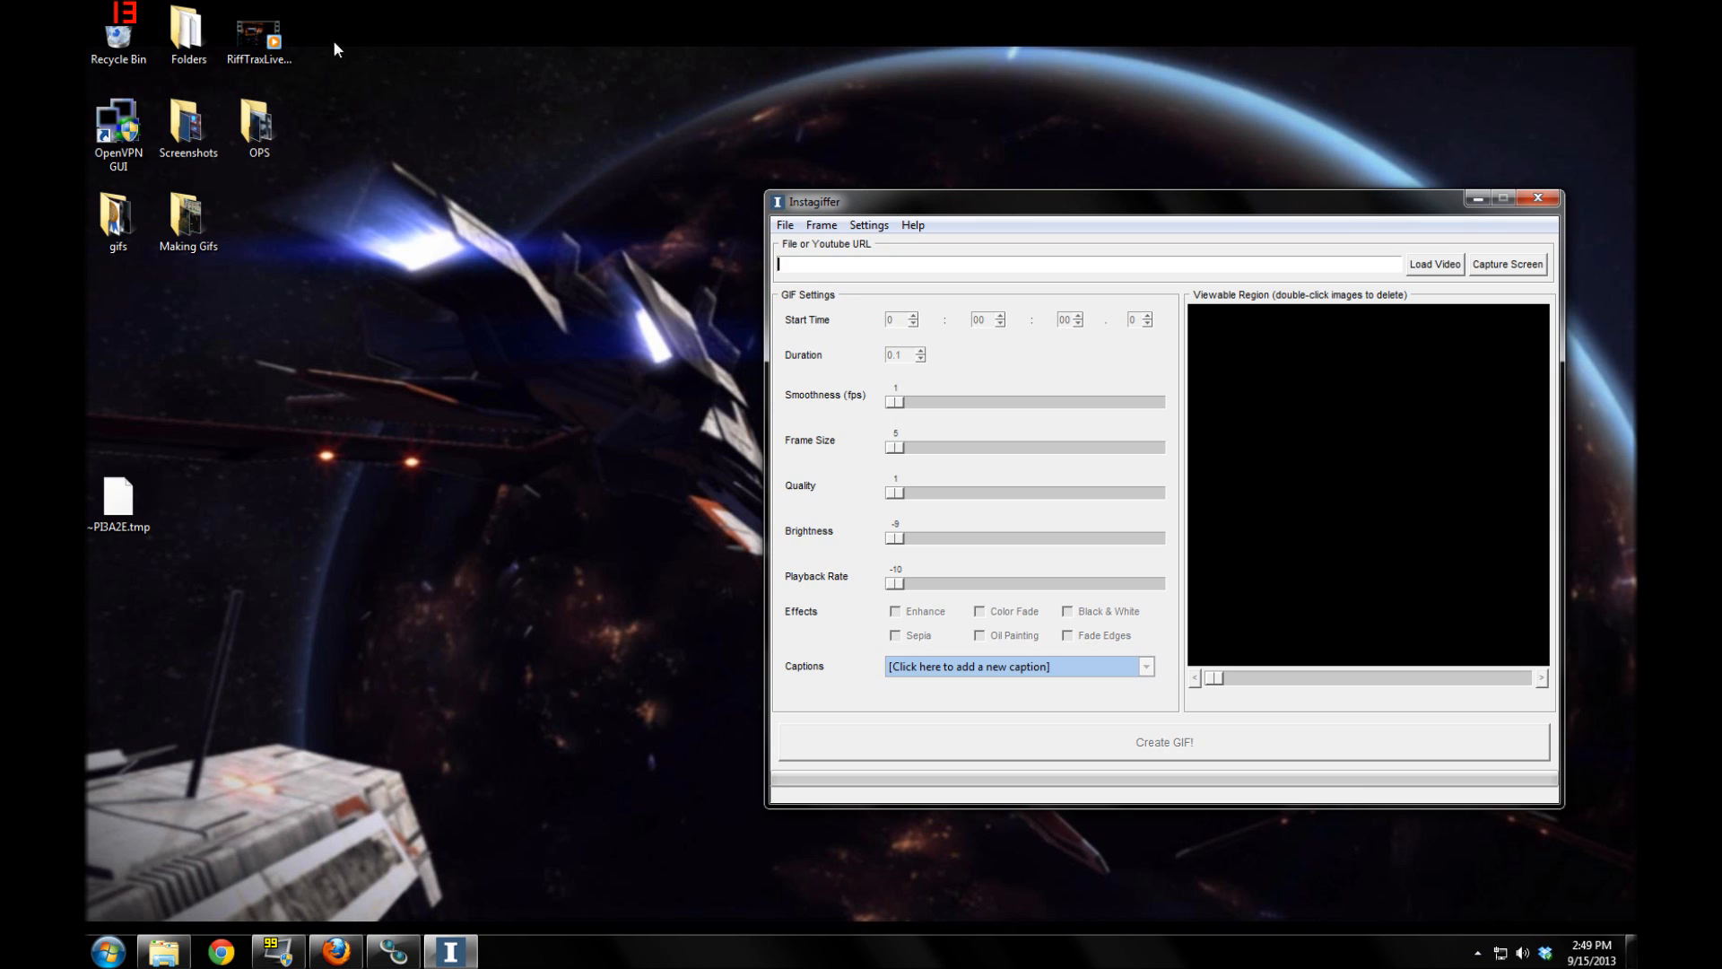
# Load the desktop video RiffTraxLive-Manos_HD.mp4 into Instagiffer
pyautogui.click(258, 35)
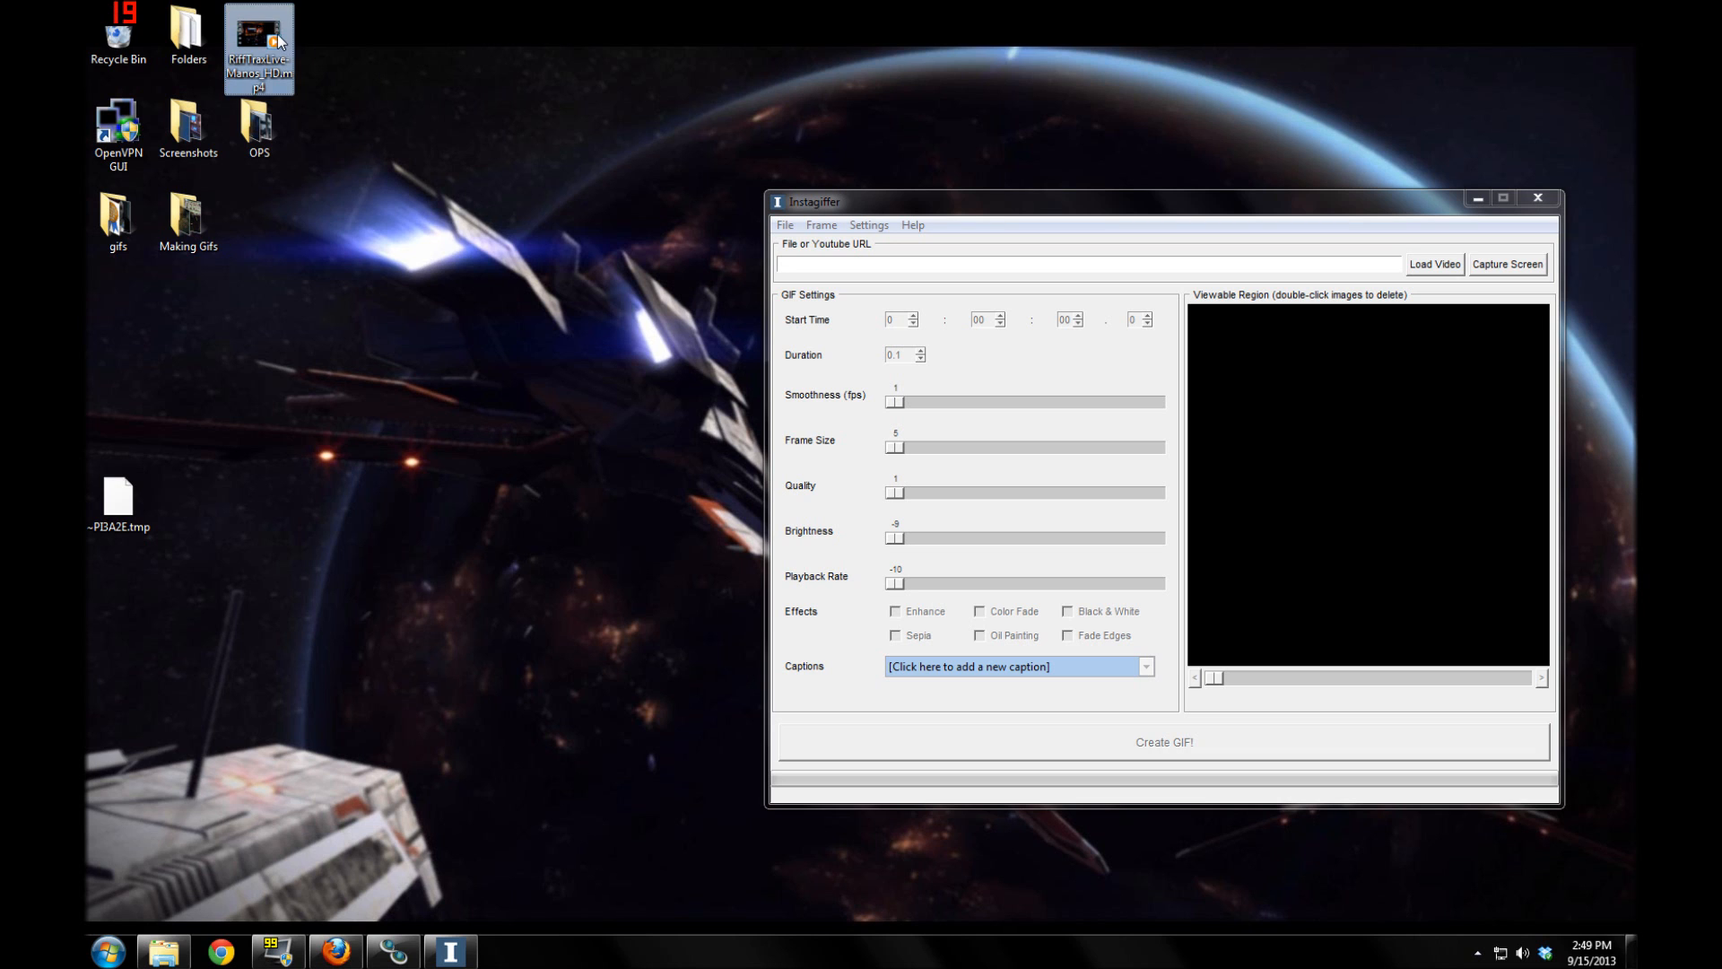
pyautogui.click(605, 113)
pyautogui.click(1435, 264)
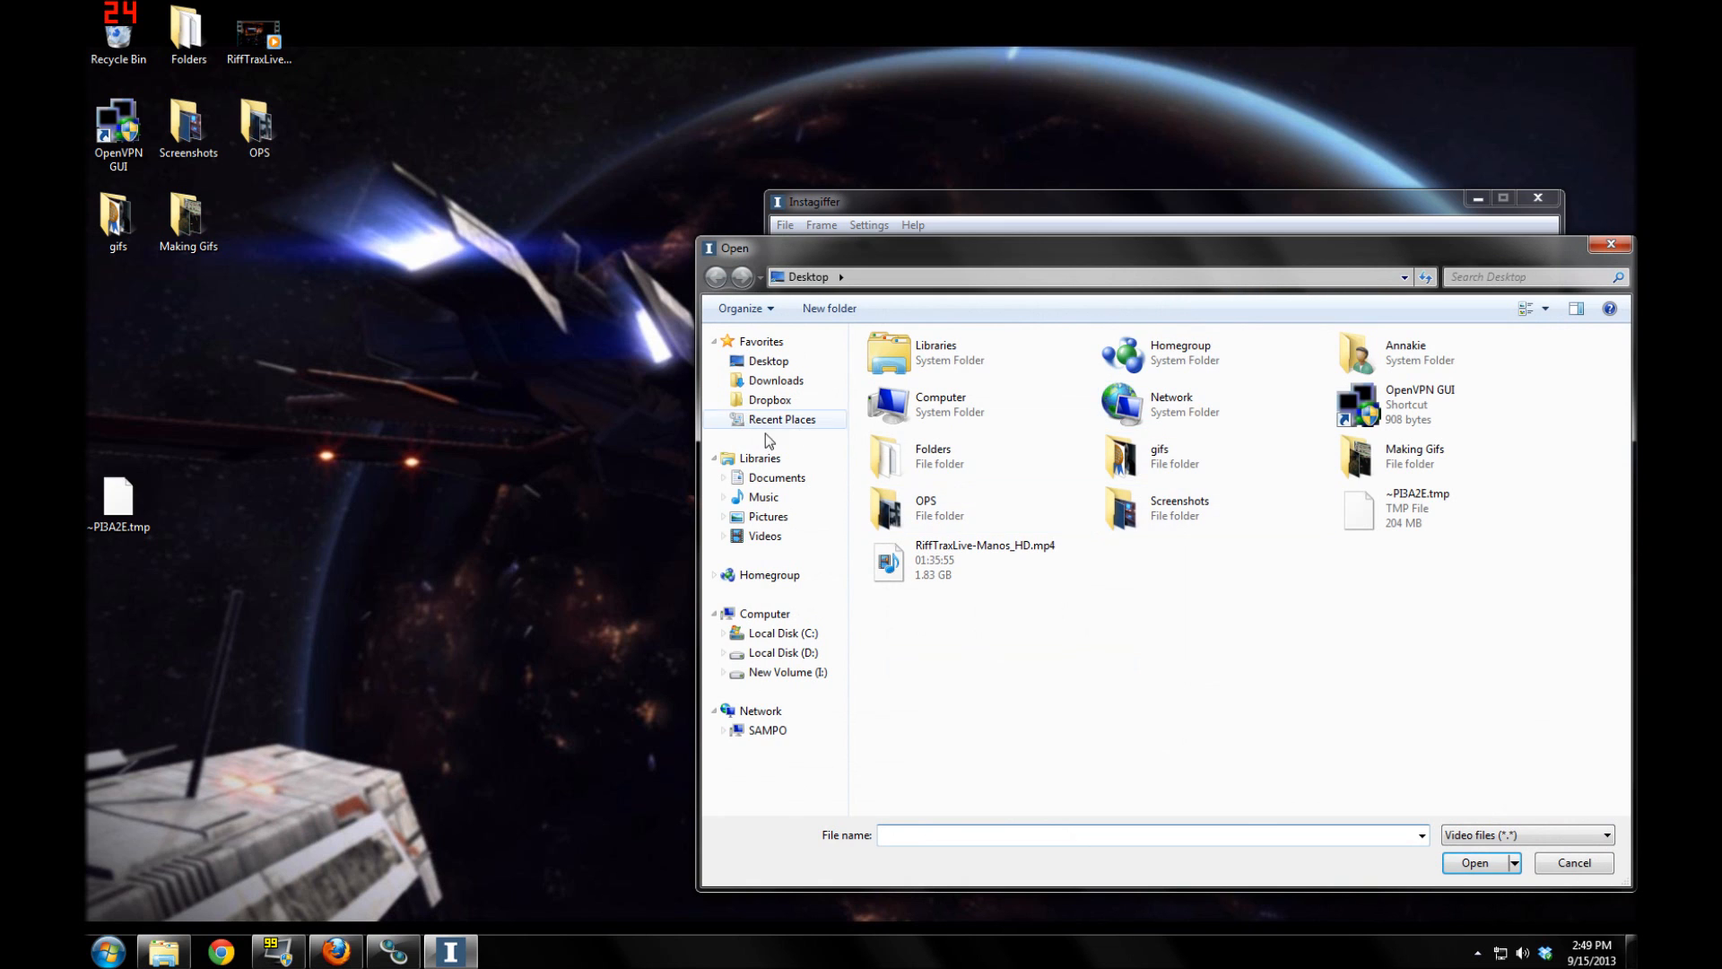
pyautogui.doubleClick(971, 553)
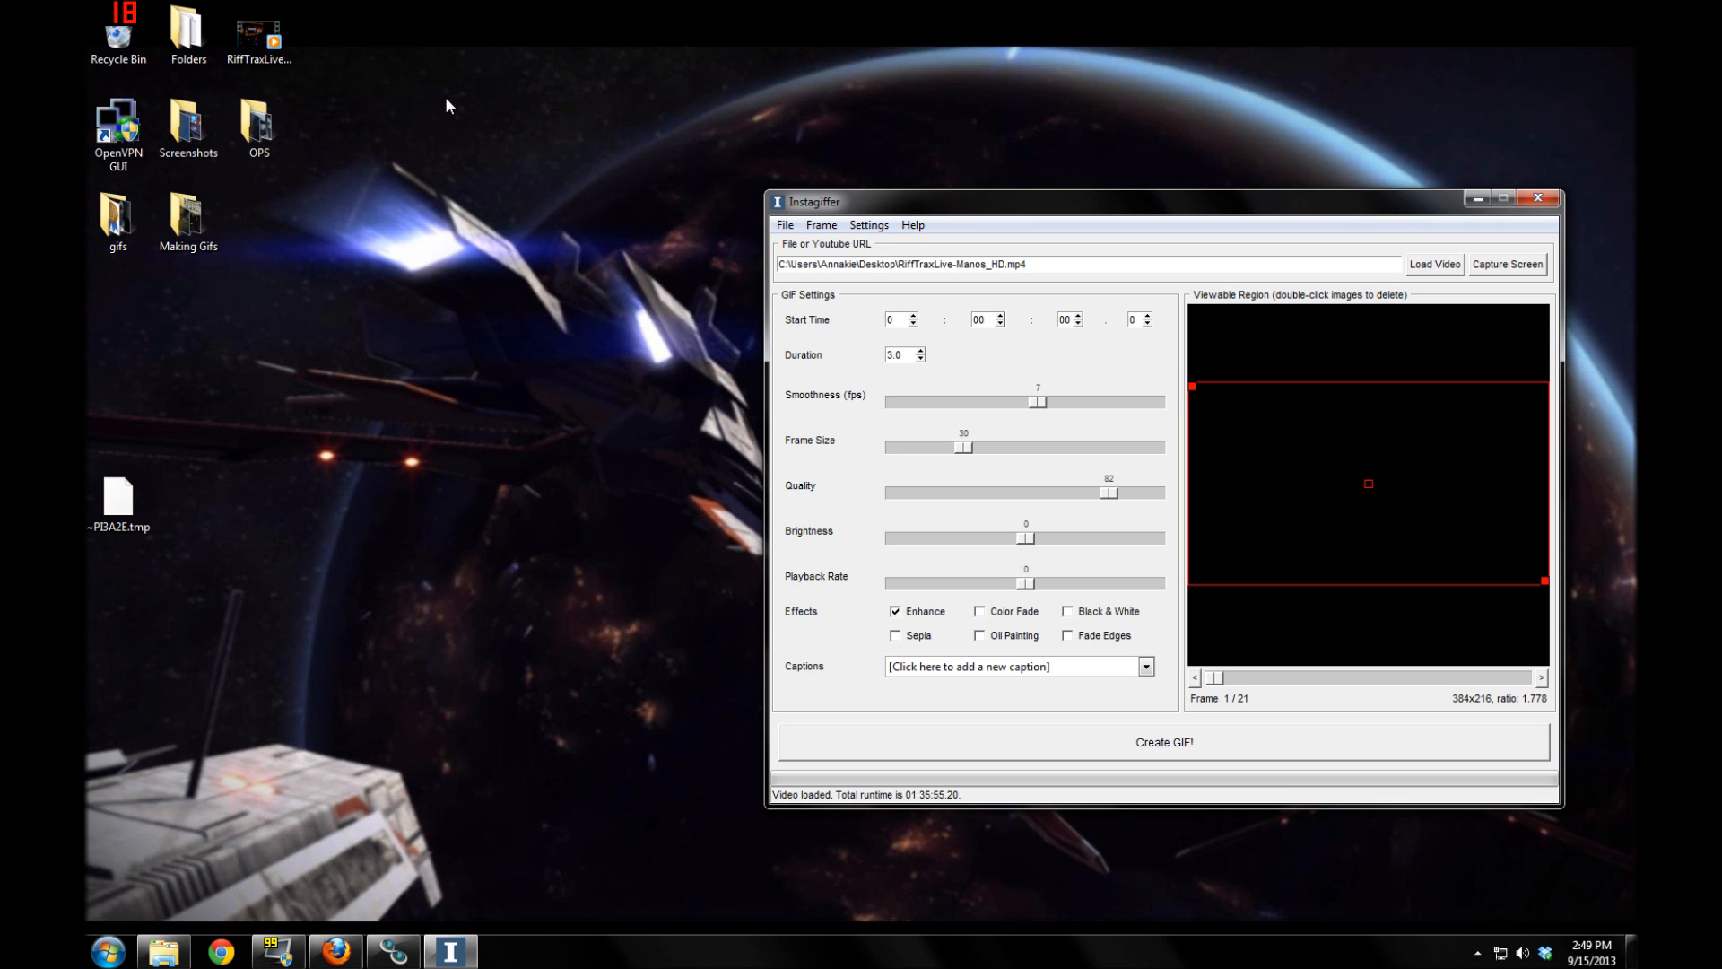
# Open the RiffTraxLive desktop video paused in the media player and shrink its window to fit beside Instagiffer
pyautogui.click(291, 40)
pyautogui.rightClick(292, 40)
pyautogui.click(314, 45)
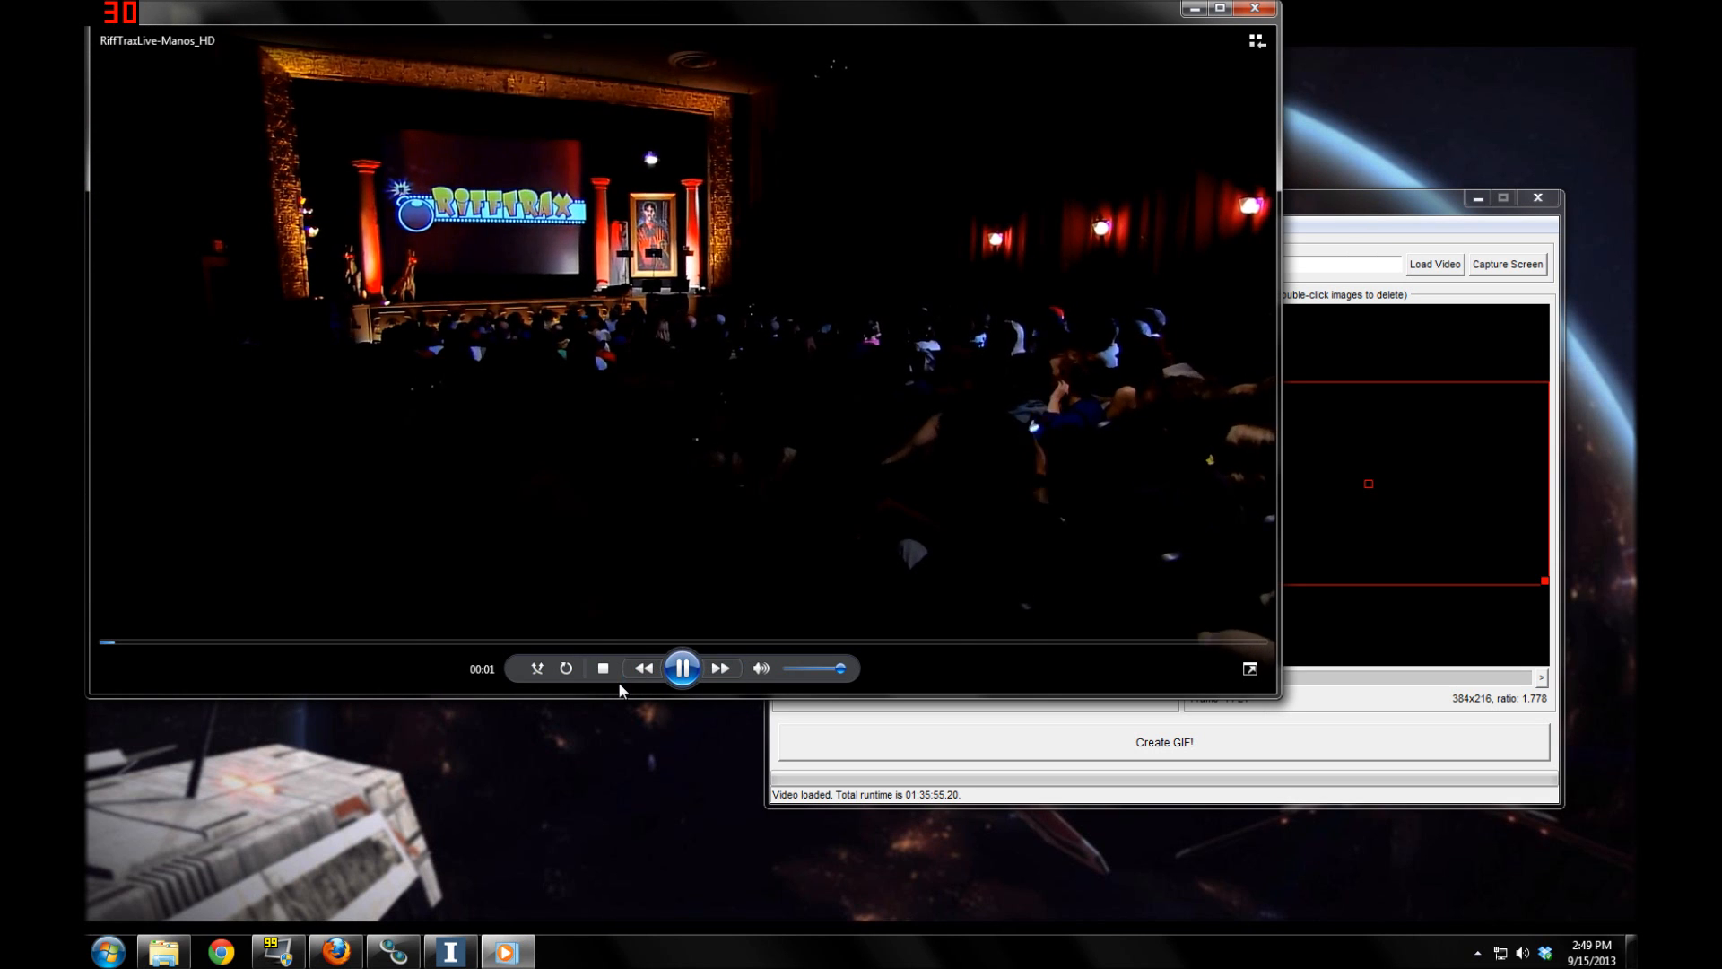
pyautogui.click(682, 667)
pyautogui.click(1181, 715)
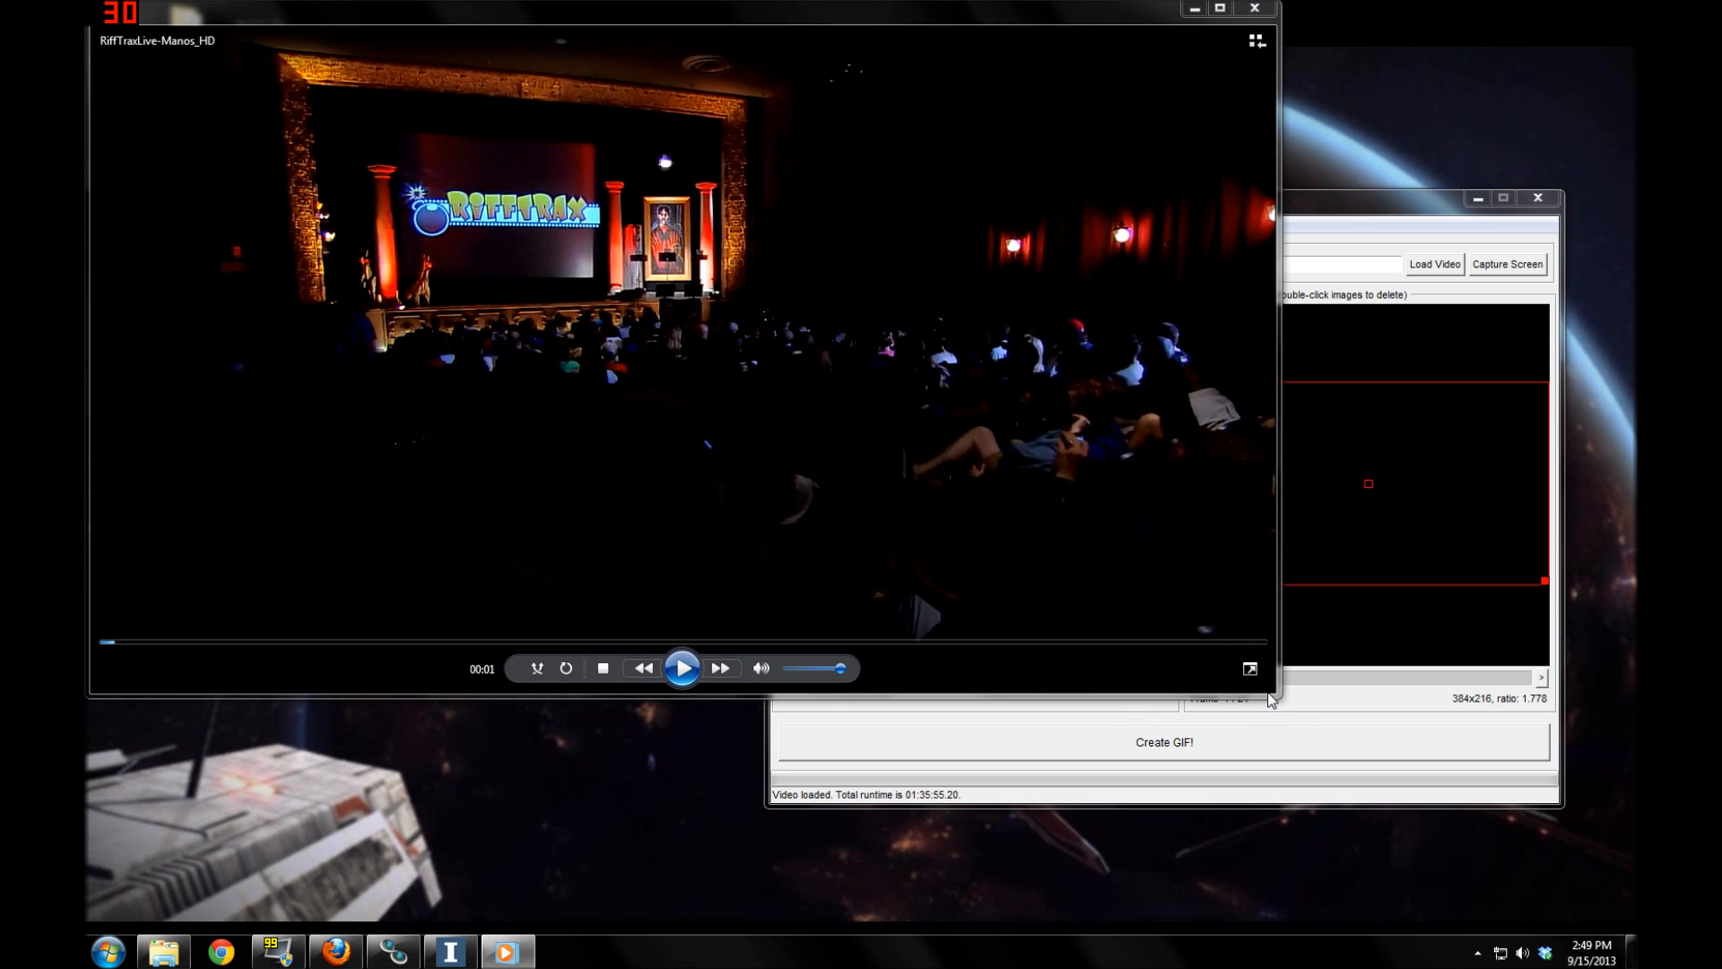
pyautogui.moveTo(1278, 695); pyautogui.dragTo(762, 584)
pyautogui.moveTo(680, 554); pyautogui.dragTo(760, 560)
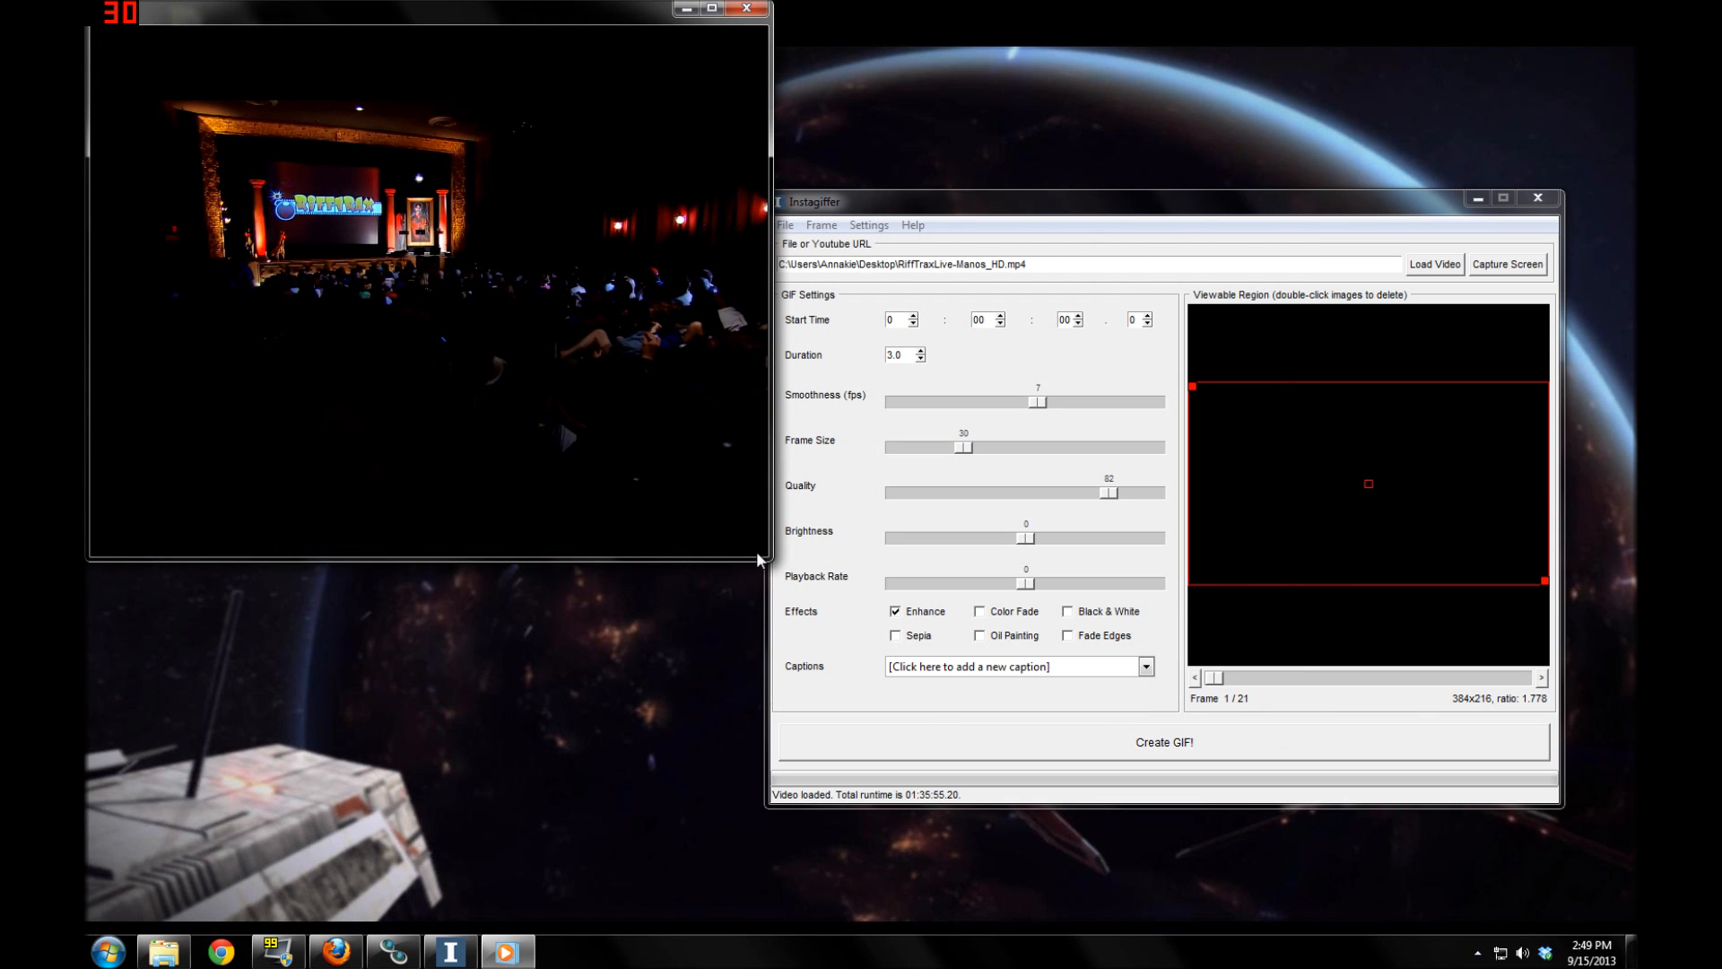
# Find the scene of the man walking with the staff in the video and pause playback at 40:02
pyautogui.moveTo(401, 261)
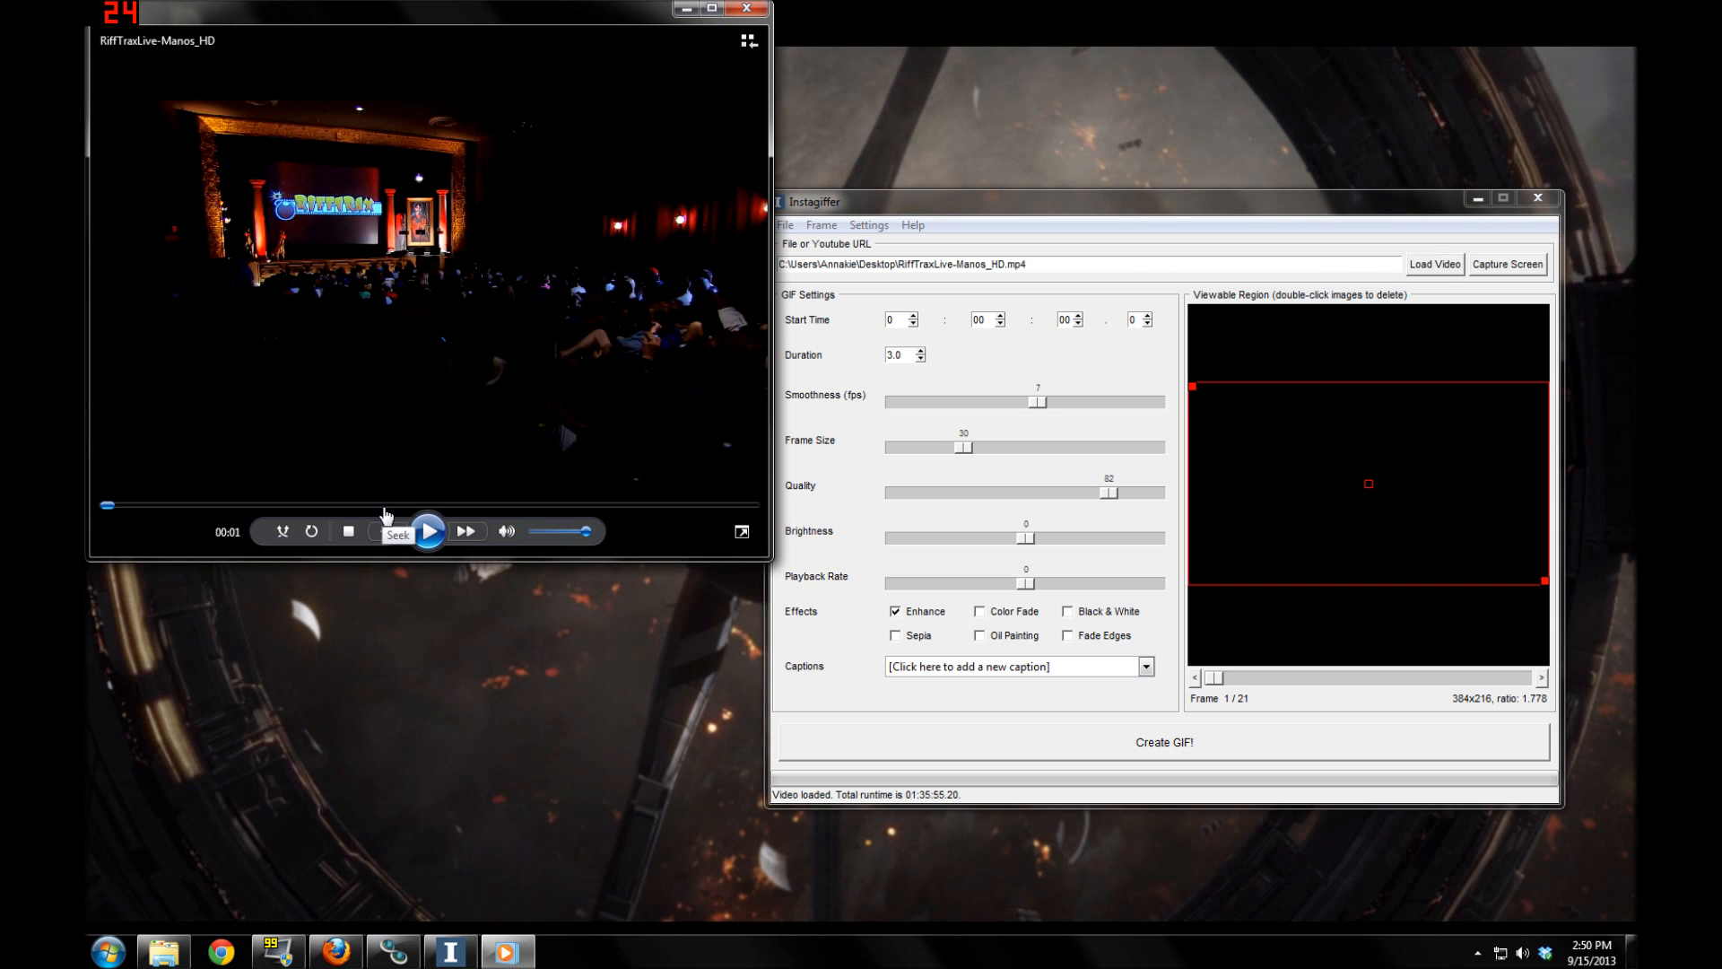
pyautogui.click(384, 507)
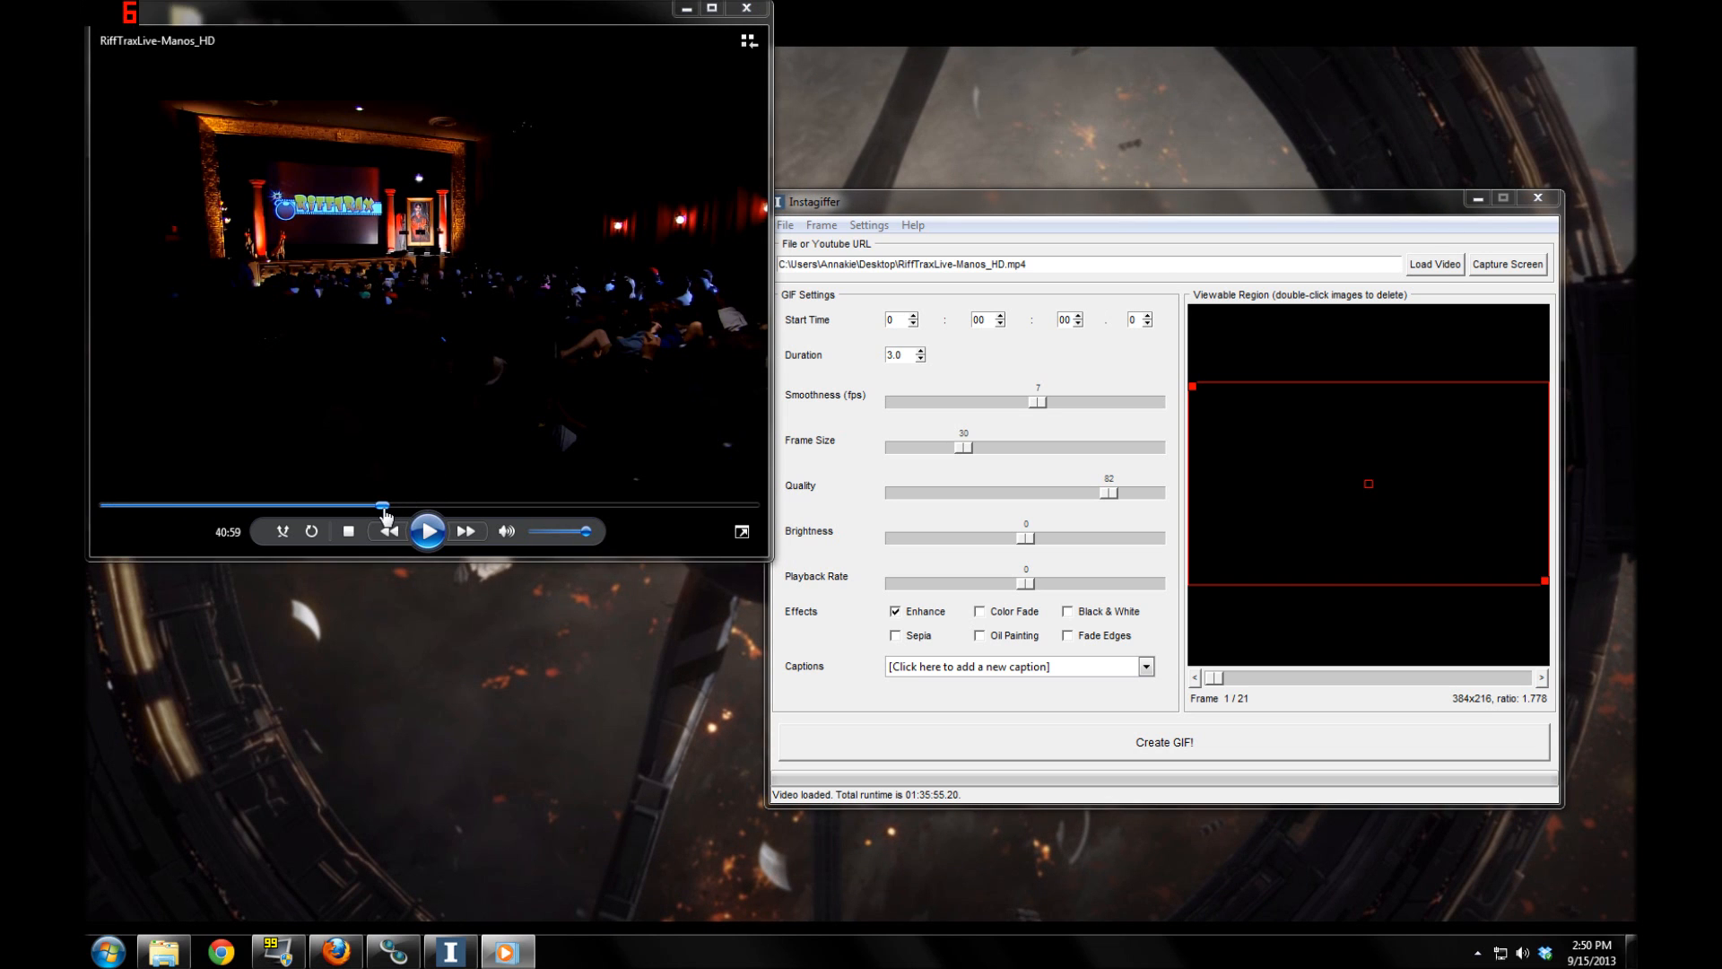
pyautogui.moveTo(384, 513); pyautogui.dragTo(378, 516)
pyautogui.click(413, 534)
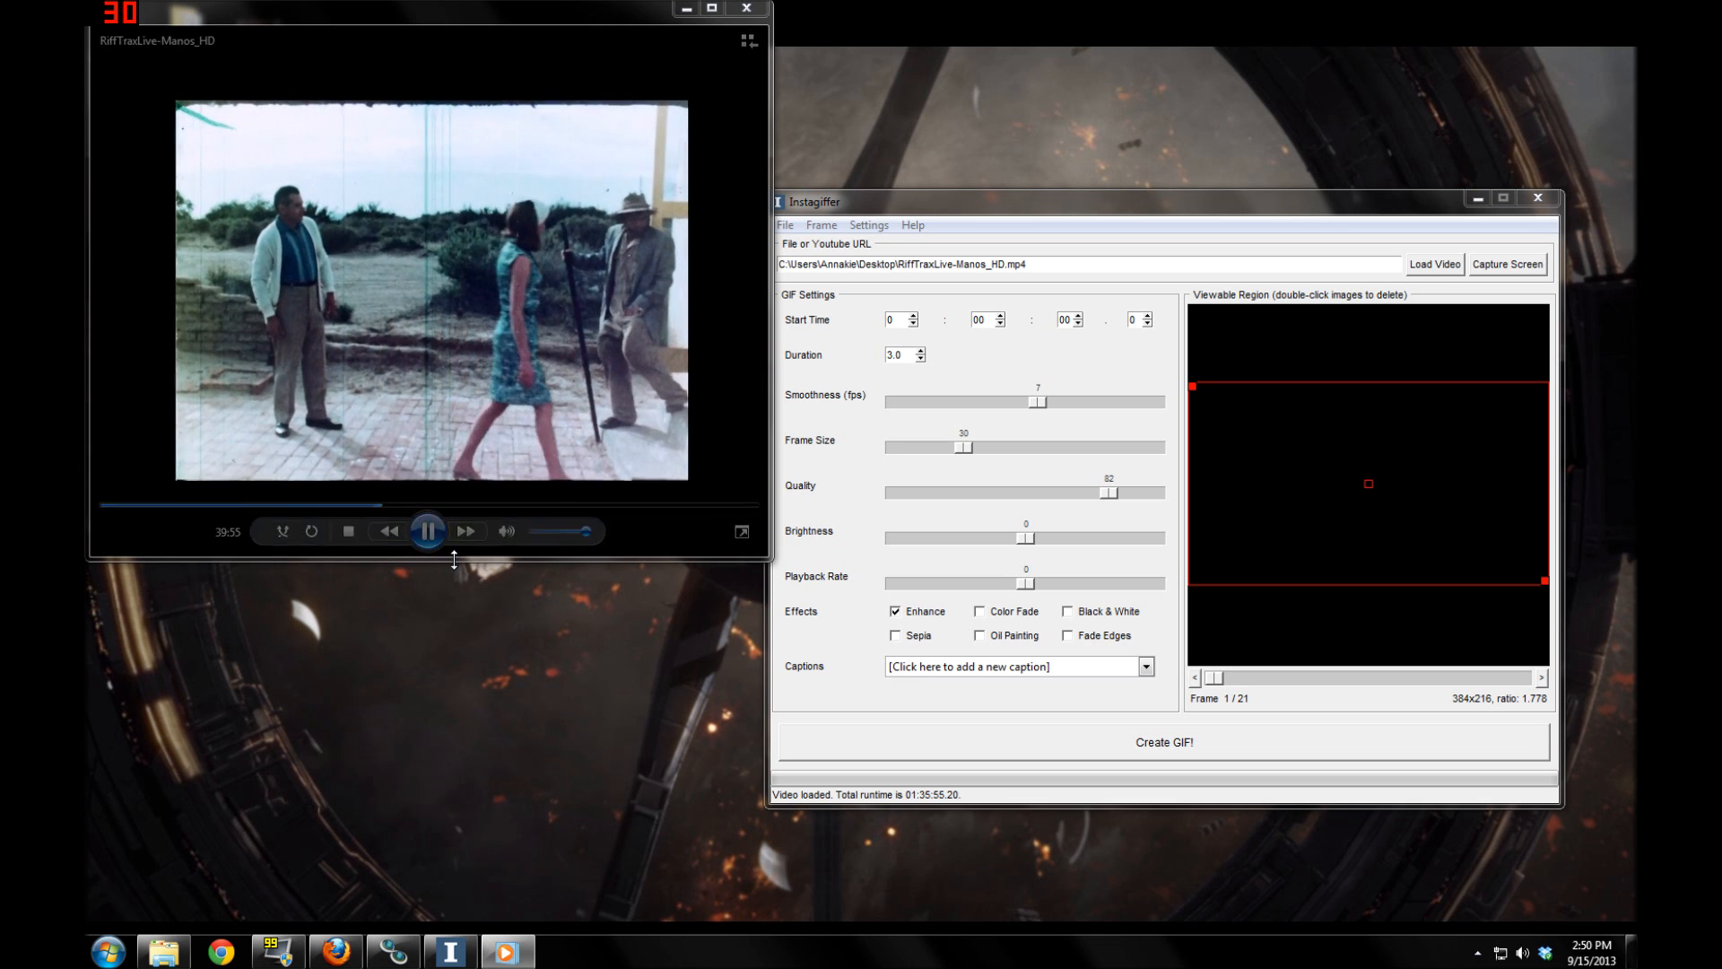
pyautogui.moveTo(417, 535)
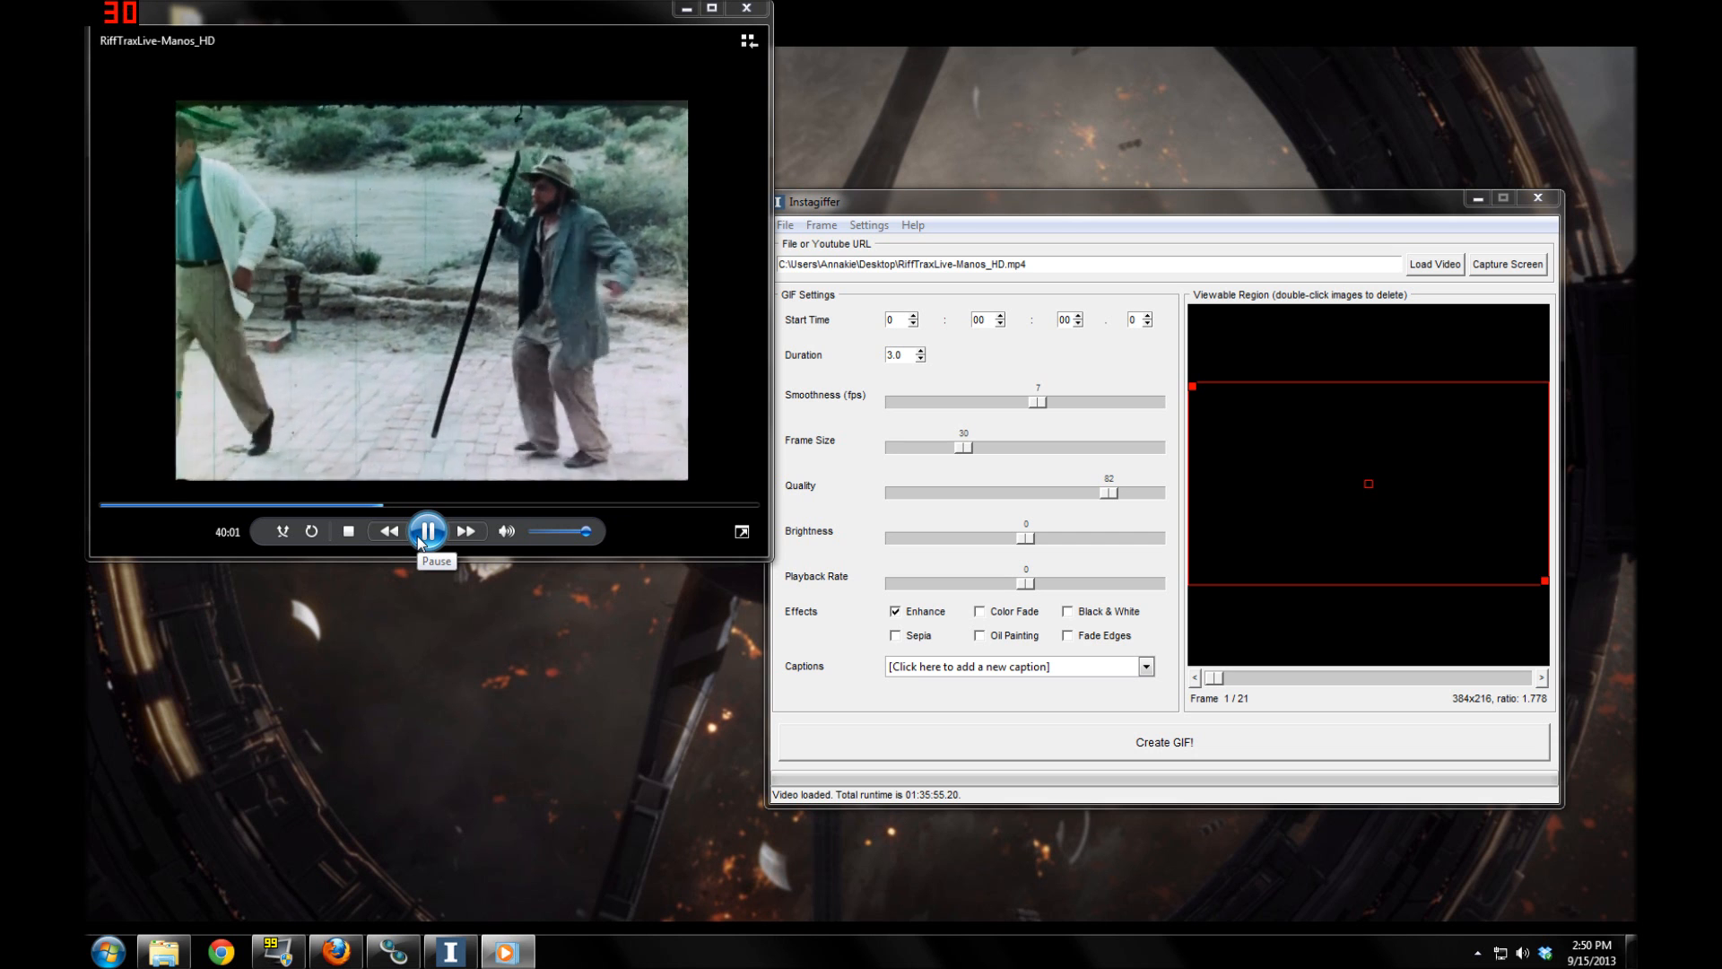
pyautogui.click(417, 536)
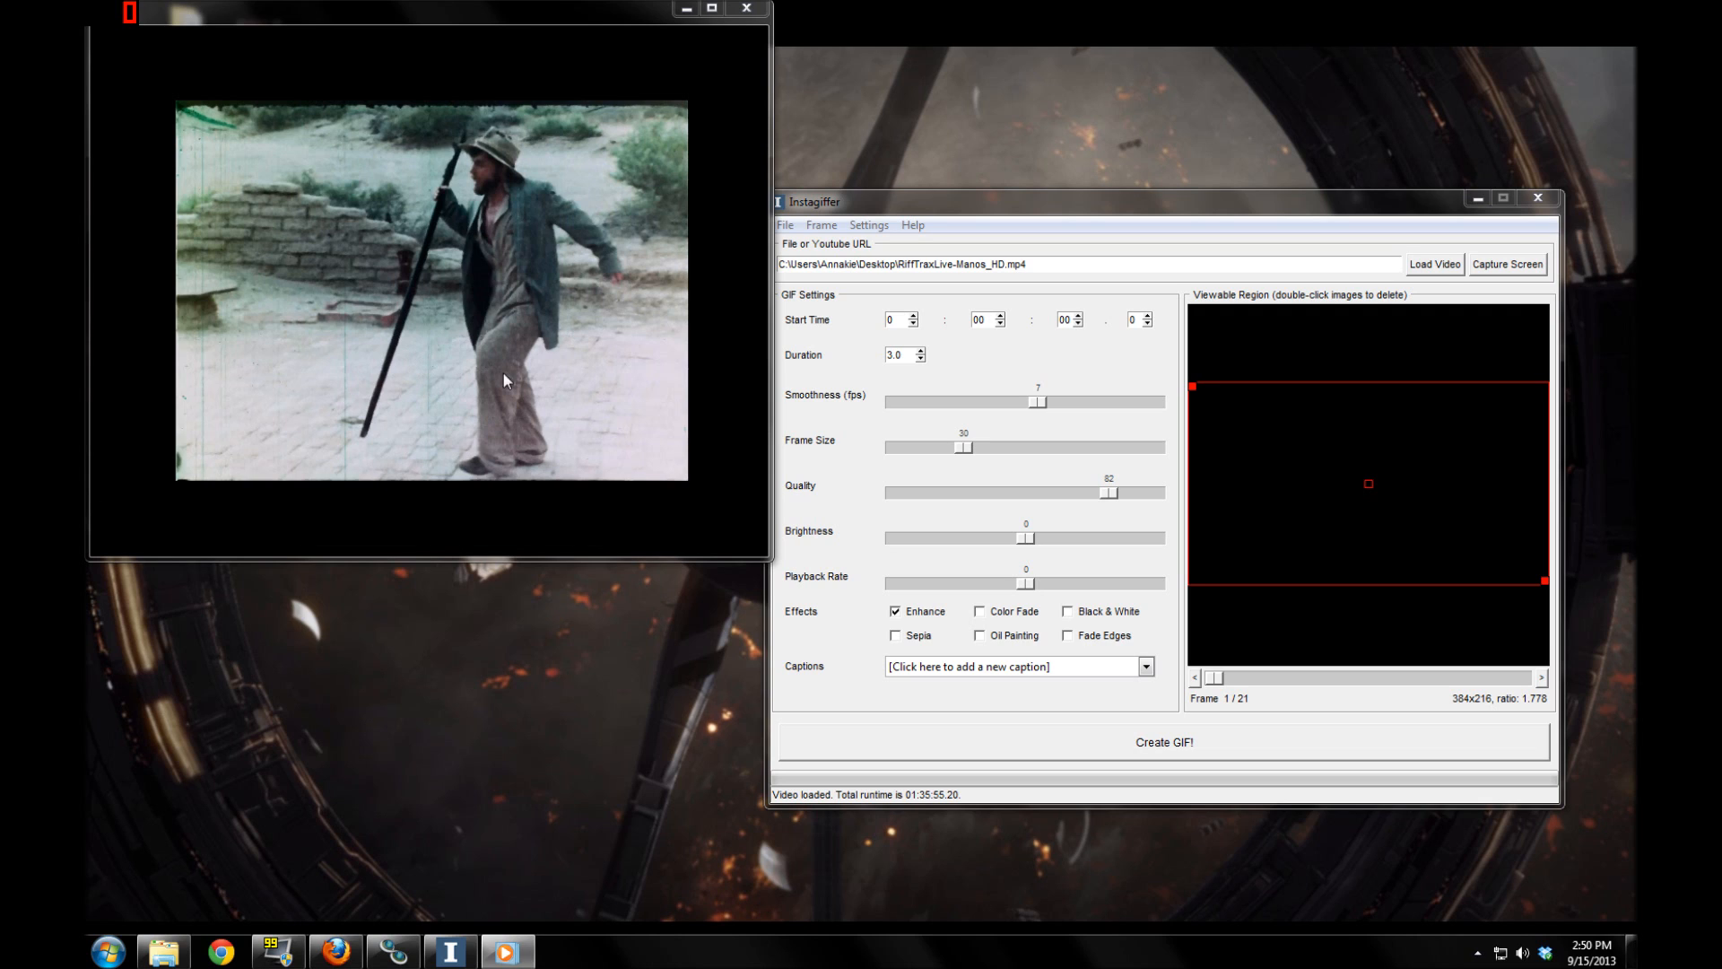
pyautogui.moveTo(558, 371)
pyautogui.moveTo(487, 454)
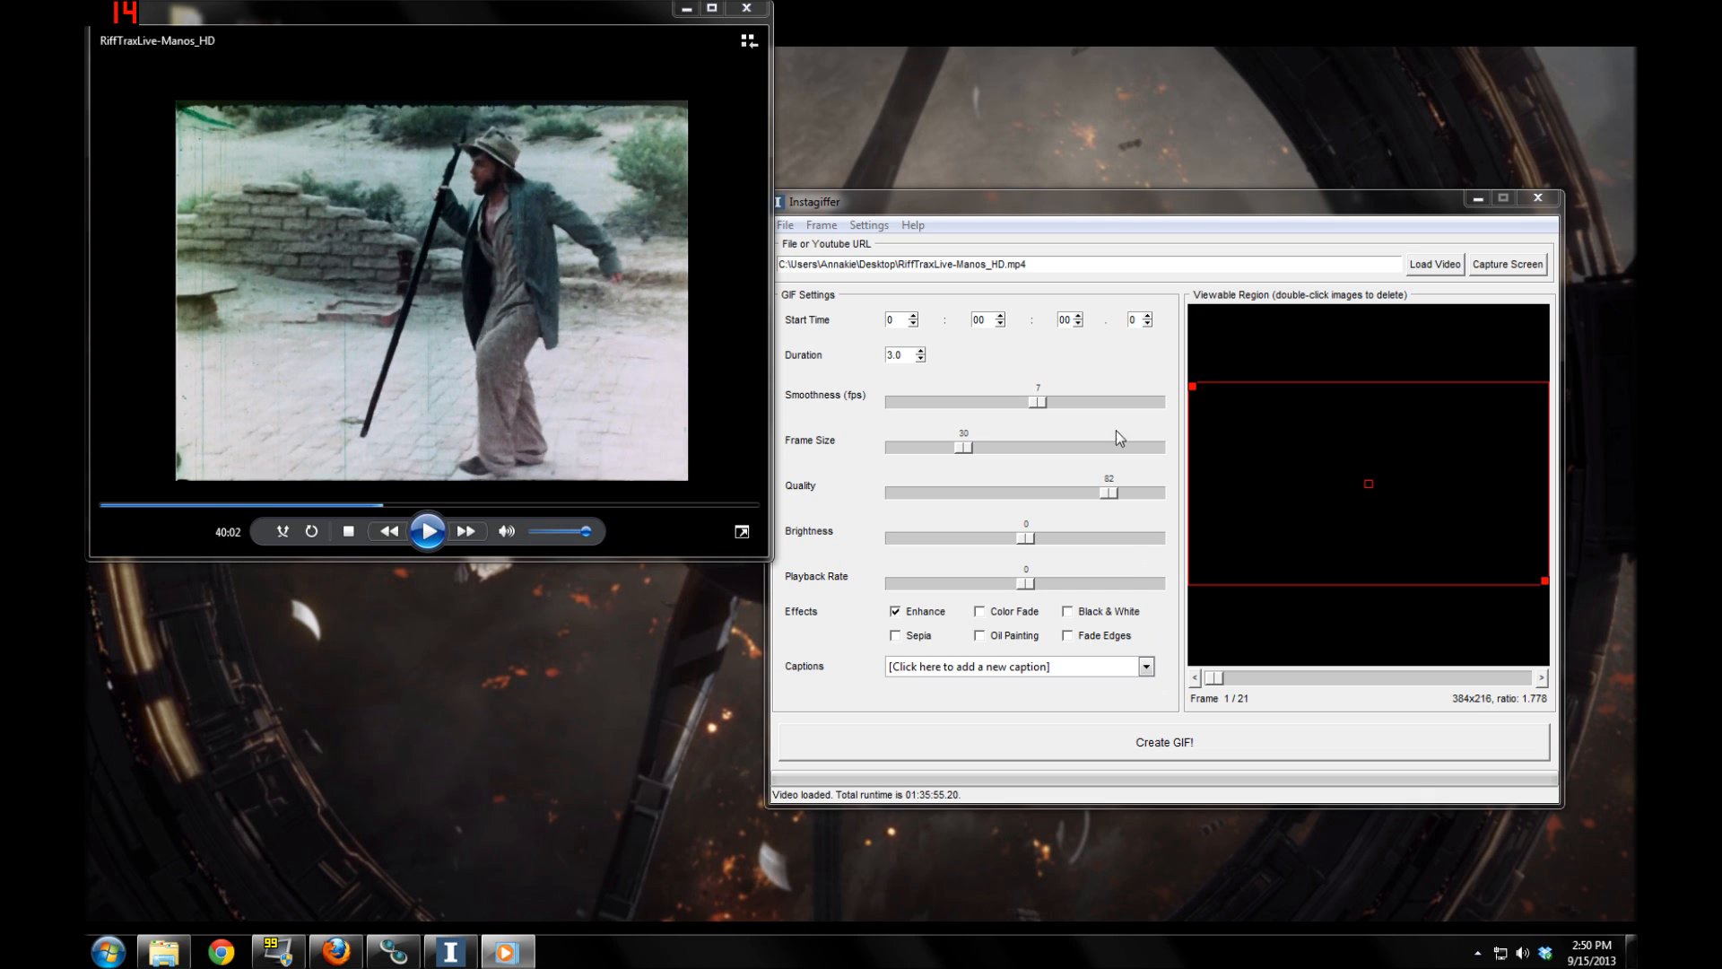
# Set the GIF's start time in Instagiffer to 0 hours, 40 minutes and 02 seconds
pyautogui.click(1122, 212)
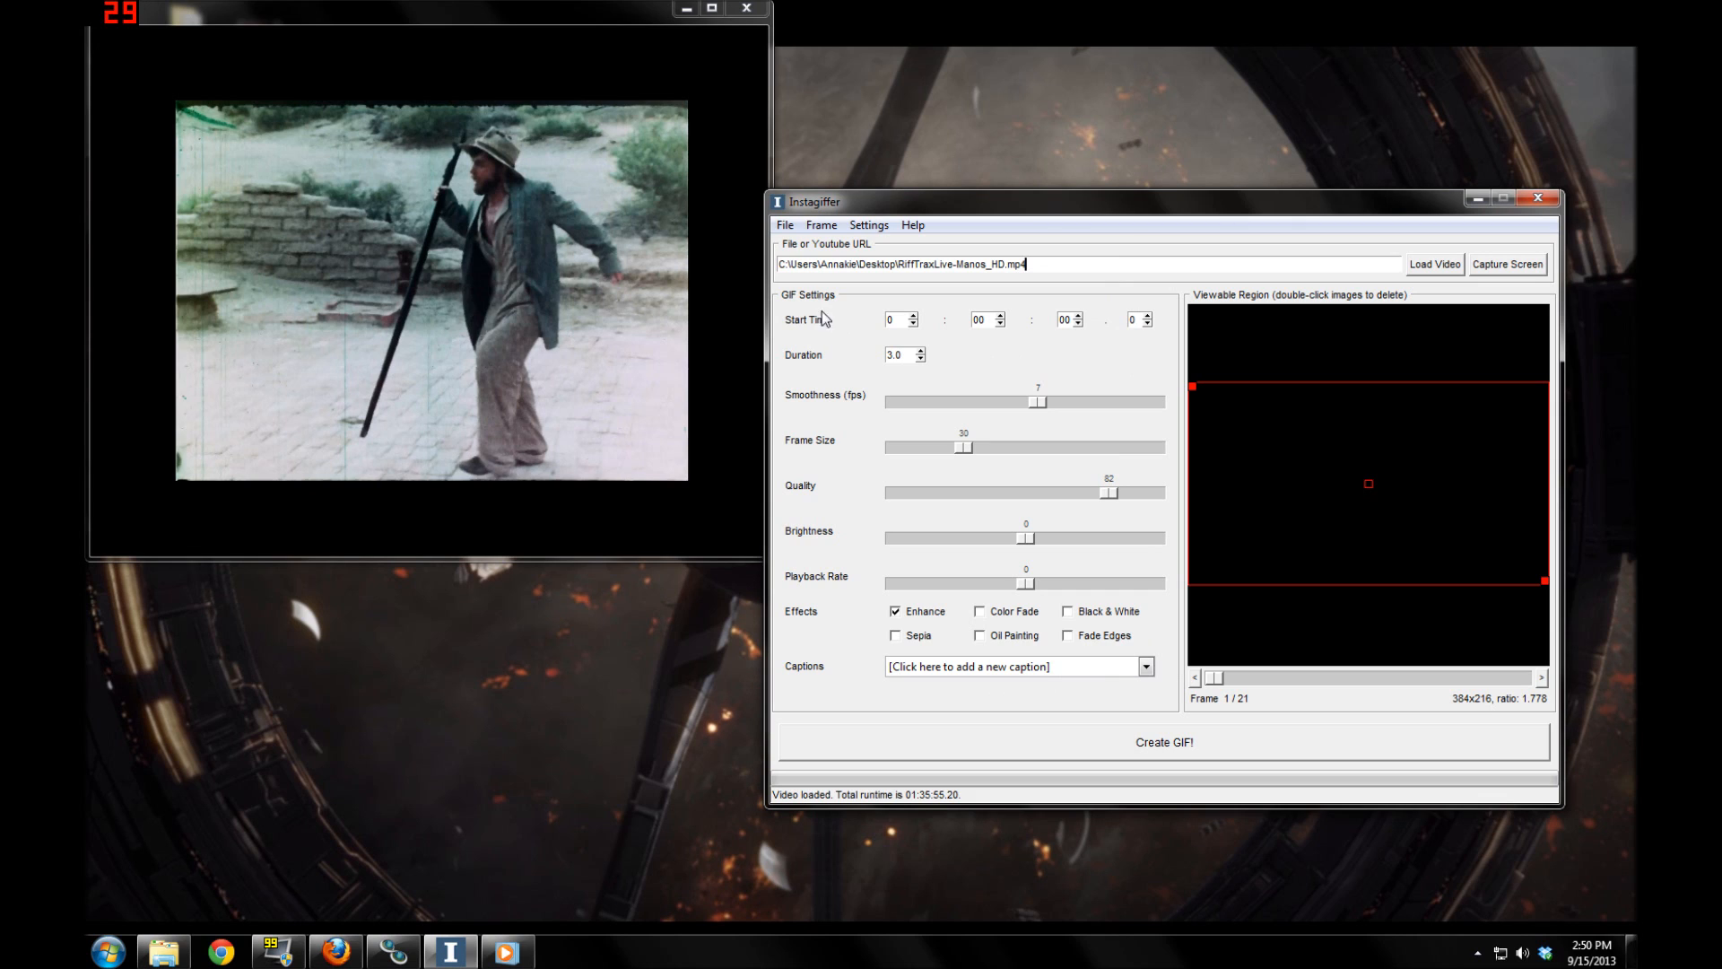
pyautogui.click(981, 321)
pyautogui.write('40')
pyautogui.press('Return')
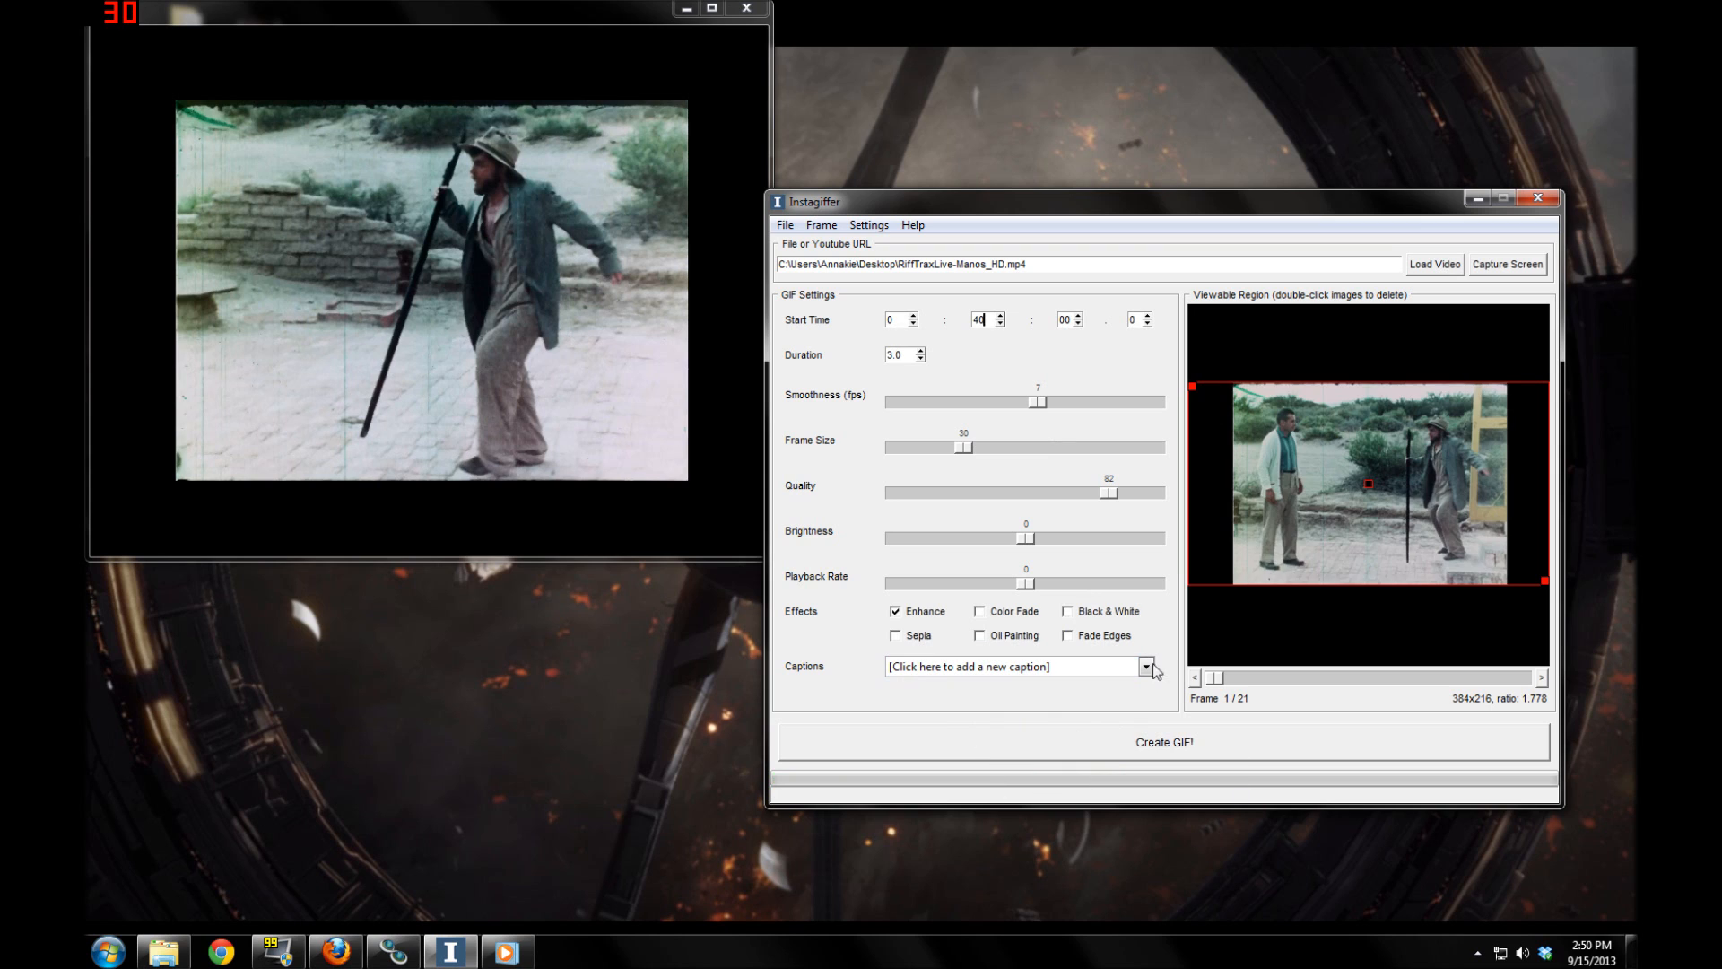
pyautogui.click(1079, 316)
pyautogui.click(1078, 316)
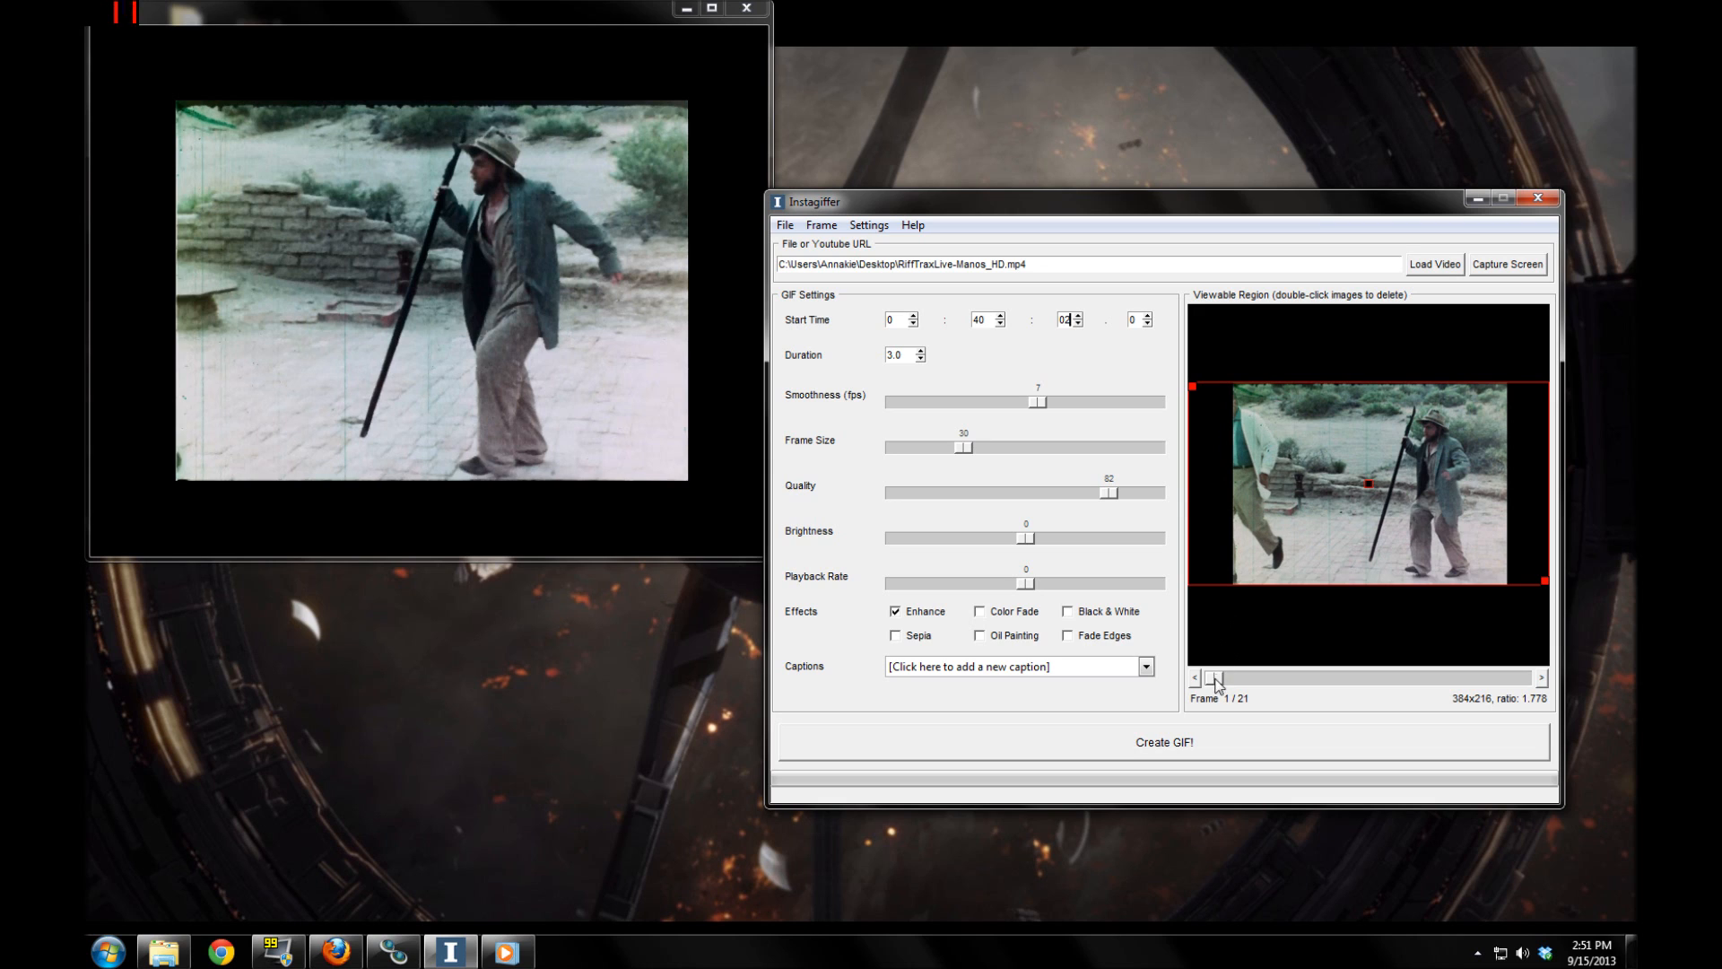
# Scrub through the clip's preview frames and set the start time's tenths of a second to 8
pyautogui.moveTo(1219, 684); pyautogui.dragTo(1344, 704)
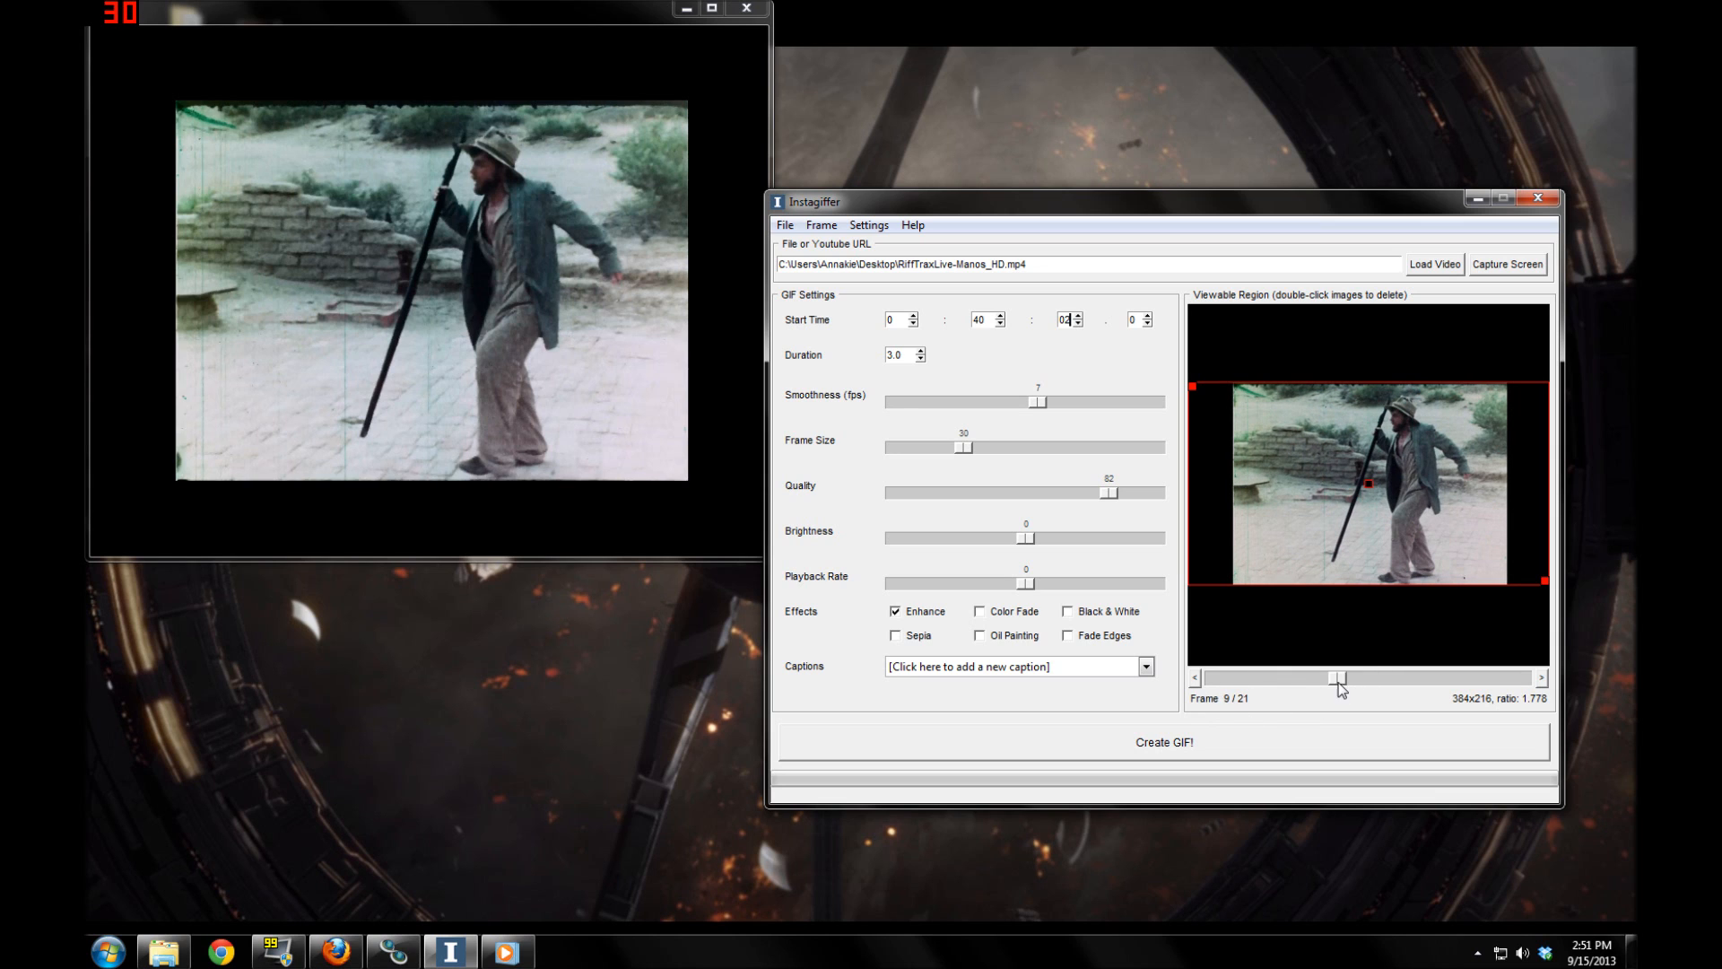
pyautogui.moveTo(1351, 678); pyautogui.dragTo(1193, 699)
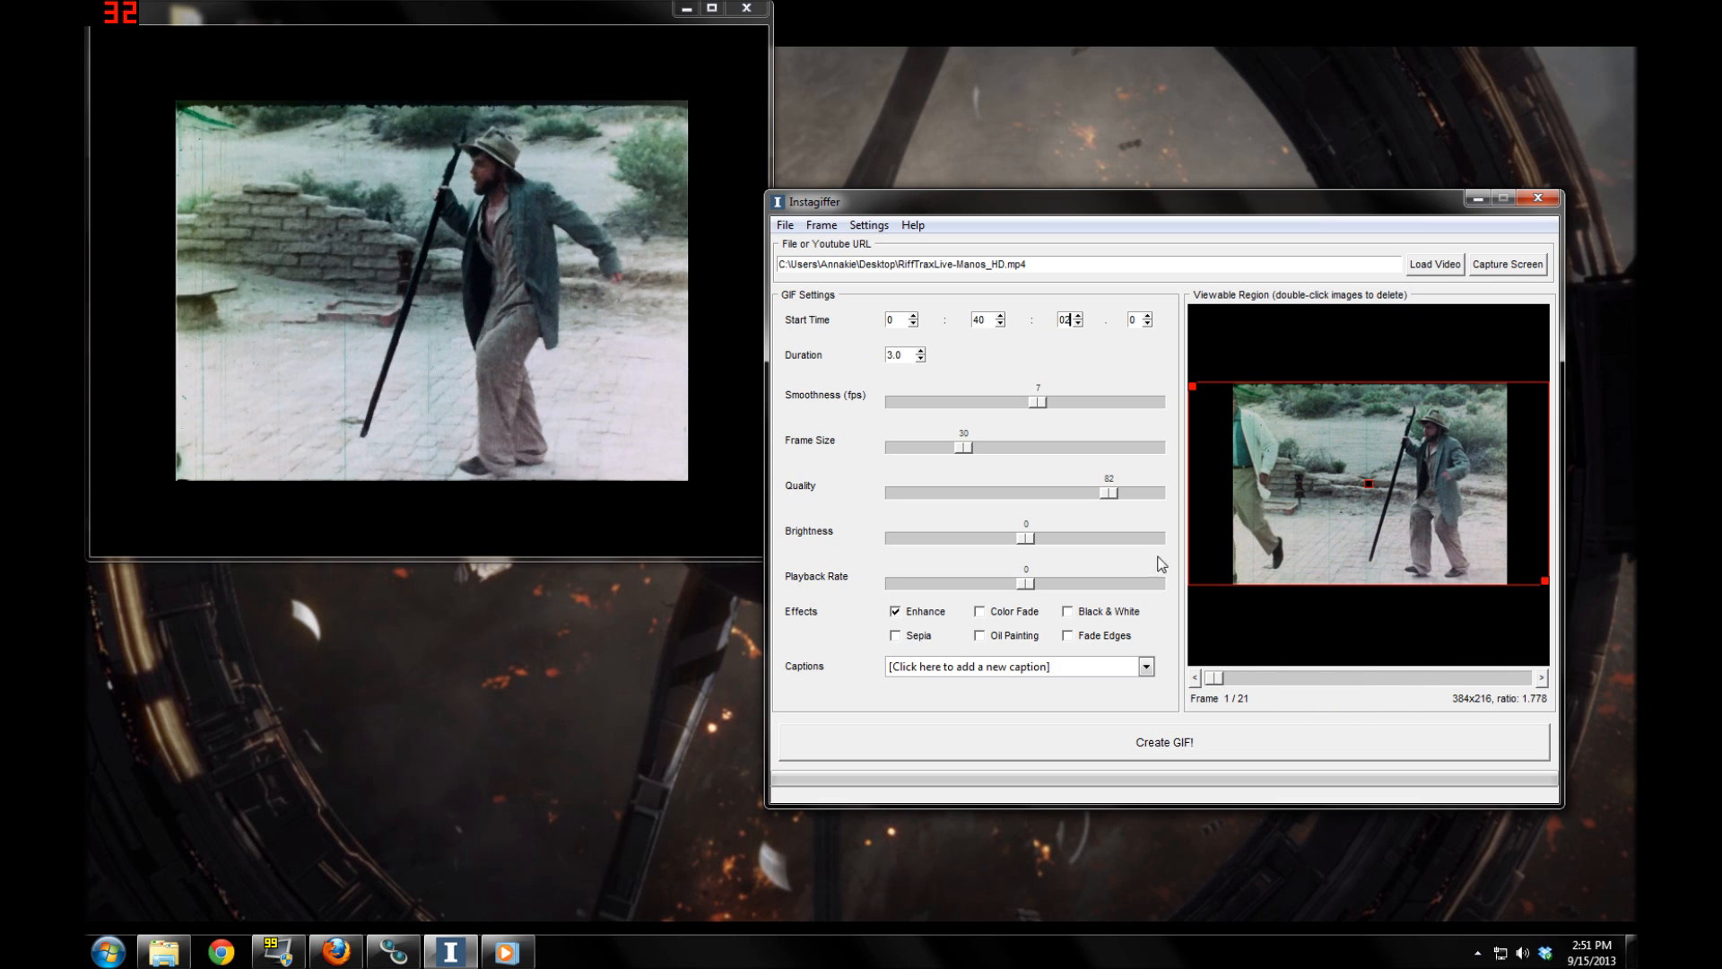
pyautogui.click(1149, 316)
pyautogui.click(1148, 315)
pyautogui.click(1148, 316)
pyautogui.click(1184, 742)
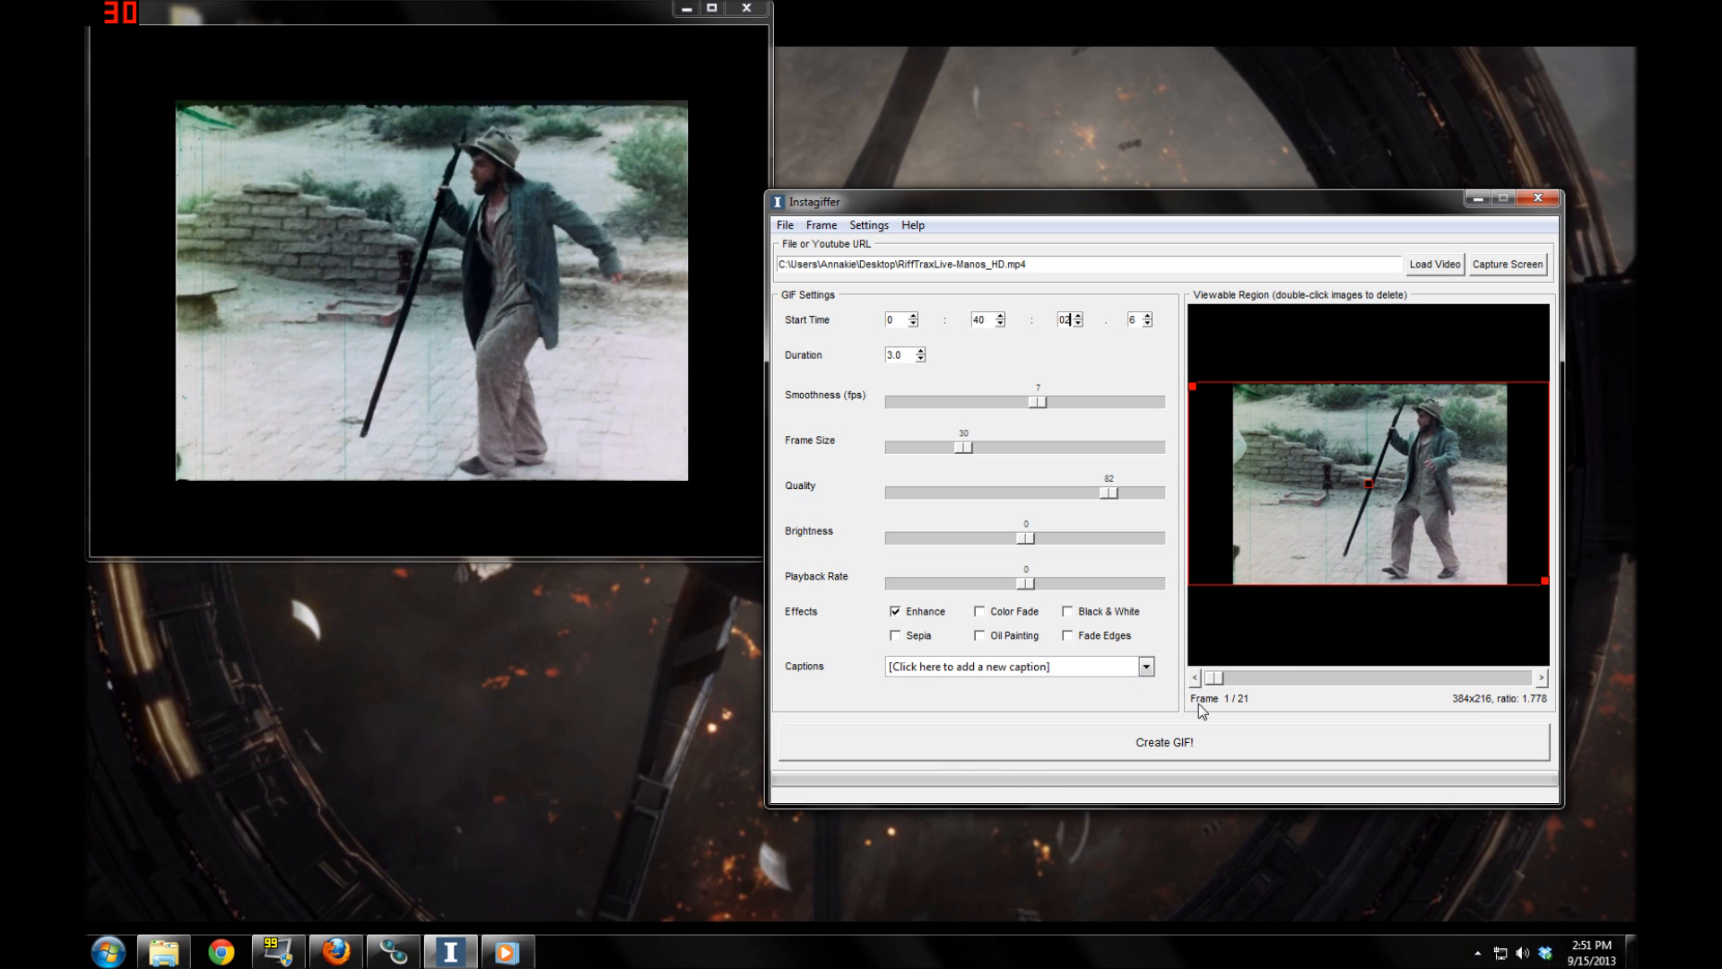
pyautogui.click(1147, 316)
pyautogui.click(1147, 316)
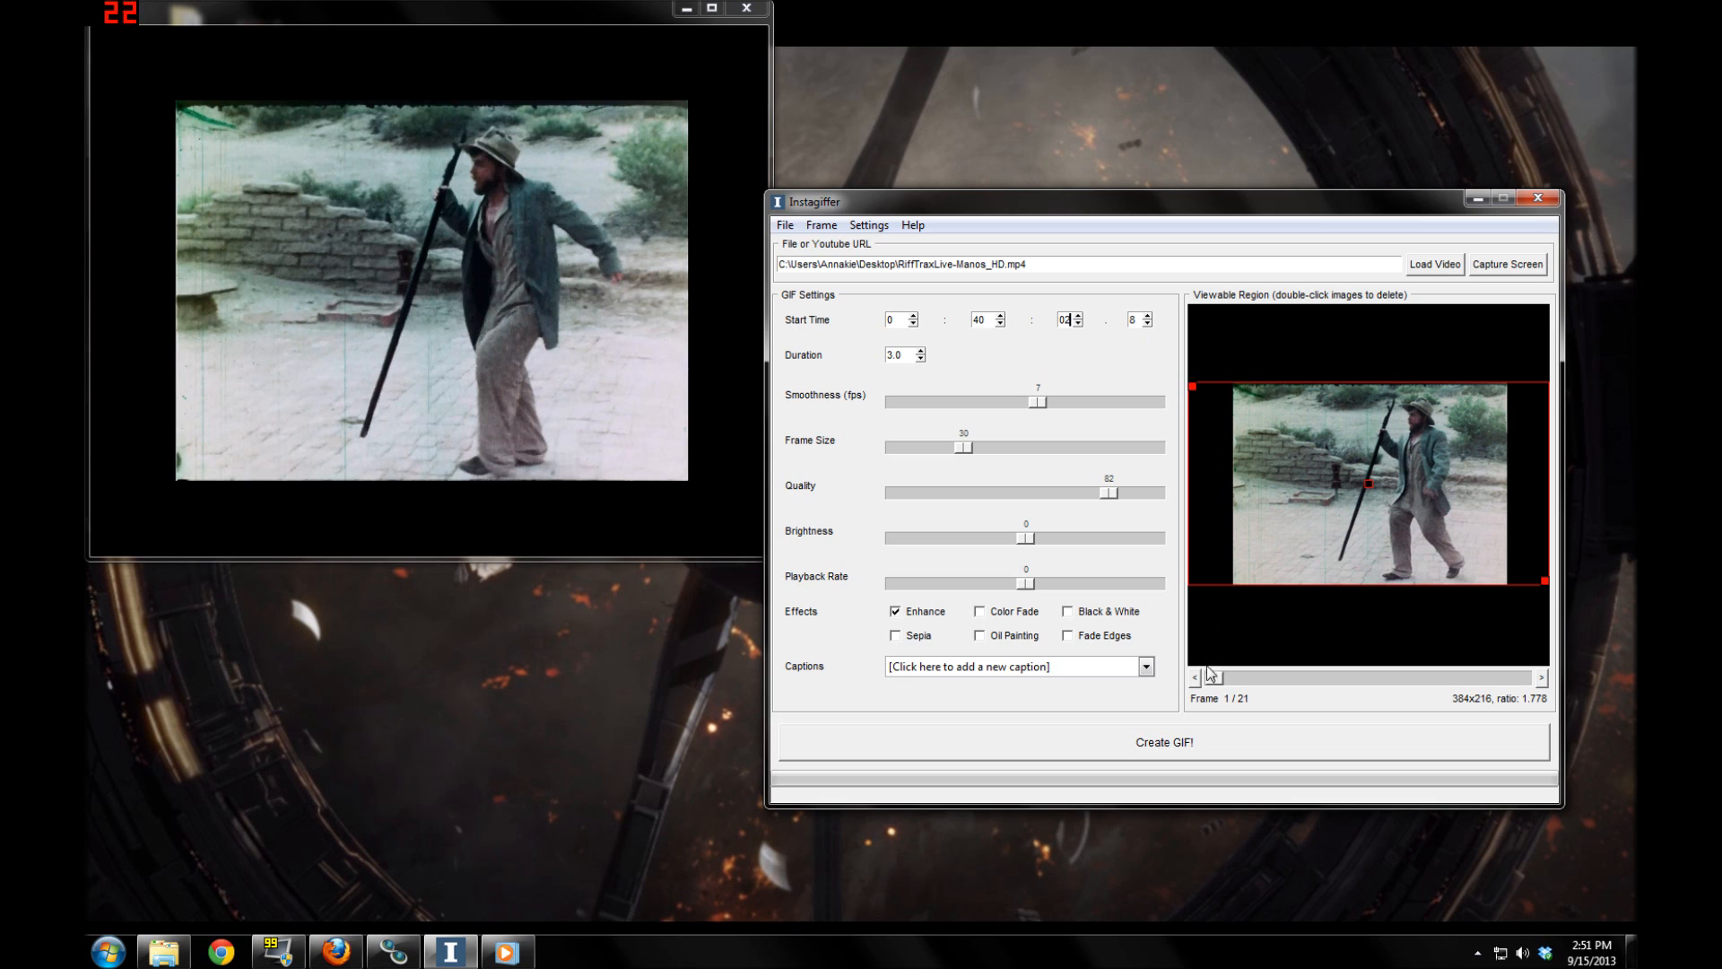
# Minimize the media player and set the smoothness to 9 fps, scrubbing through the preview to check the motion
pyautogui.moveTo(1224, 682); pyautogui.dragTo(1179, 661)
pyautogui.click(687, 8)
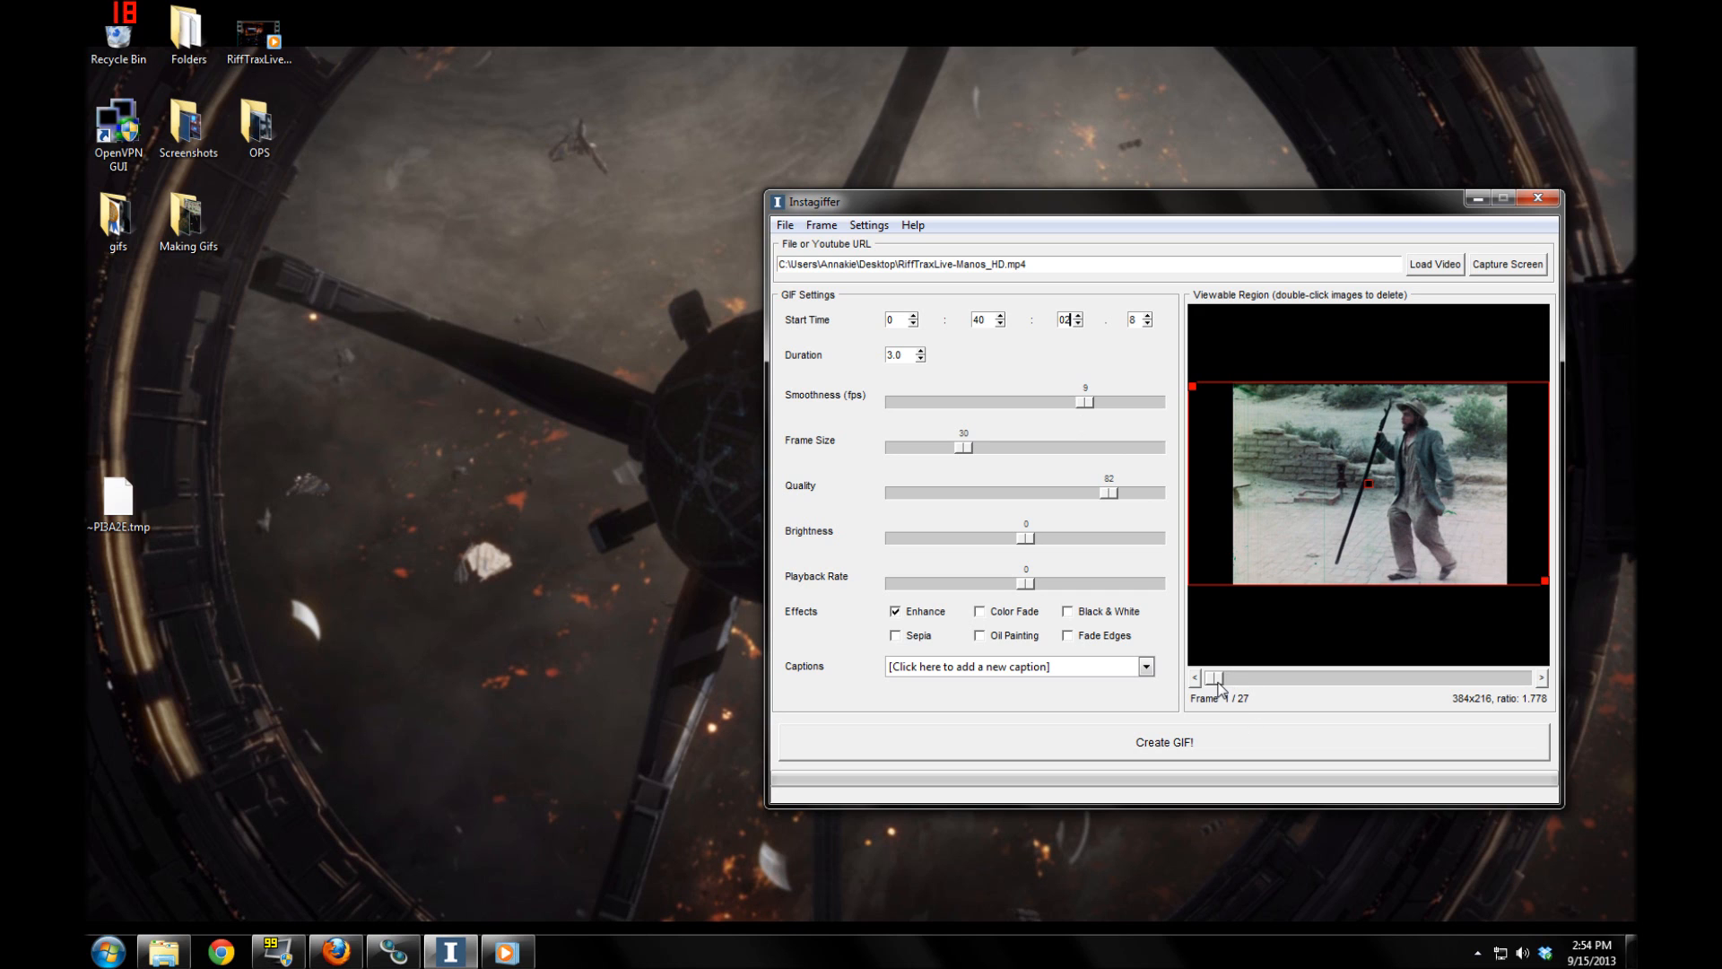
pyautogui.moveTo(1222, 687); pyautogui.dragTo(1132, 688)
# Switch to Firefox to check the photoset dimensions guide on Tumblr, then return to Instagiffer
pyautogui.click(453, 951)
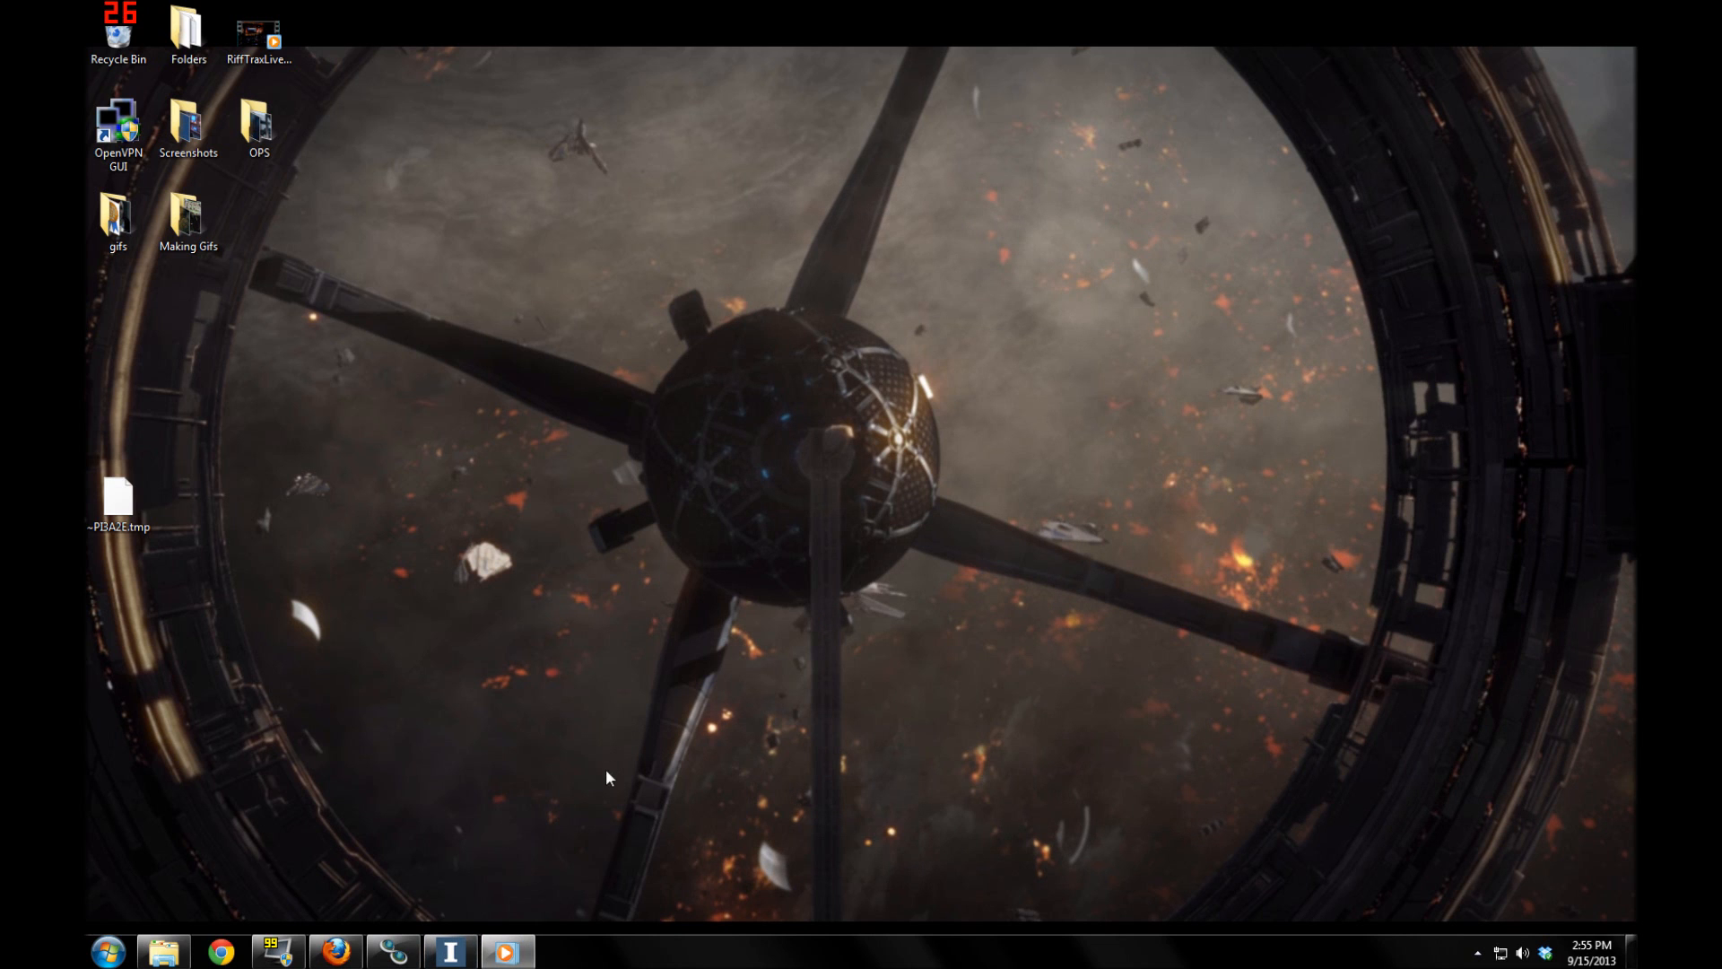
pyautogui.click(450, 951)
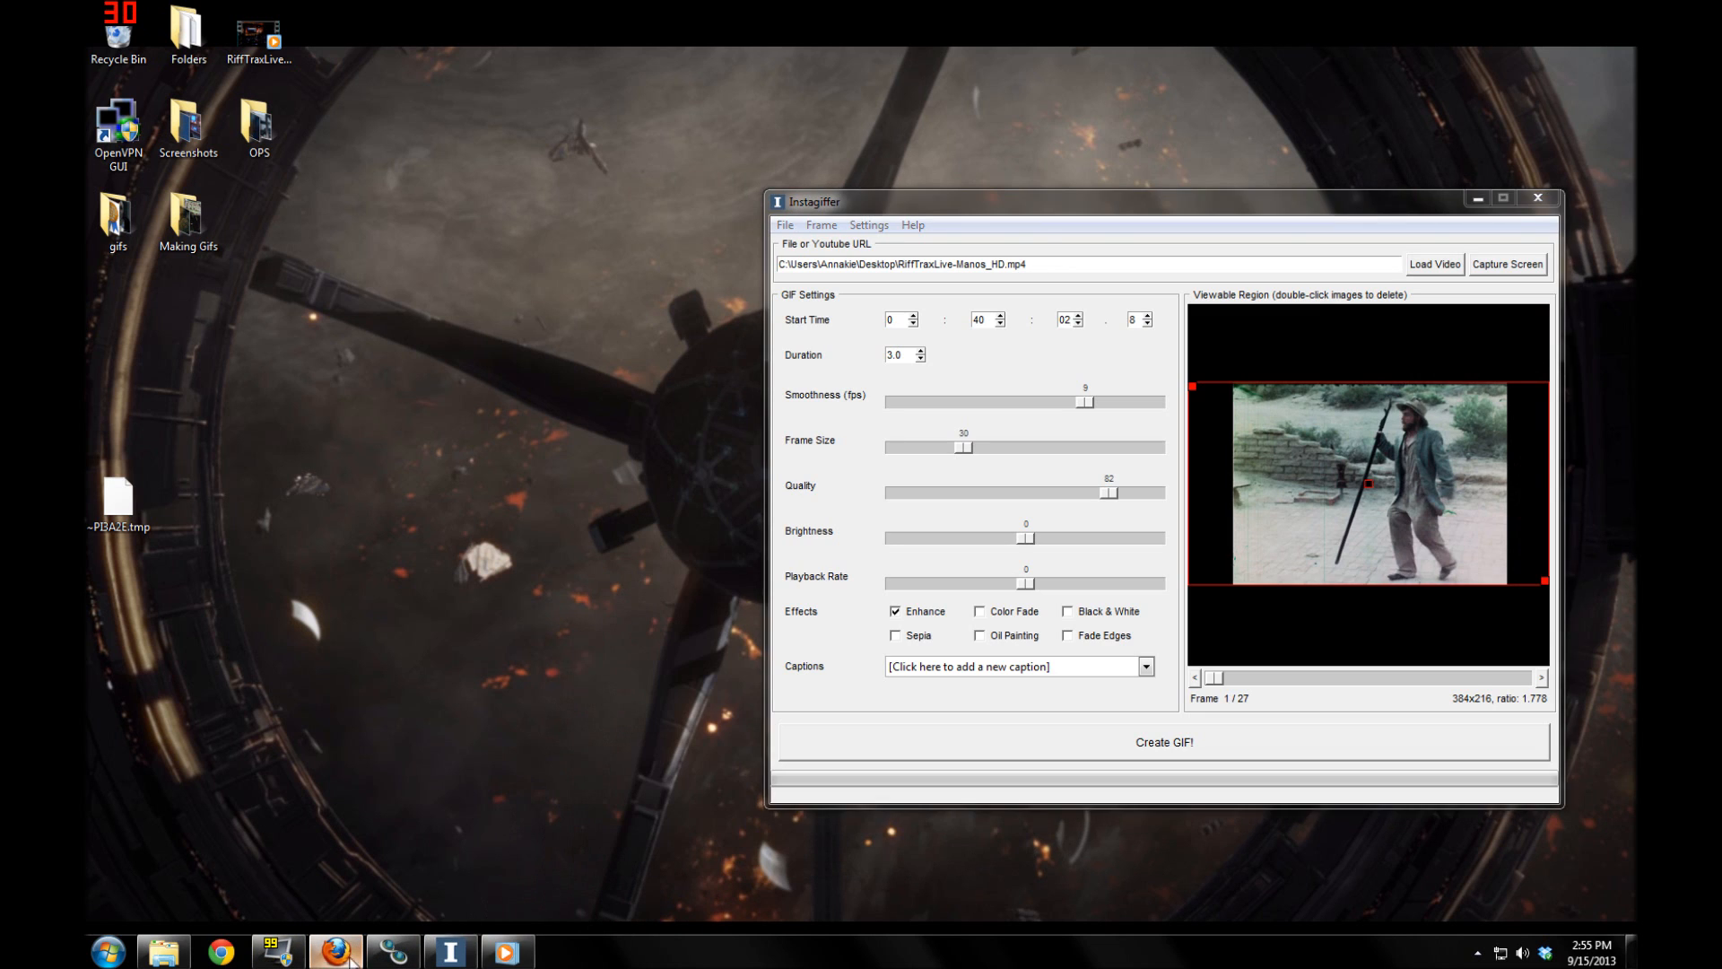
pyautogui.click(336, 951)
pyautogui.click(978, 82)
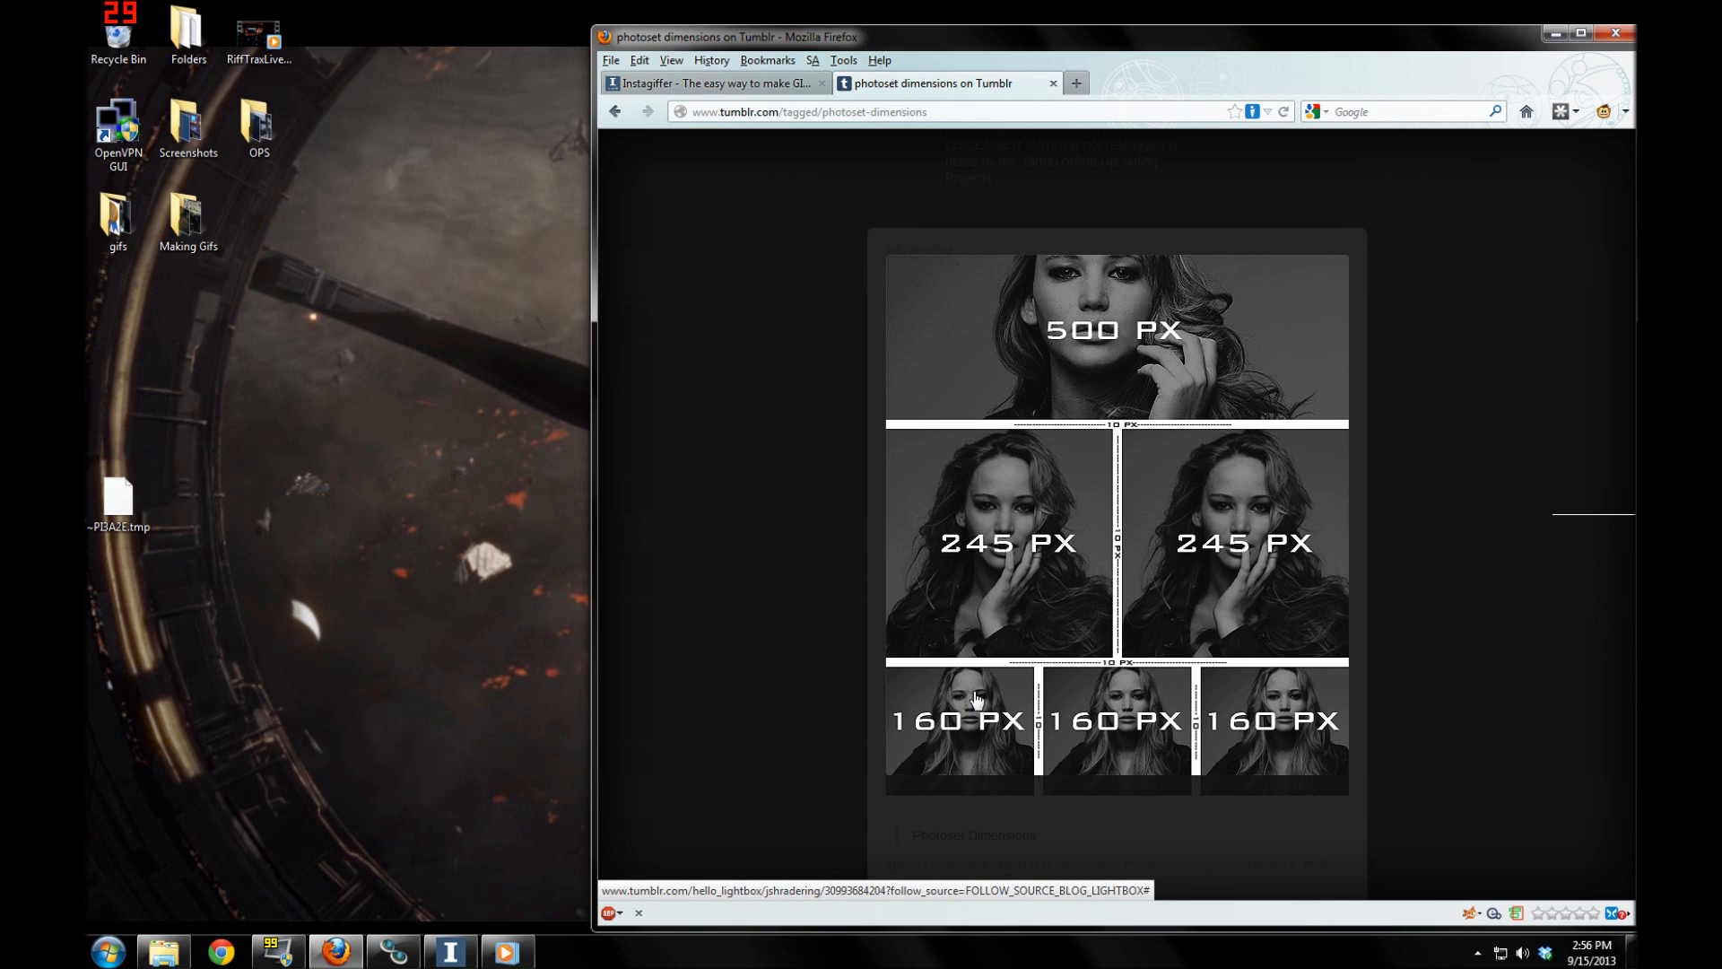
pyautogui.click(1556, 33)
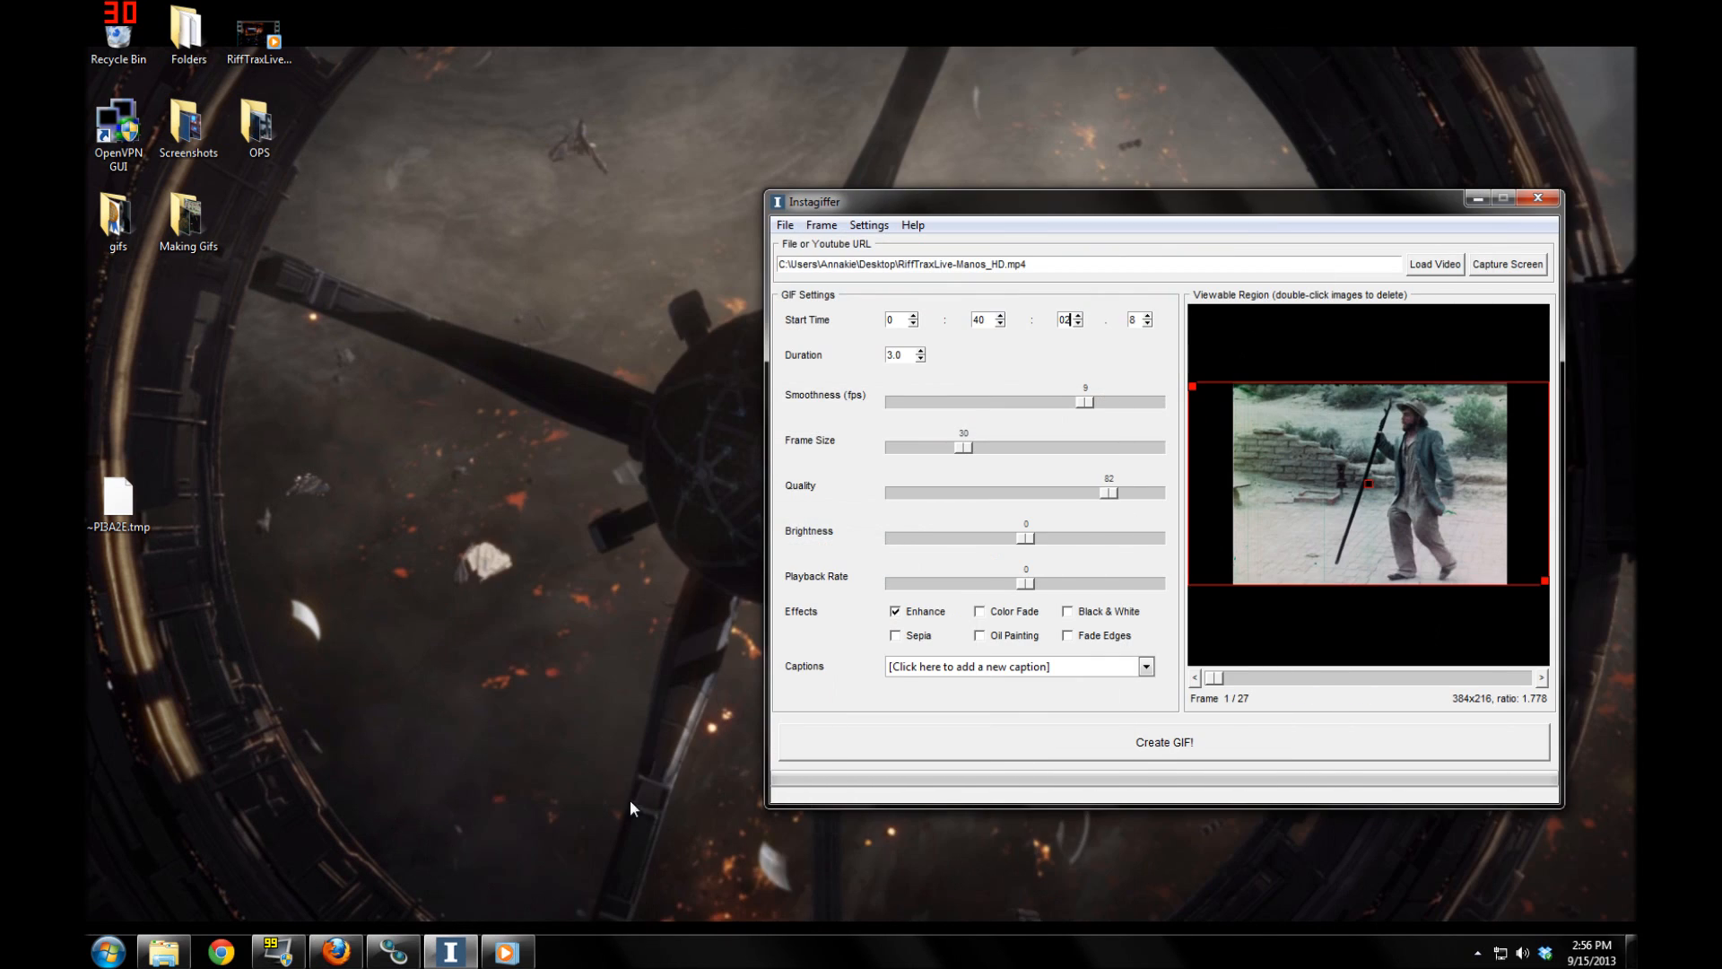
# Crop the viewable region to the film picture, about 289x216, excluding the black bars on both sides
pyautogui.moveTo(1158, 204); pyautogui.dragTo(1197, 220)
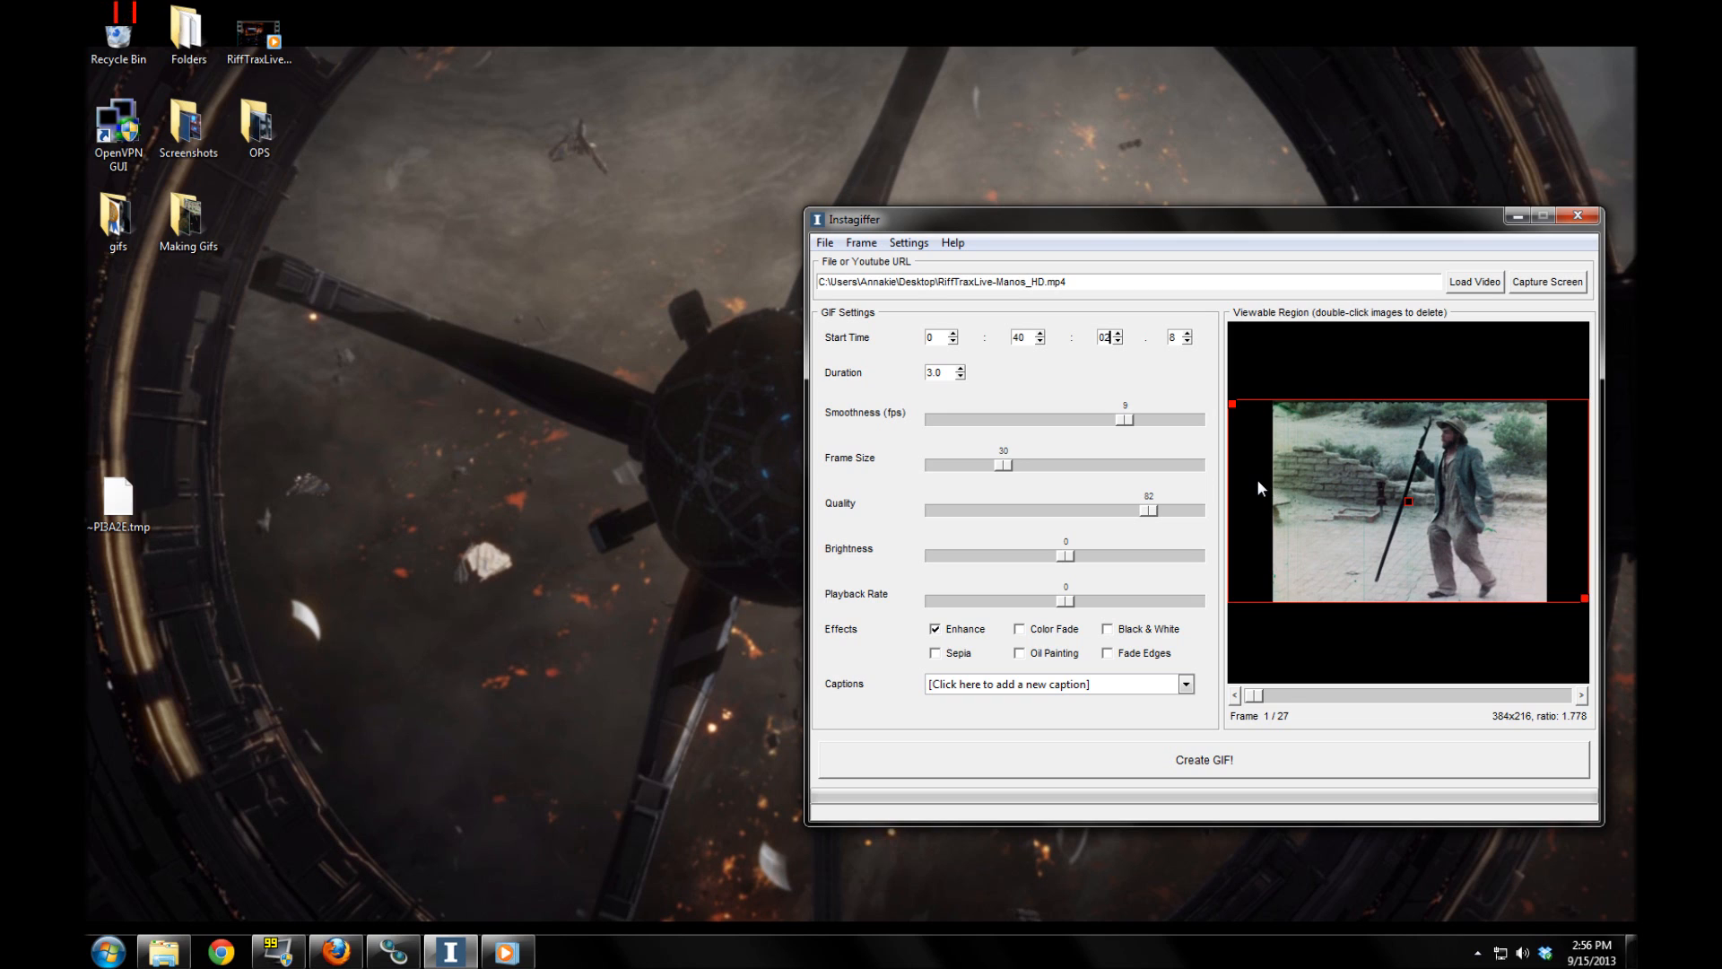
pyautogui.moveTo(1585, 598); pyautogui.dragTo(1553, 608)
pyautogui.moveTo(1556, 599); pyautogui.dragTo(1537, 605)
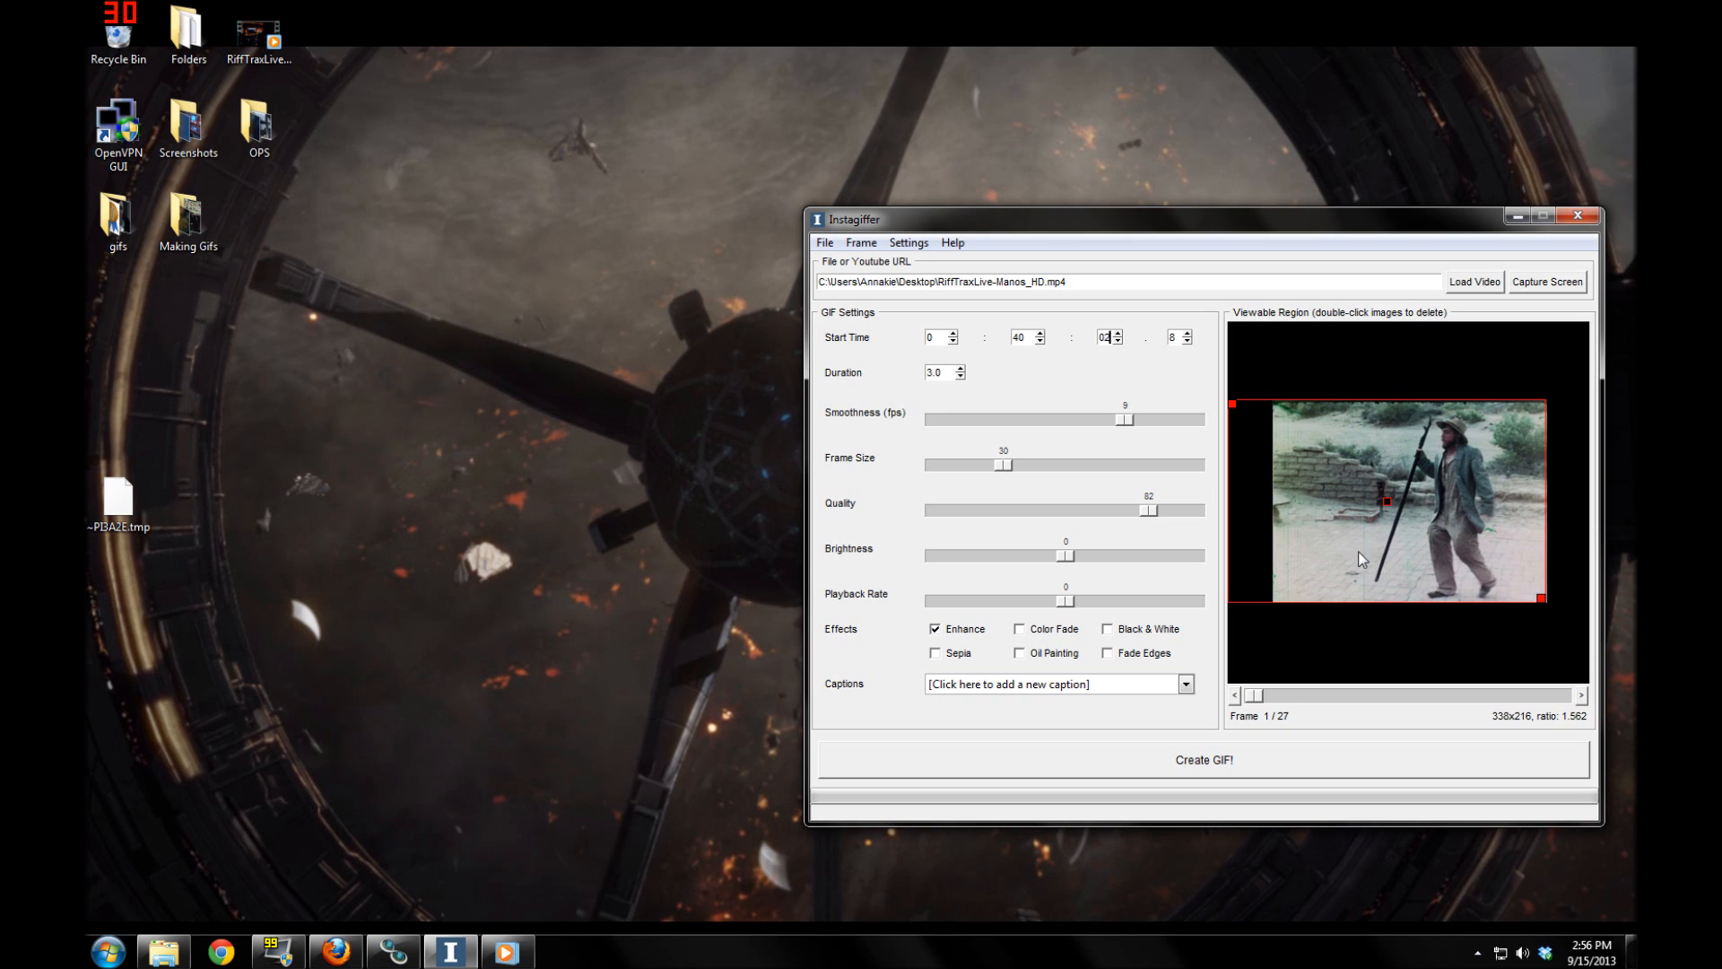
pyautogui.moveTo(1233, 402); pyautogui.dragTo(1265, 399)
pyautogui.moveTo(1280, 400); pyautogui.dragTo(1274, 402)
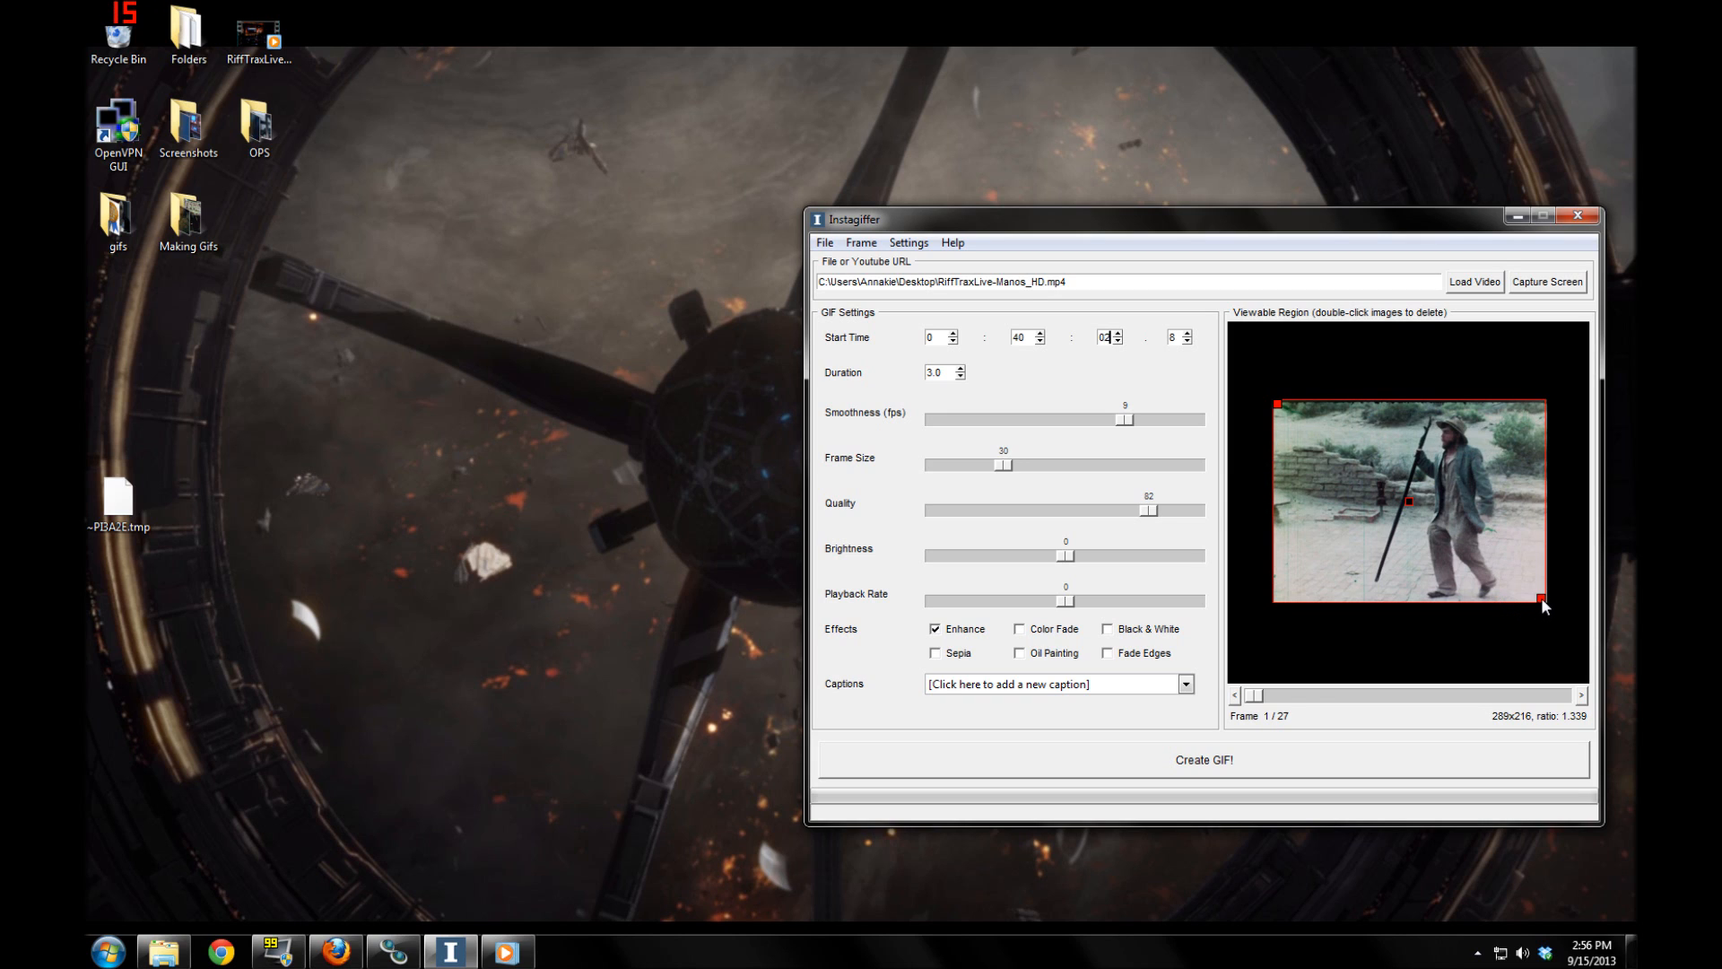
pyautogui.moveTo(1542, 596); pyautogui.dragTo(1538, 597)
# Reduce the frame size to 25 and fine-tune the crop's lower corner to give a 241x179 region
pyautogui.moveTo(1000, 462); pyautogui.dragTo(985, 468)
pyautogui.moveTo(1542, 598)
pyautogui.mouseDown()
pyautogui.moveTo(1583, 579)
pyautogui.moveTo(1445, 596)
pyautogui.moveTo(1538, 596)
pyautogui.mouseUp()
pyautogui.moveTo(1541, 595); pyautogui.dragTo(1537, 593)
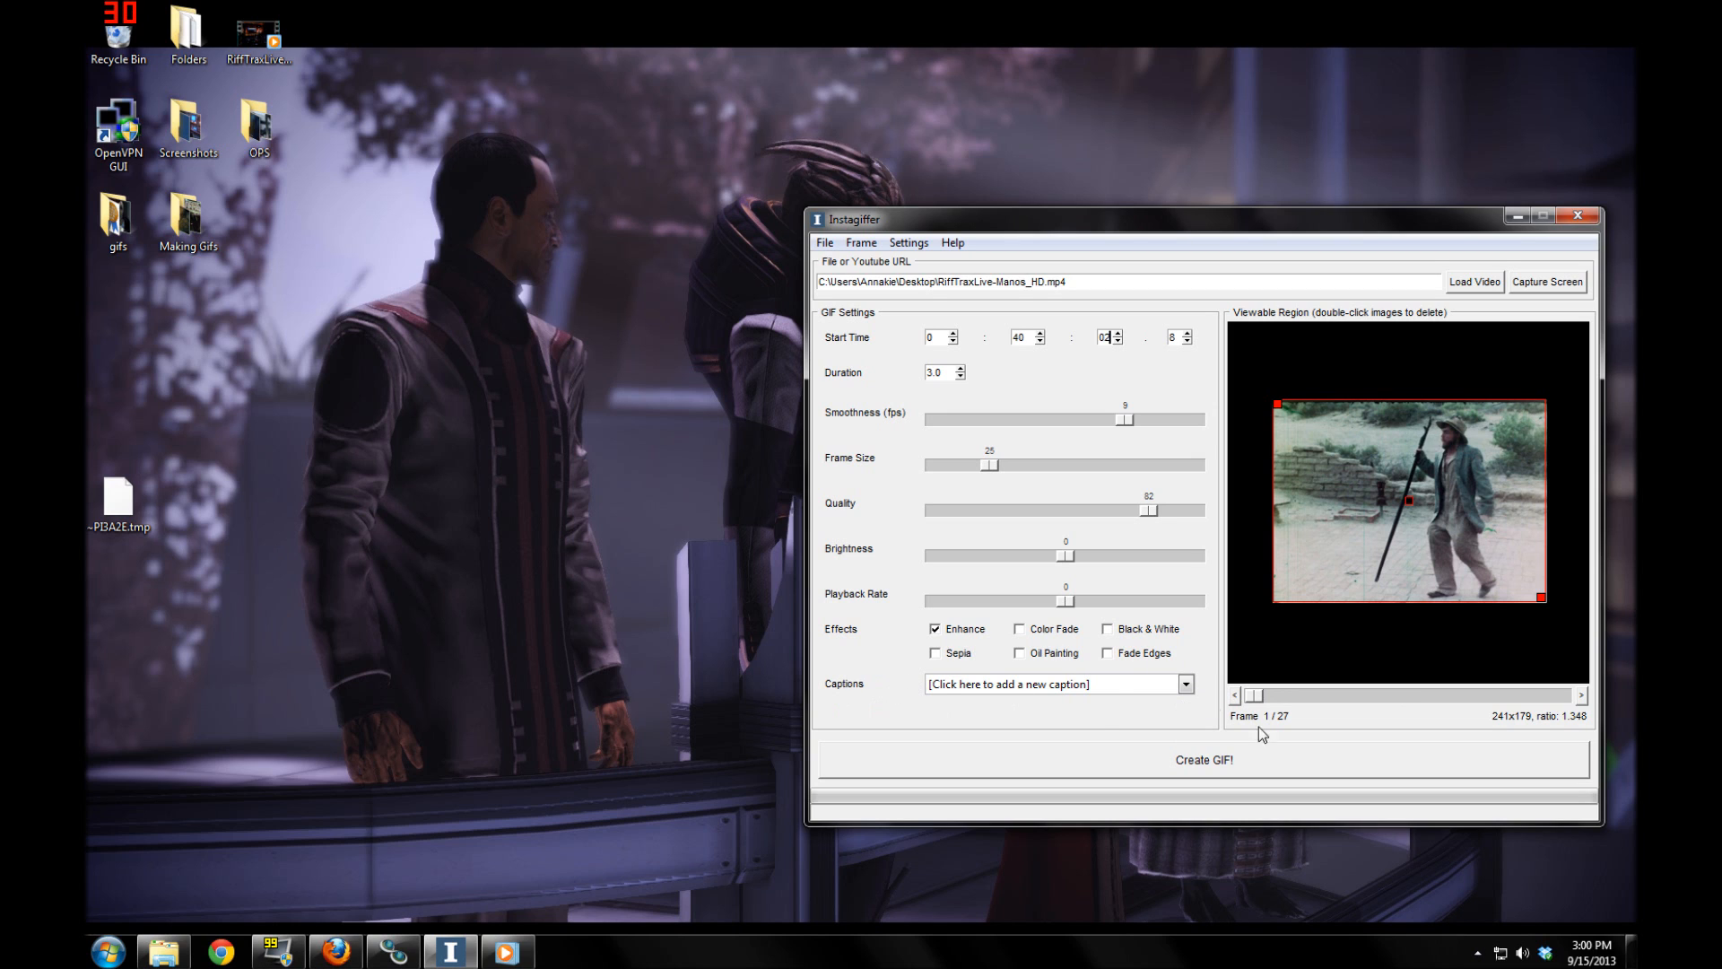
# Preview the cropped clip and create the GIF, moving the file-size warning aside to read it
pyautogui.moveTo(1258, 697); pyautogui.dragTo(1195, 724)
pyautogui.click(1172, 760)
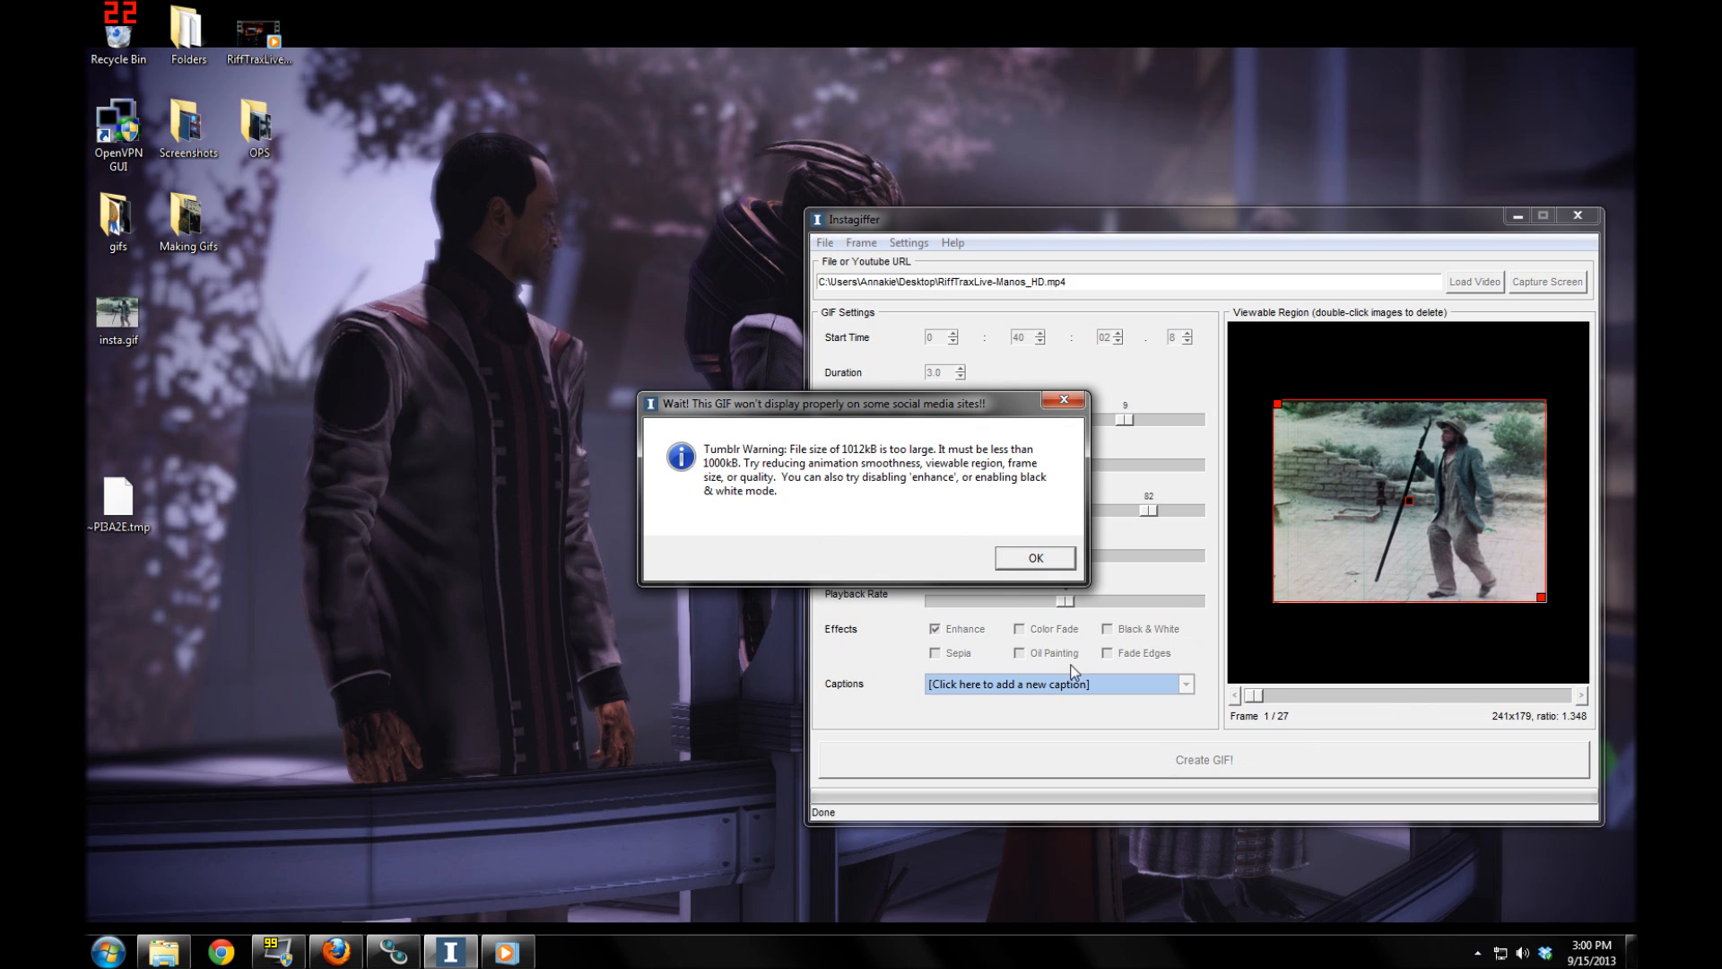
pyautogui.moveTo(862, 405); pyautogui.dragTo(1032, 429)
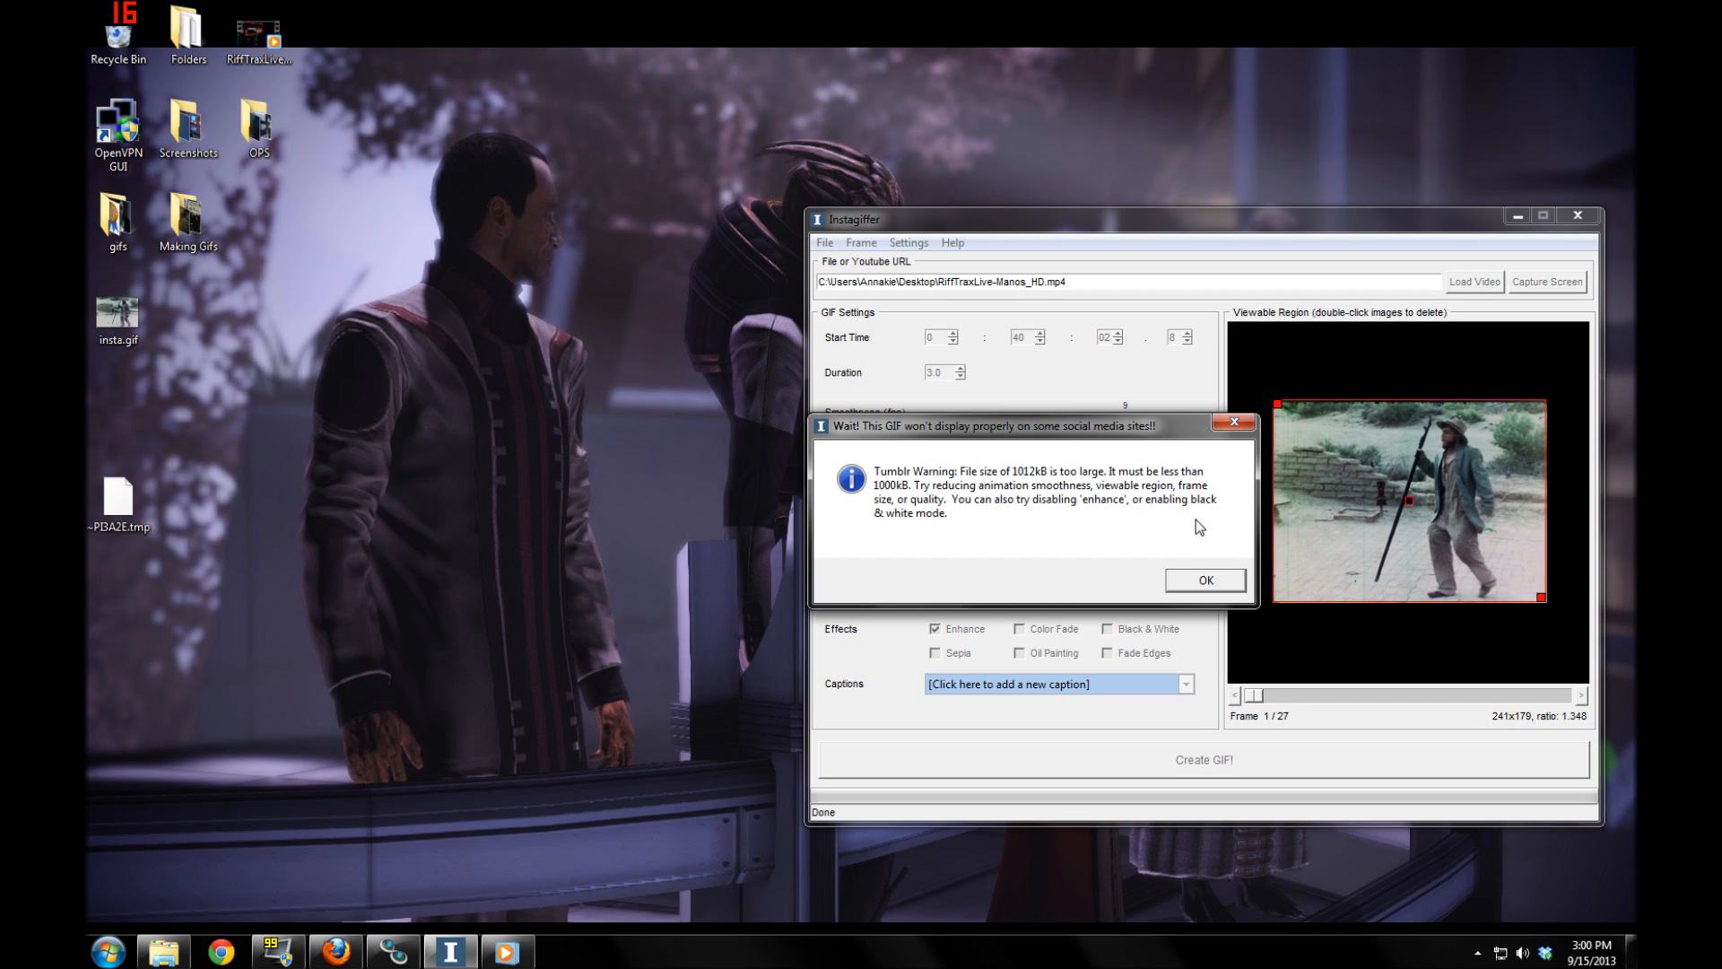
# Dismiss the file-size warning and GIF preview, and set the desktop's insta.gif aside under the name attempt1.gif
pyautogui.click(1193, 580)
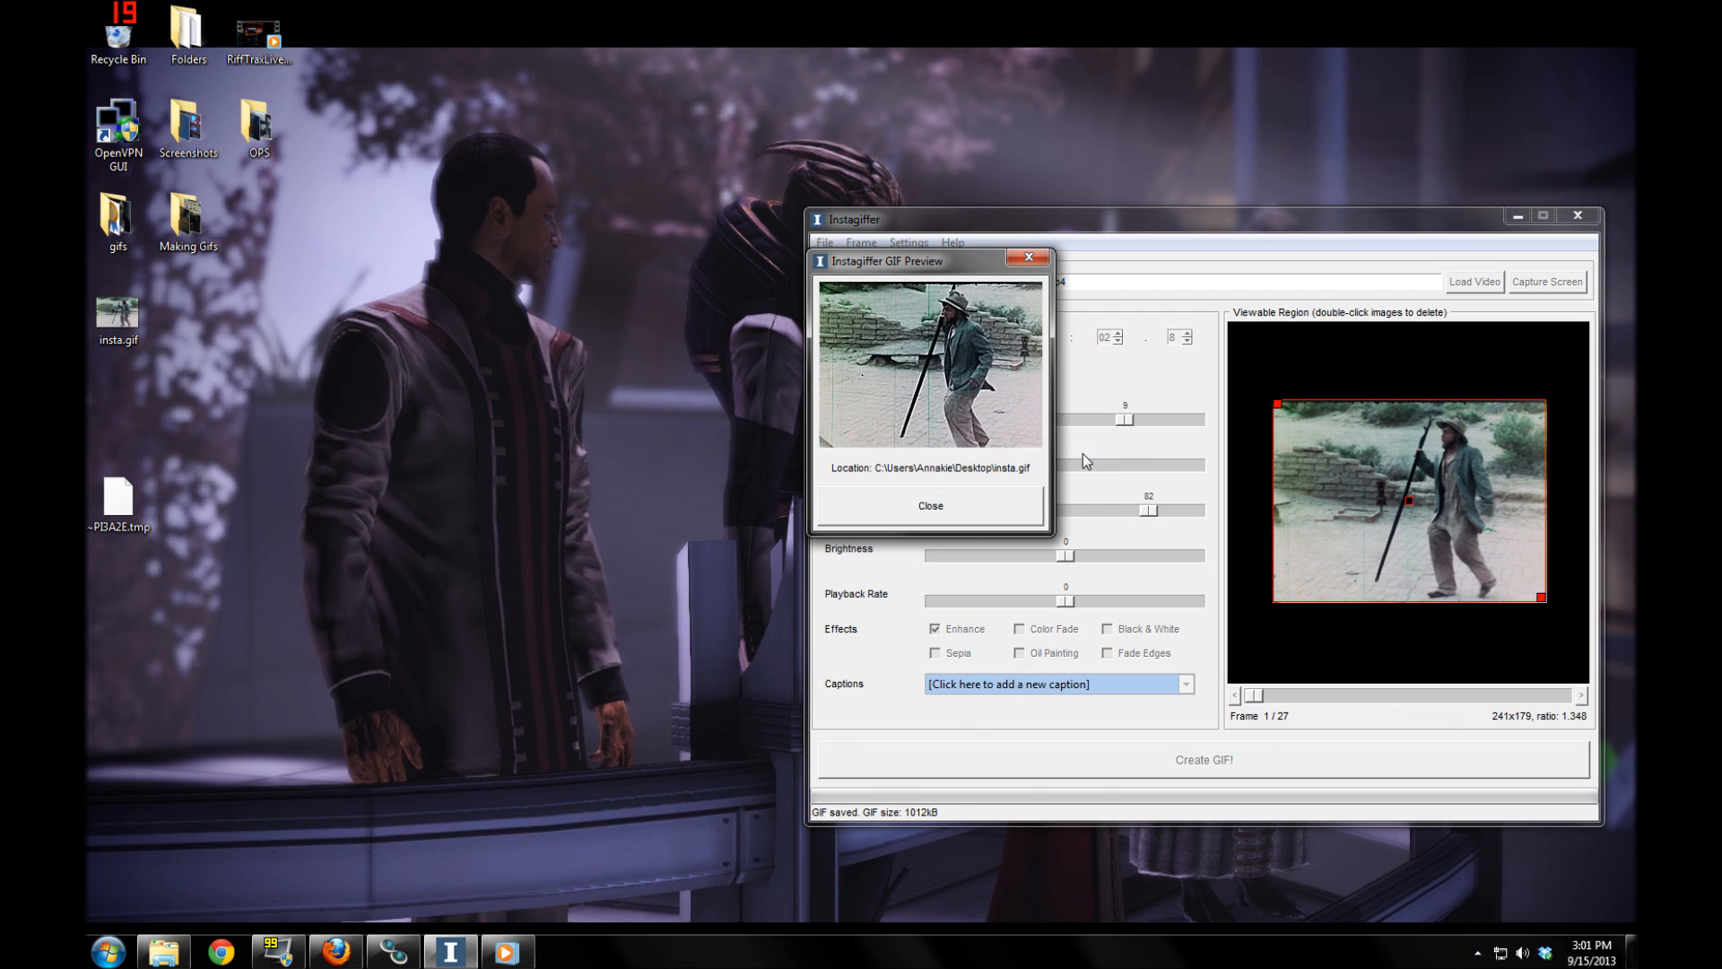
pyautogui.click(976, 500)
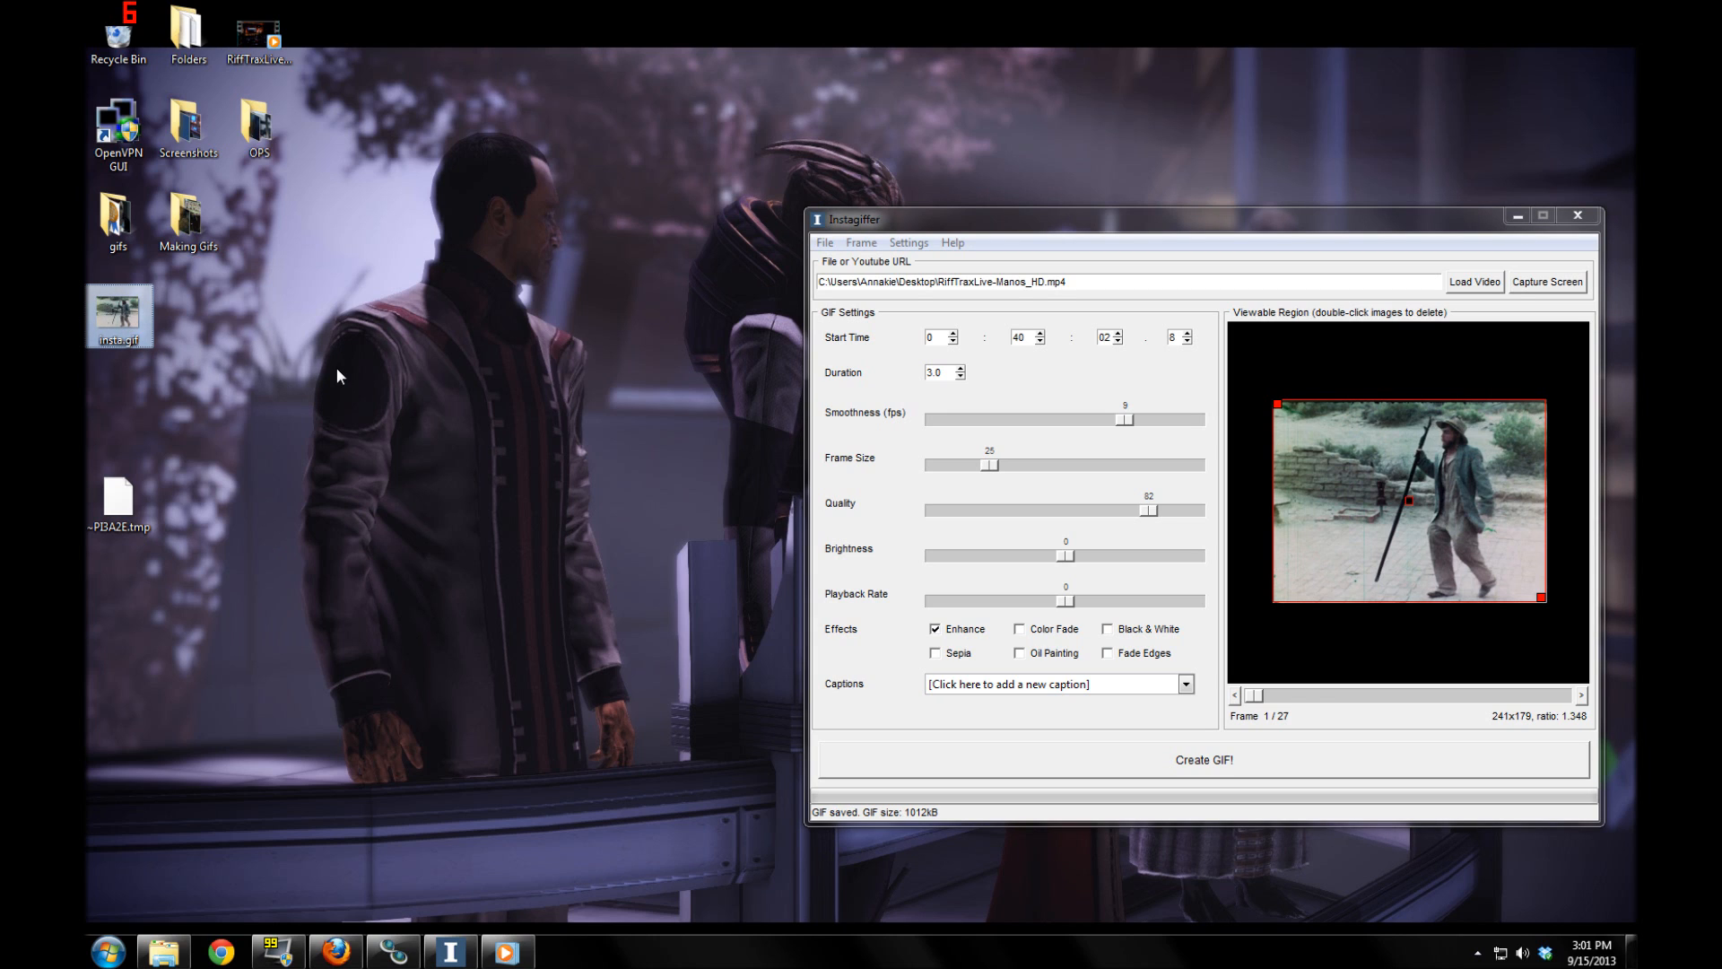
pyautogui.press('F2')
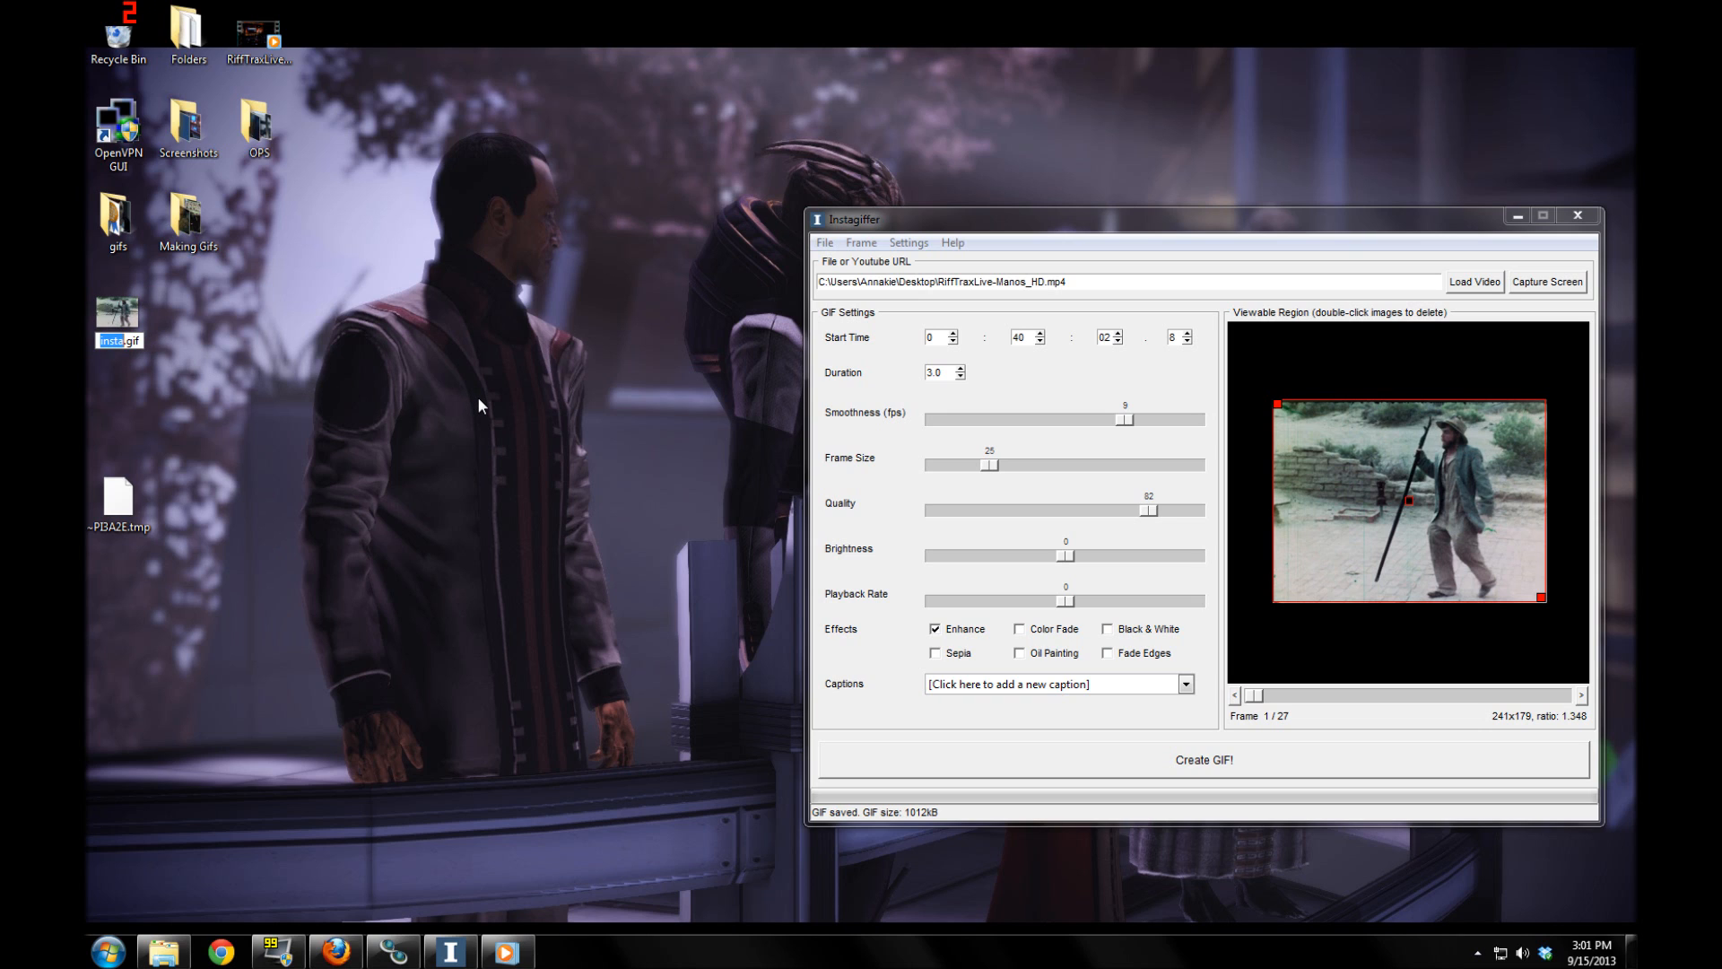
pyautogui.write('attempt1')
pyautogui.press('Return')
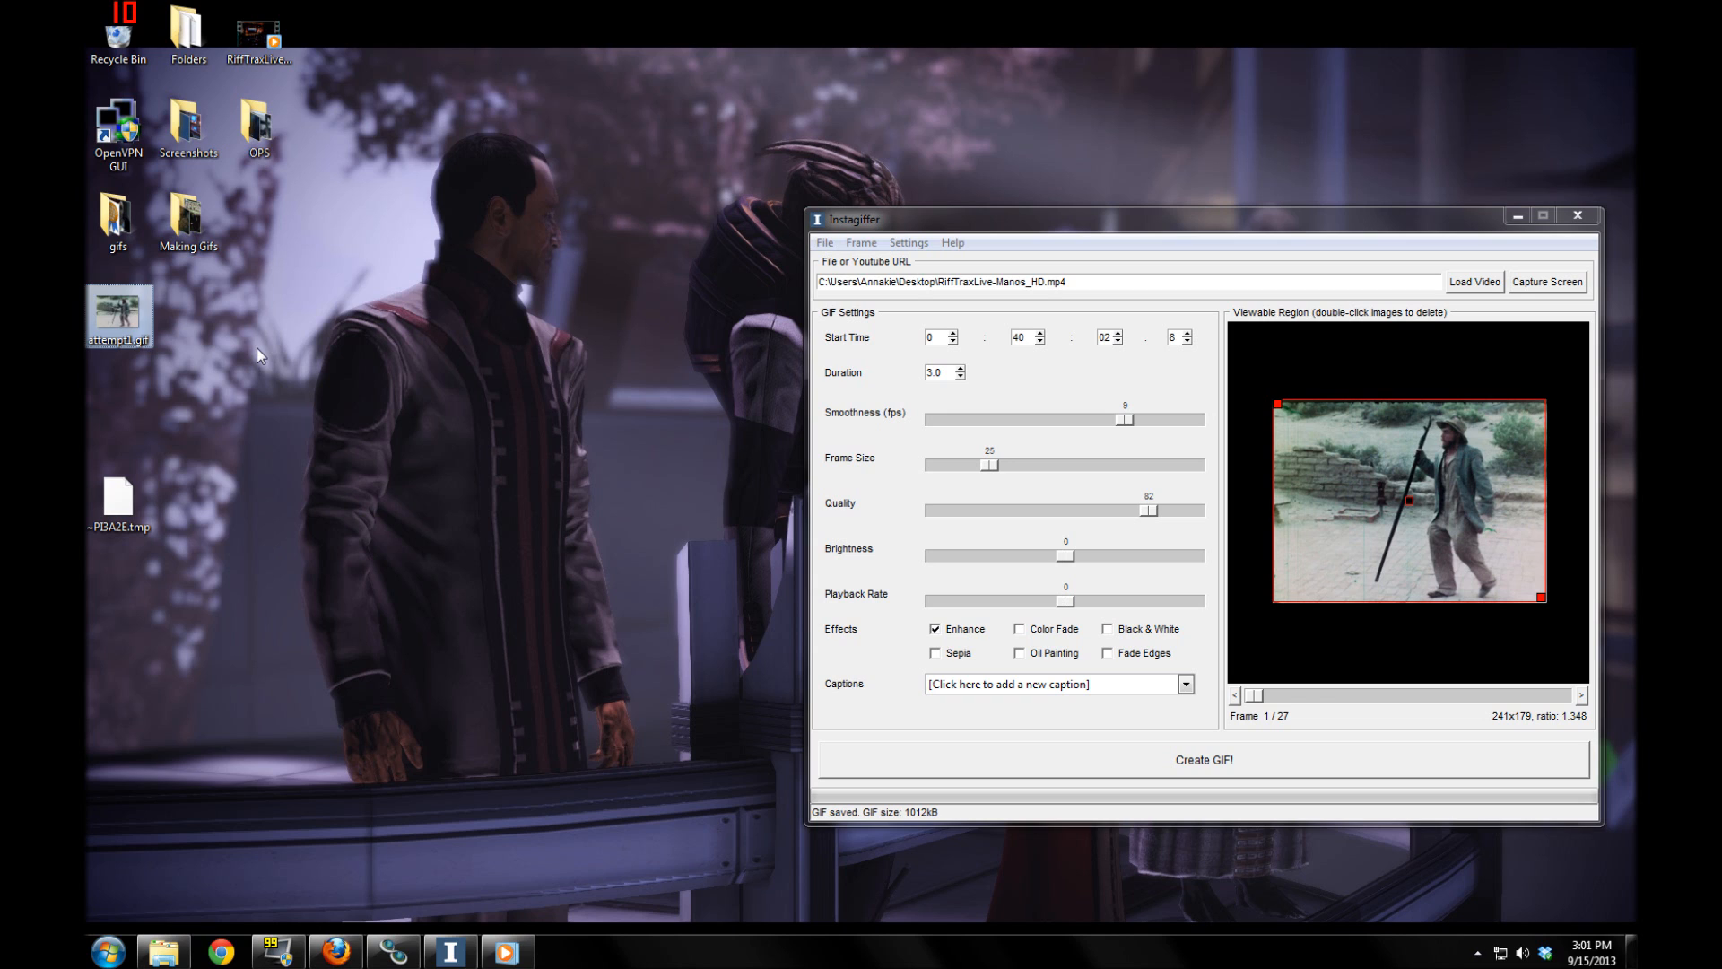
pyautogui.moveTo(93, 329); pyautogui.dragTo(234, 328)
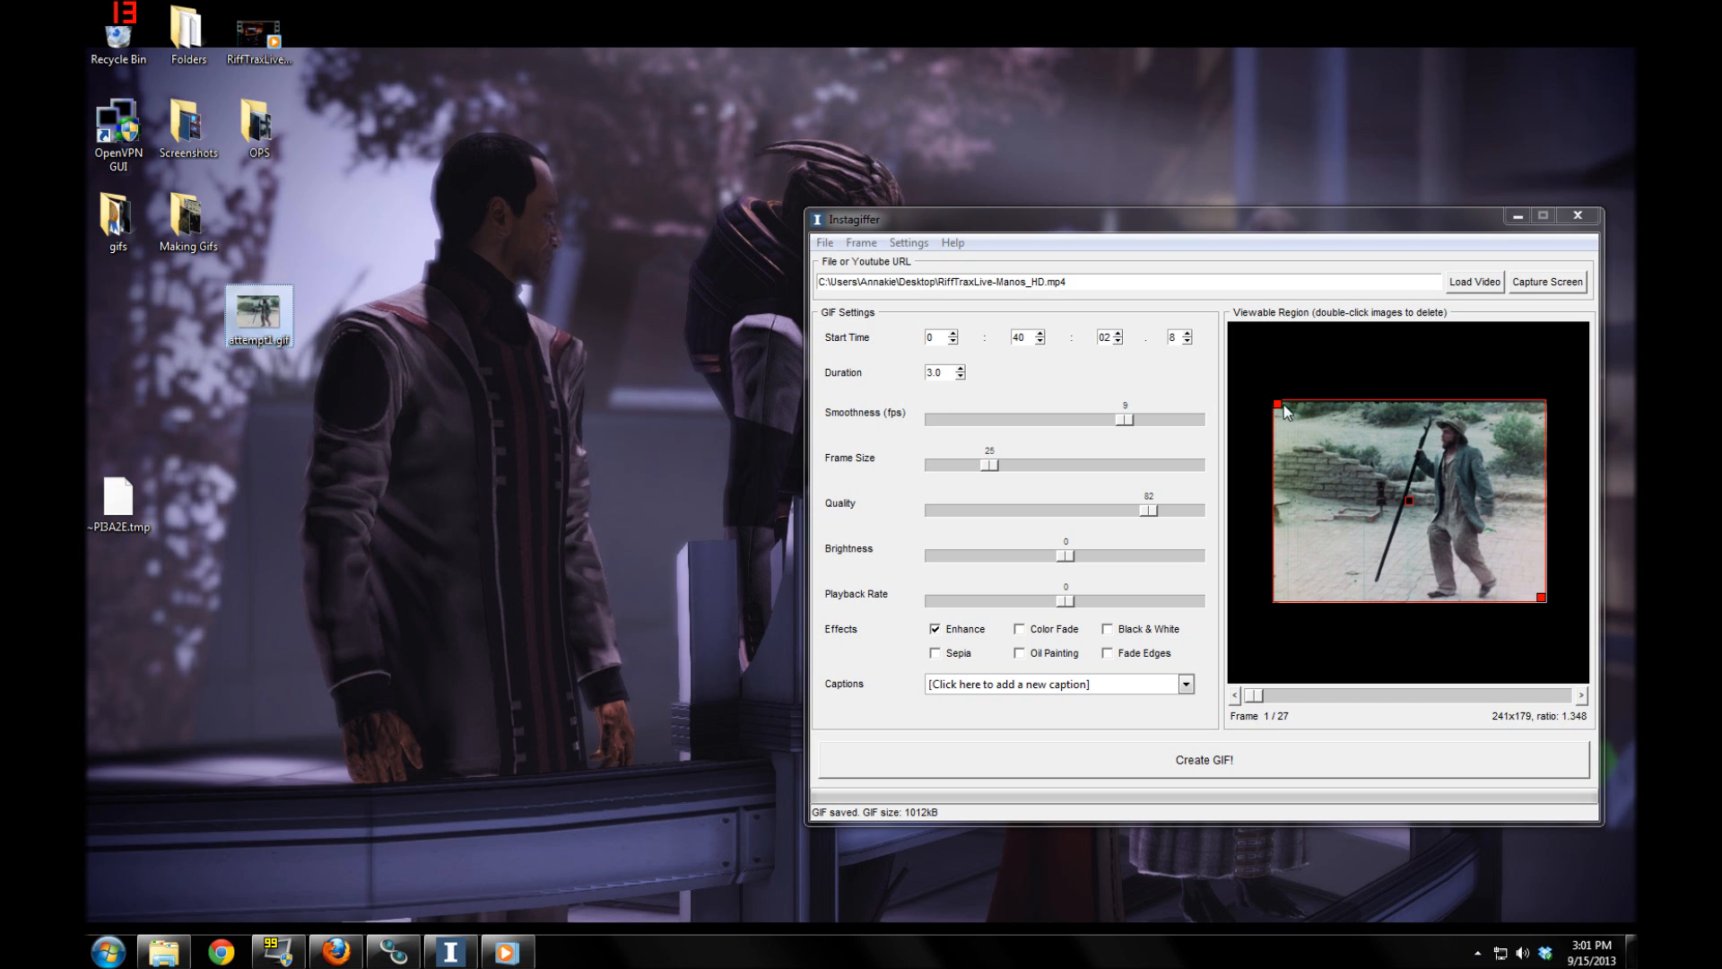
# Turn off the Enhance effect to reduce the GIF's file size
pyautogui.moveTo(1281, 409)
pyautogui.mouseDown()
pyautogui.moveTo(1342, 450)
pyautogui.moveTo(1384, 445)
pyautogui.moveTo(1392, 415)
pyautogui.moveTo(1276, 401)
pyautogui.mouseUp()
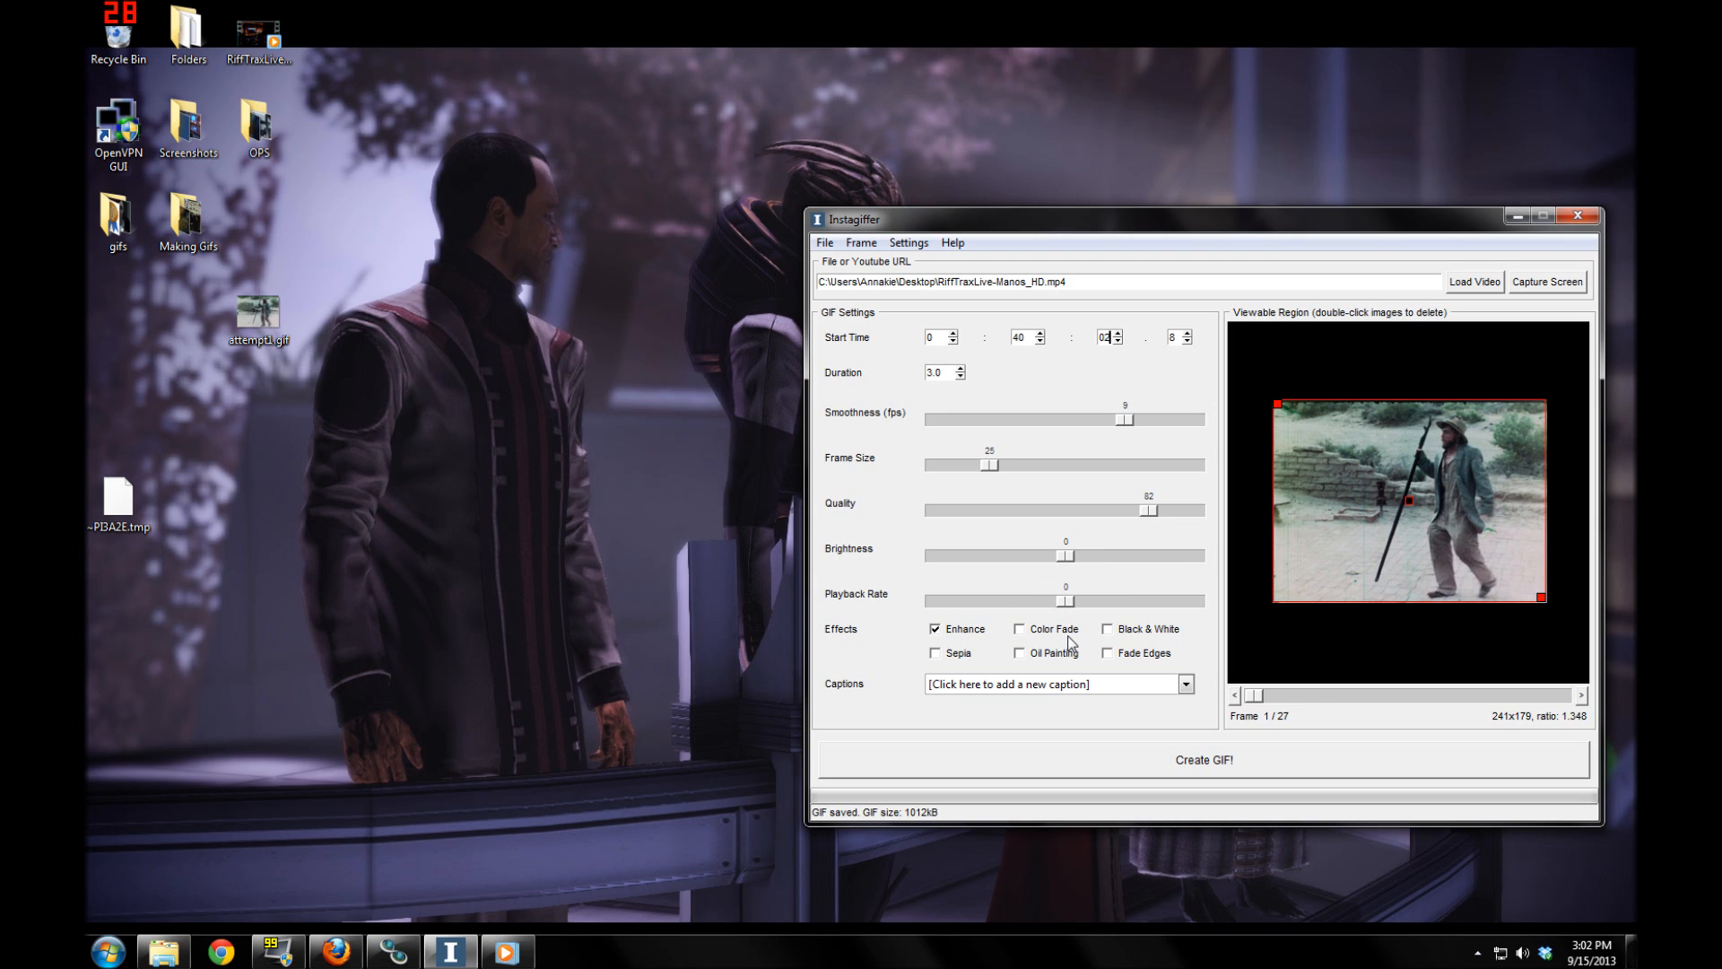
pyautogui.click(957, 633)
# Try durations of 2.9 and 2.8 seconds, and restore the duration to 3.0 seconds
pyautogui.click(961, 376)
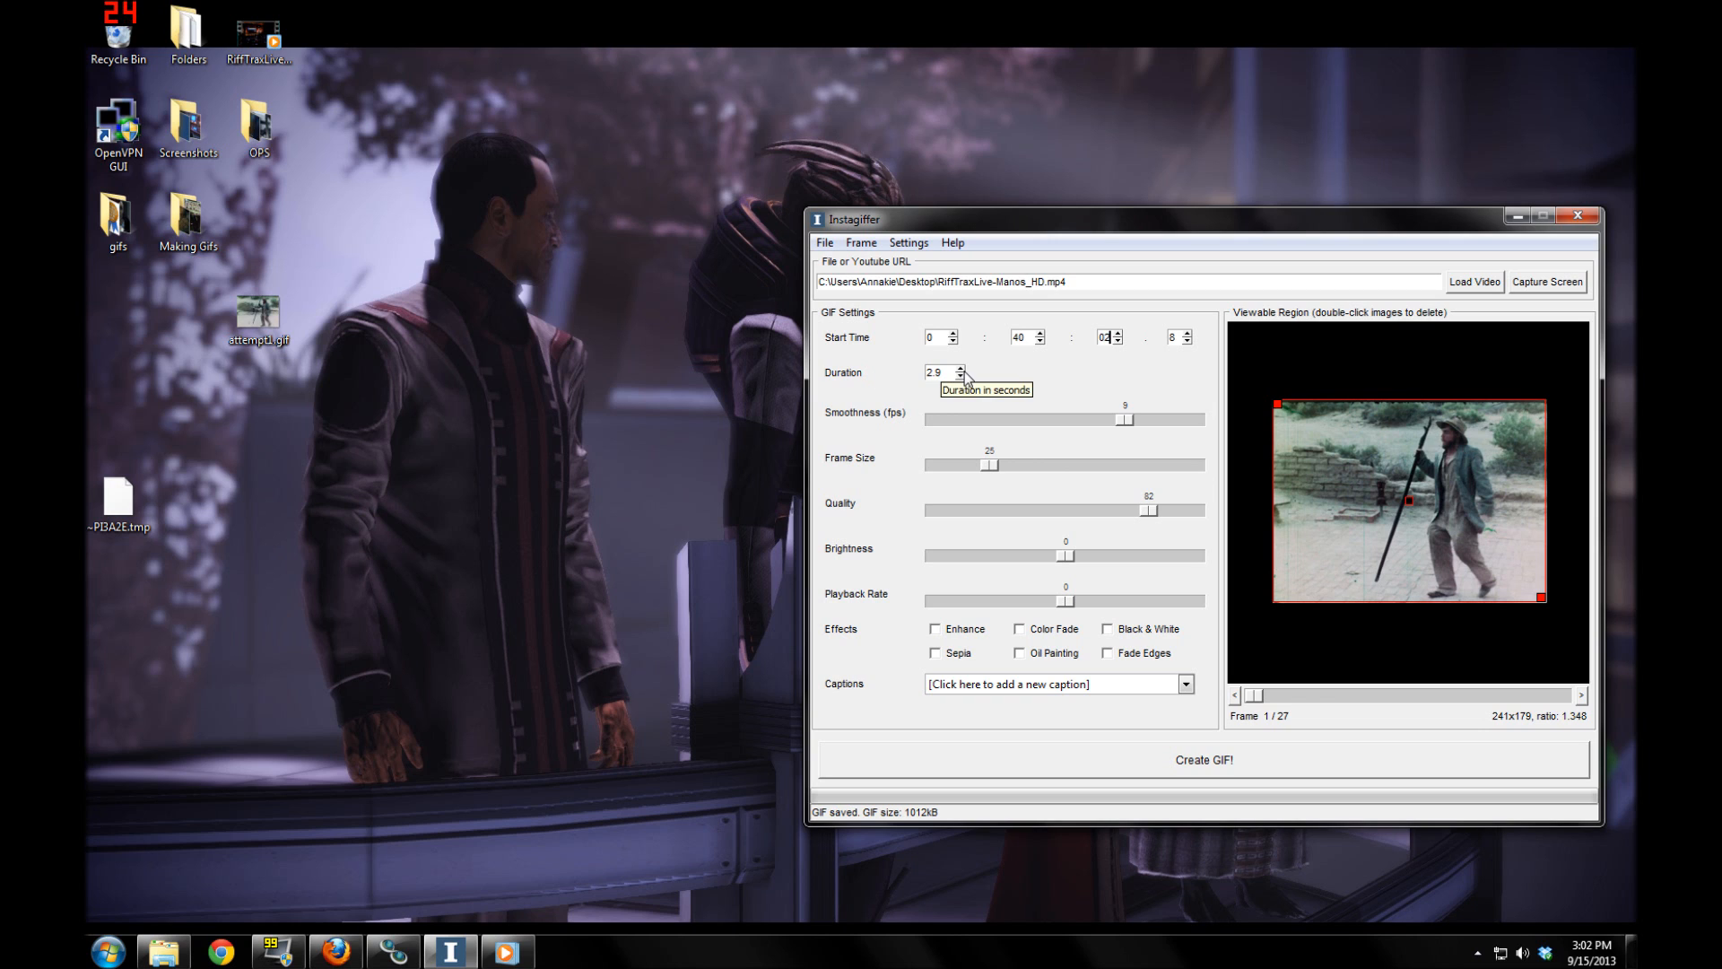
pyautogui.click(1312, 754)
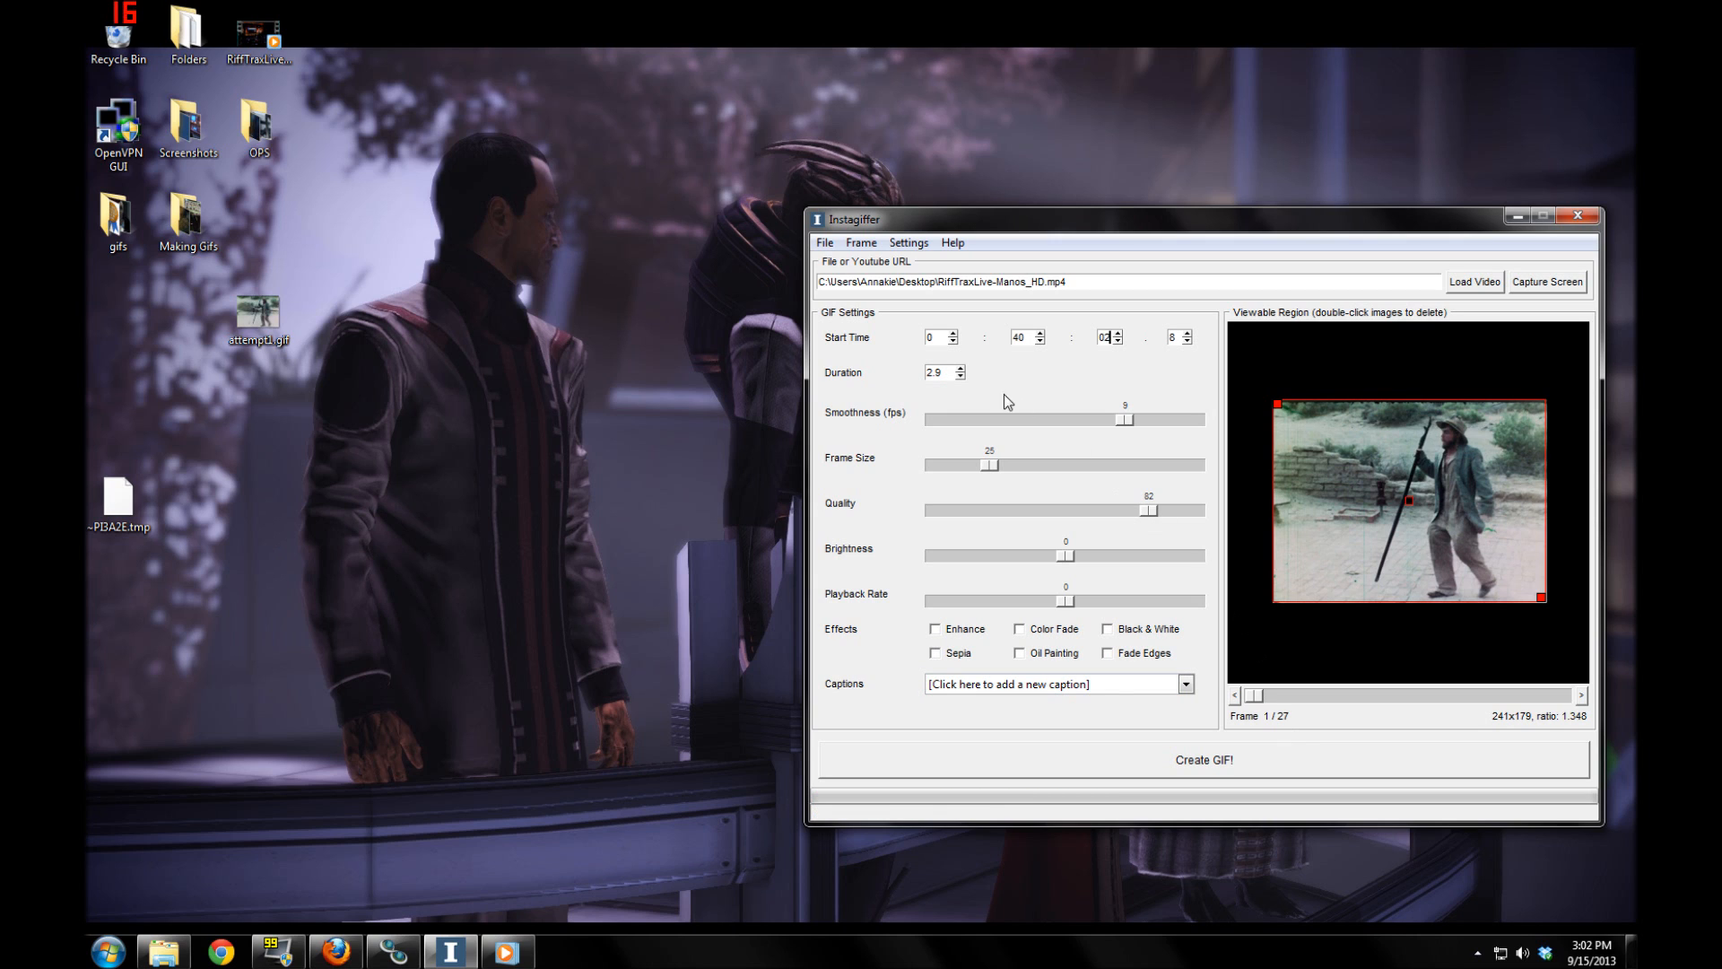
pyautogui.click(964, 377)
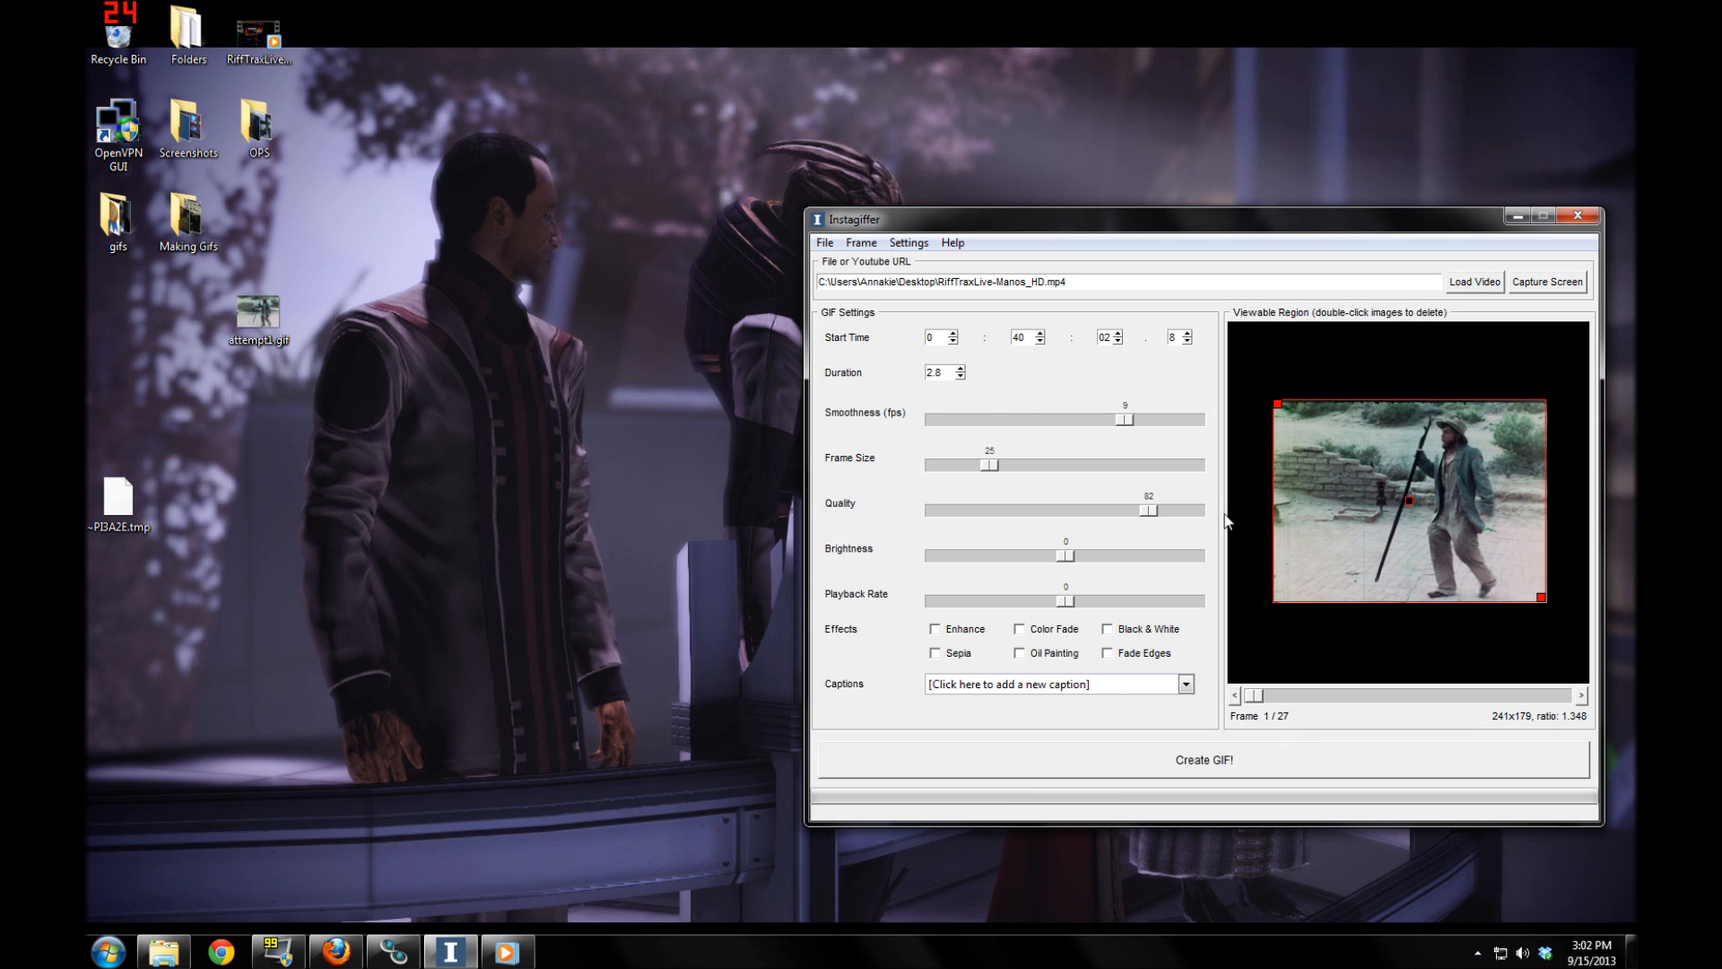
pyautogui.click(1367, 747)
pyautogui.click(960, 368)
pyautogui.click(960, 368)
# Delete the animation's last frame, frame 27, and return the frame preview to frame 1
pyautogui.moveTo(1375, 691); pyautogui.dragTo(1593, 693)
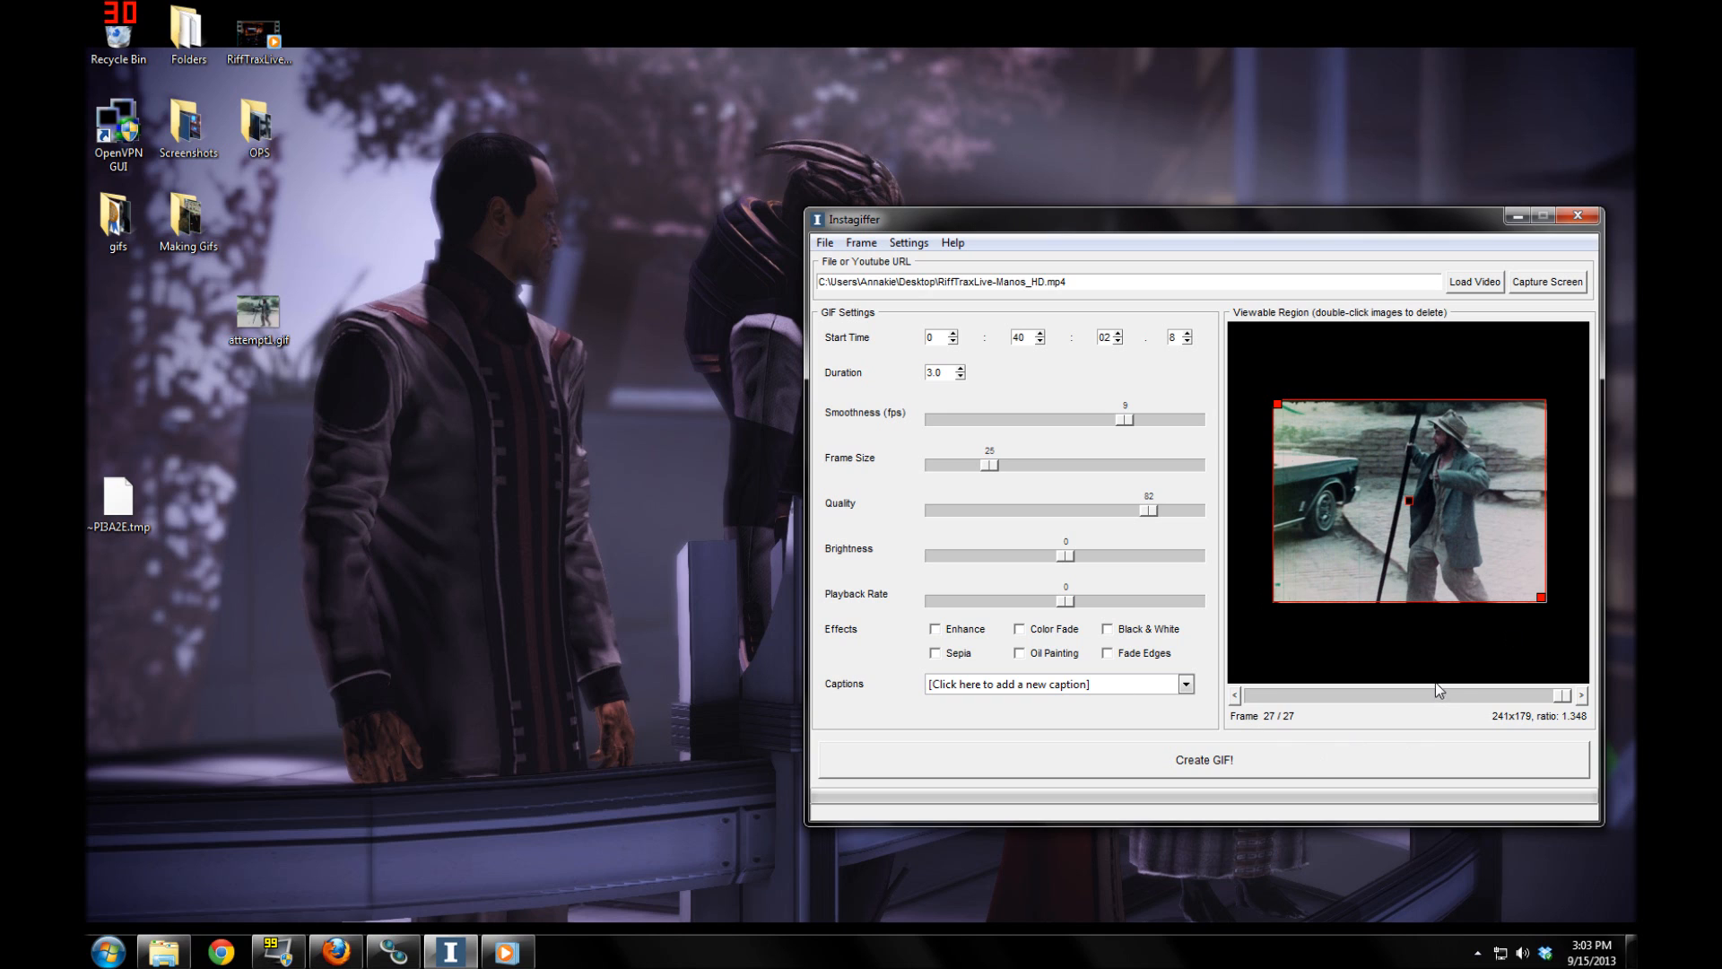
pyautogui.doubleClick(1473, 544)
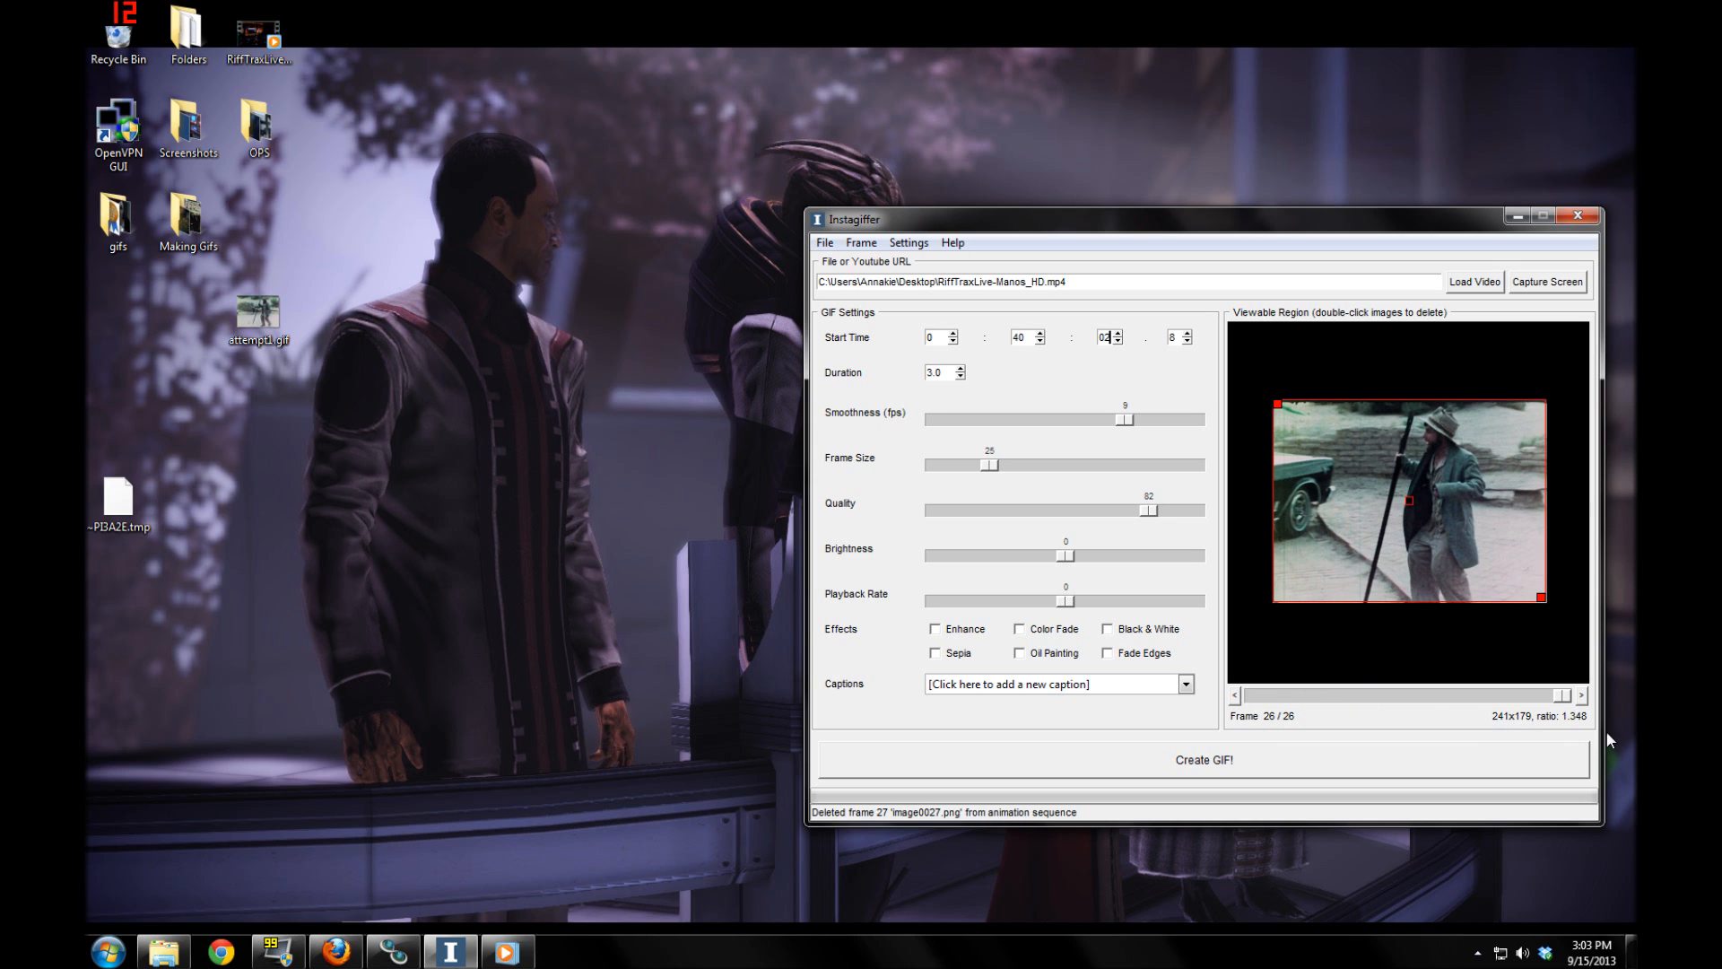
pyautogui.moveTo(1562, 695); pyautogui.dragTo(1227, 687)
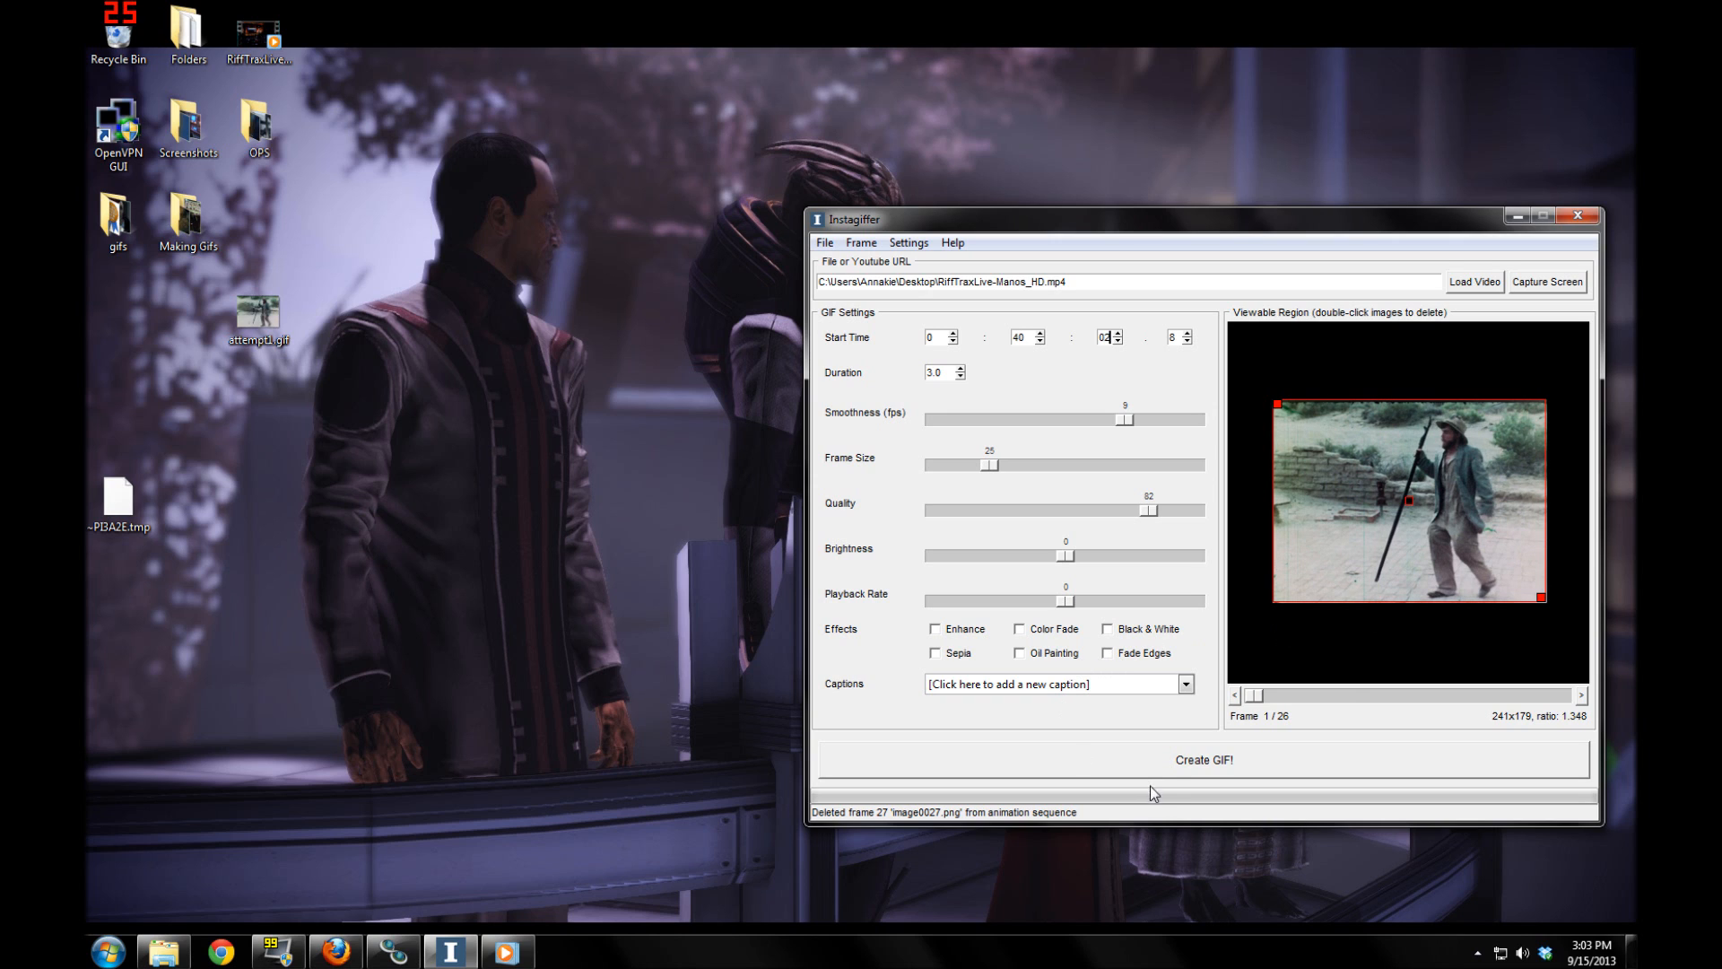
# Create the GIF without Enhance and close its preview
pyautogui.click(1166, 769)
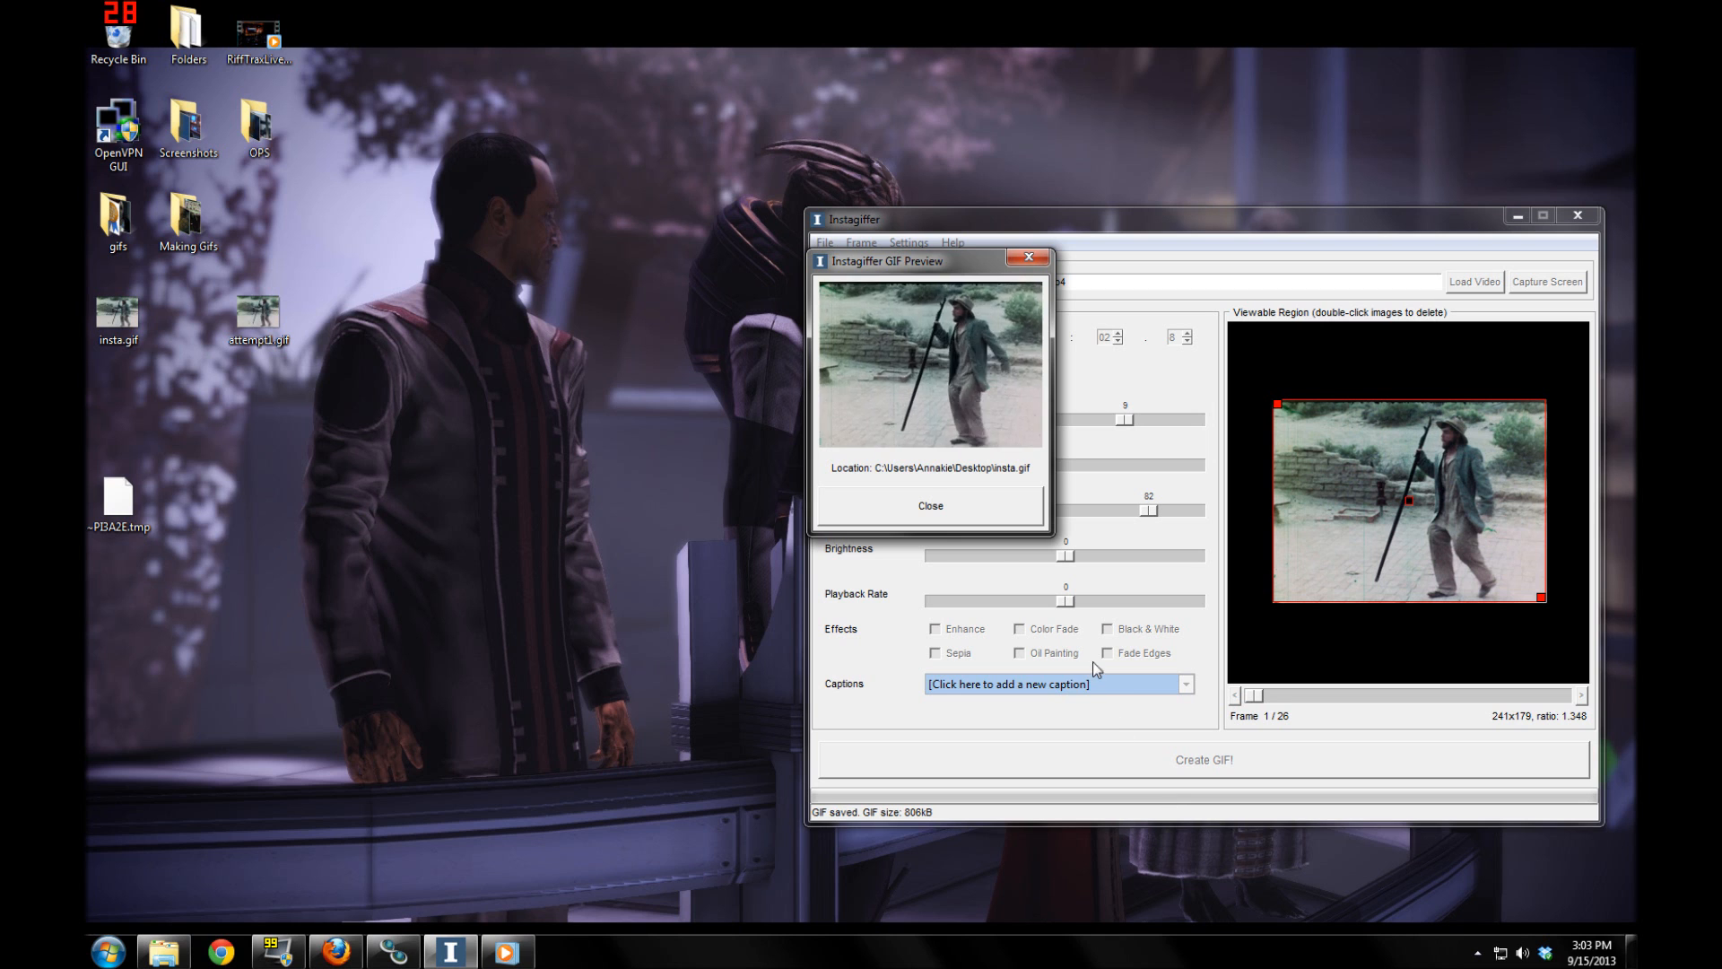
pyautogui.click(960, 509)
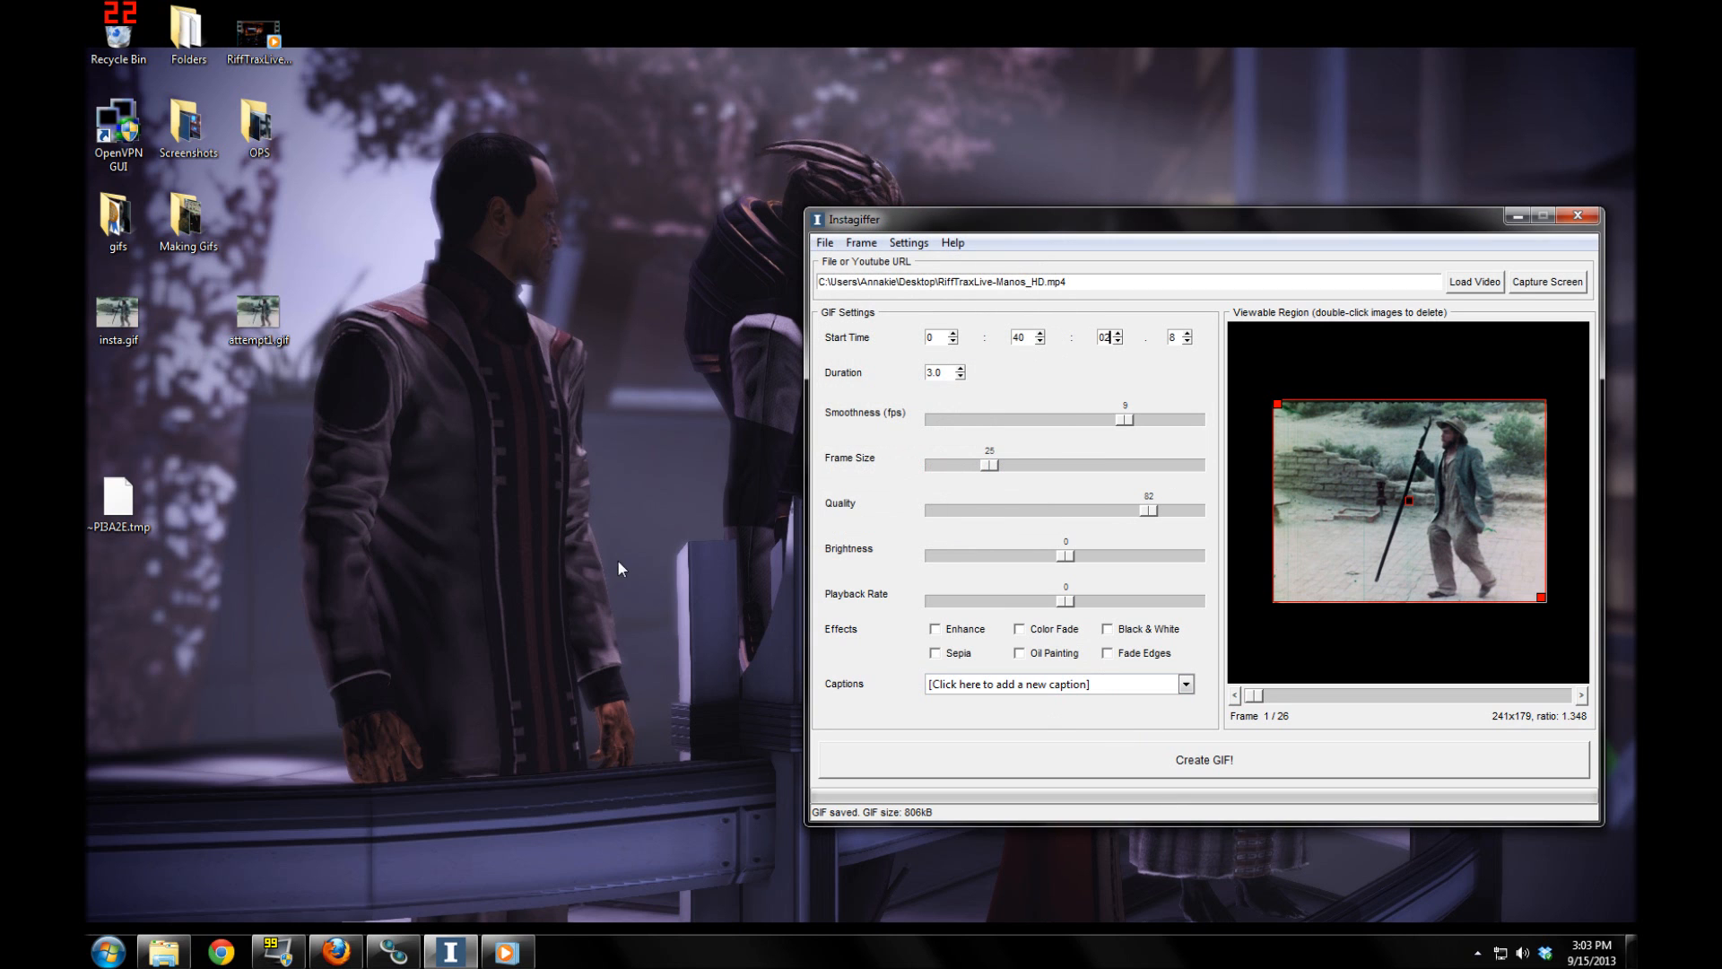
# Open attempt1.gif and insta.gif side by side in IrfanView to compare their quality and file size, and close both
pyautogui.doubleClick(270, 349)
pyautogui.doubleClick(129, 324)
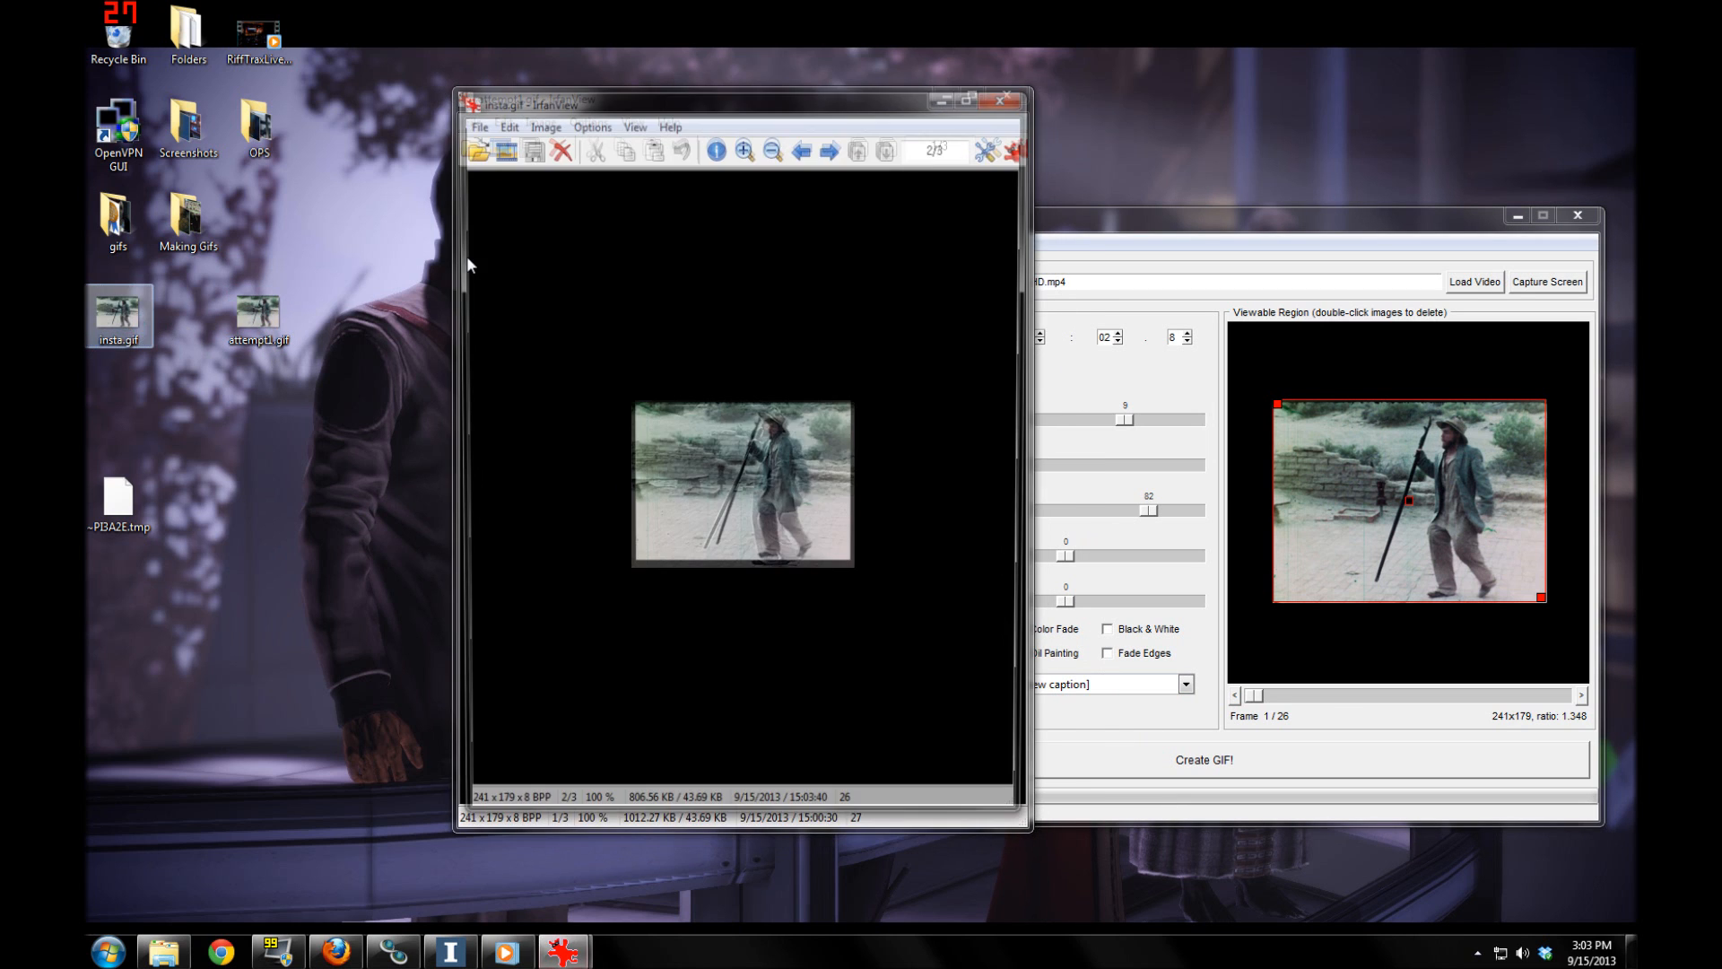
pyautogui.moveTo(655, 113); pyautogui.dragTo(1087, 106)
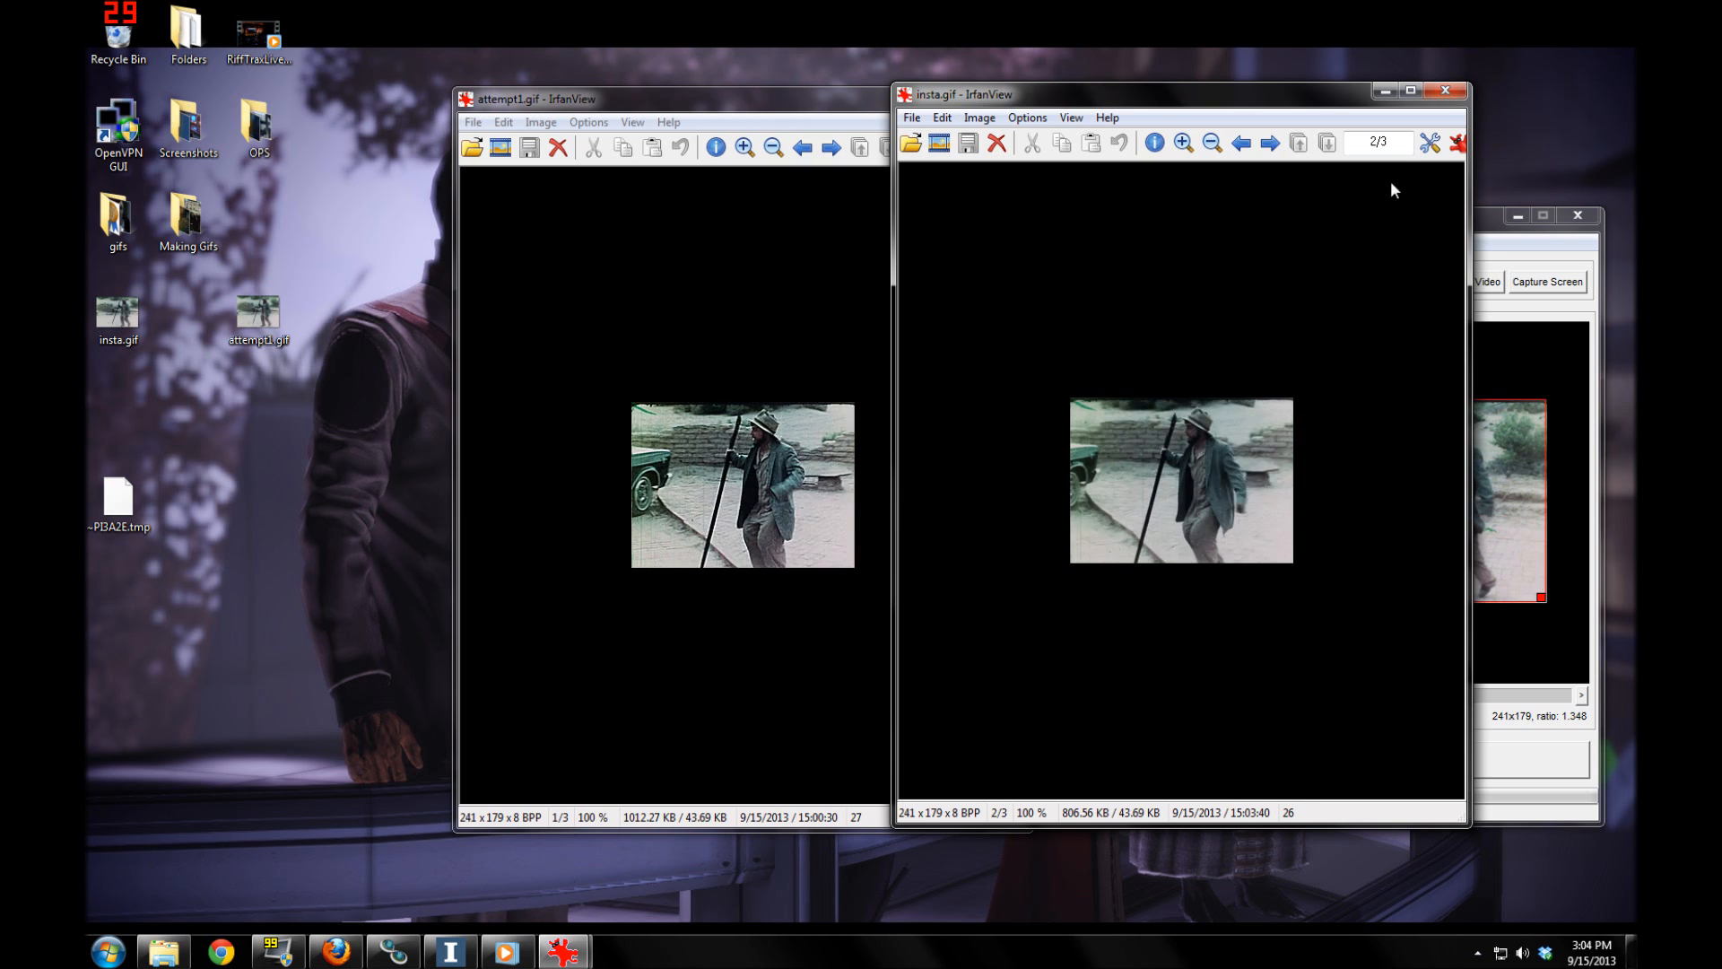
pyautogui.click(1445, 90)
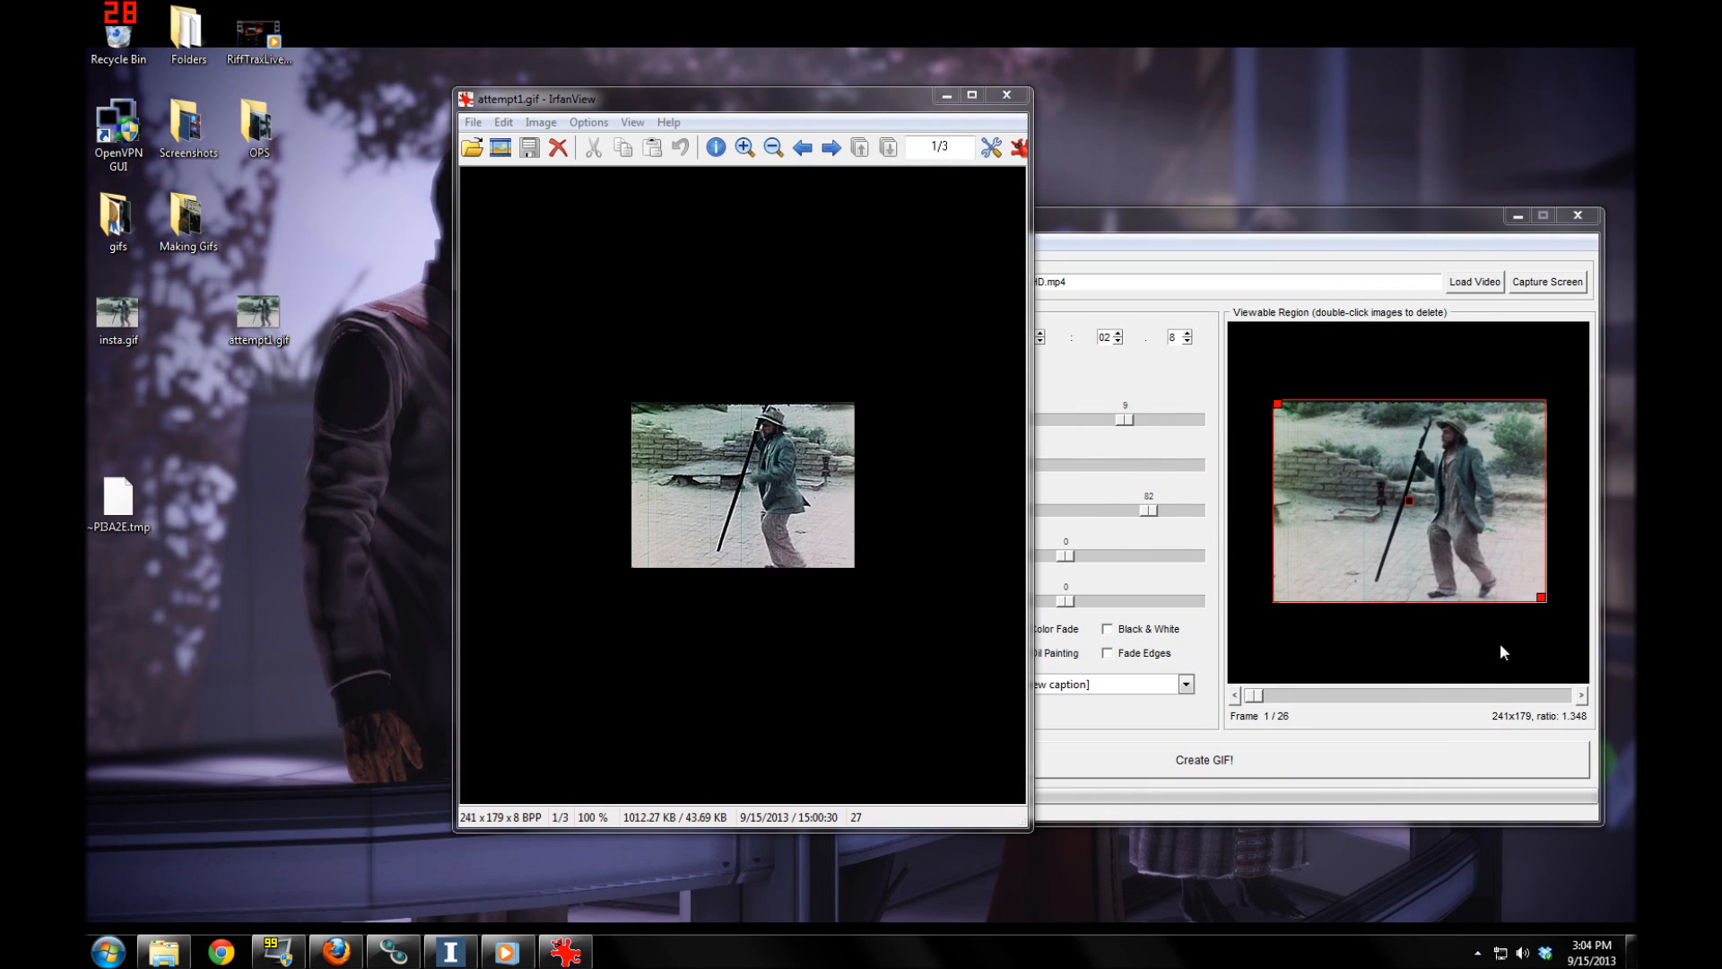
pyautogui.moveTo(968, 100); pyautogui.dragTo(771, 116)
pyautogui.click(819, 111)
# Re-enable the Enhance effect and add a two-line caption reading "I take care of the place while" / "the Master is away"
pyautogui.click(935, 629)
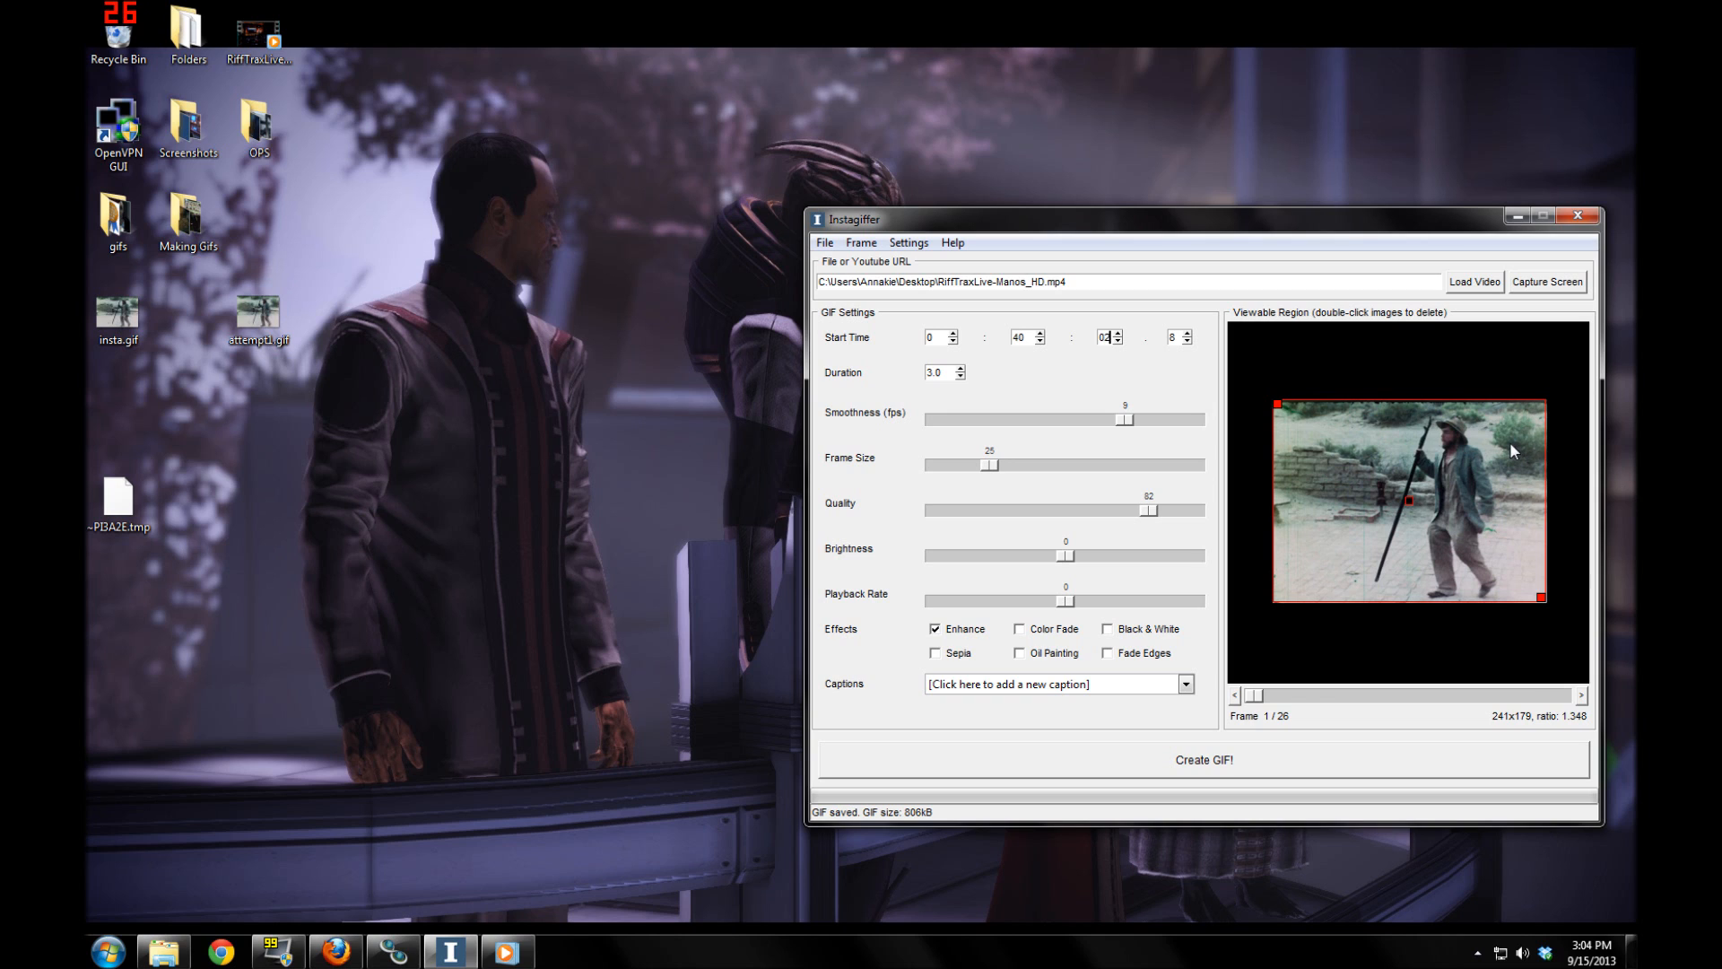
pyautogui.click(1056, 685)
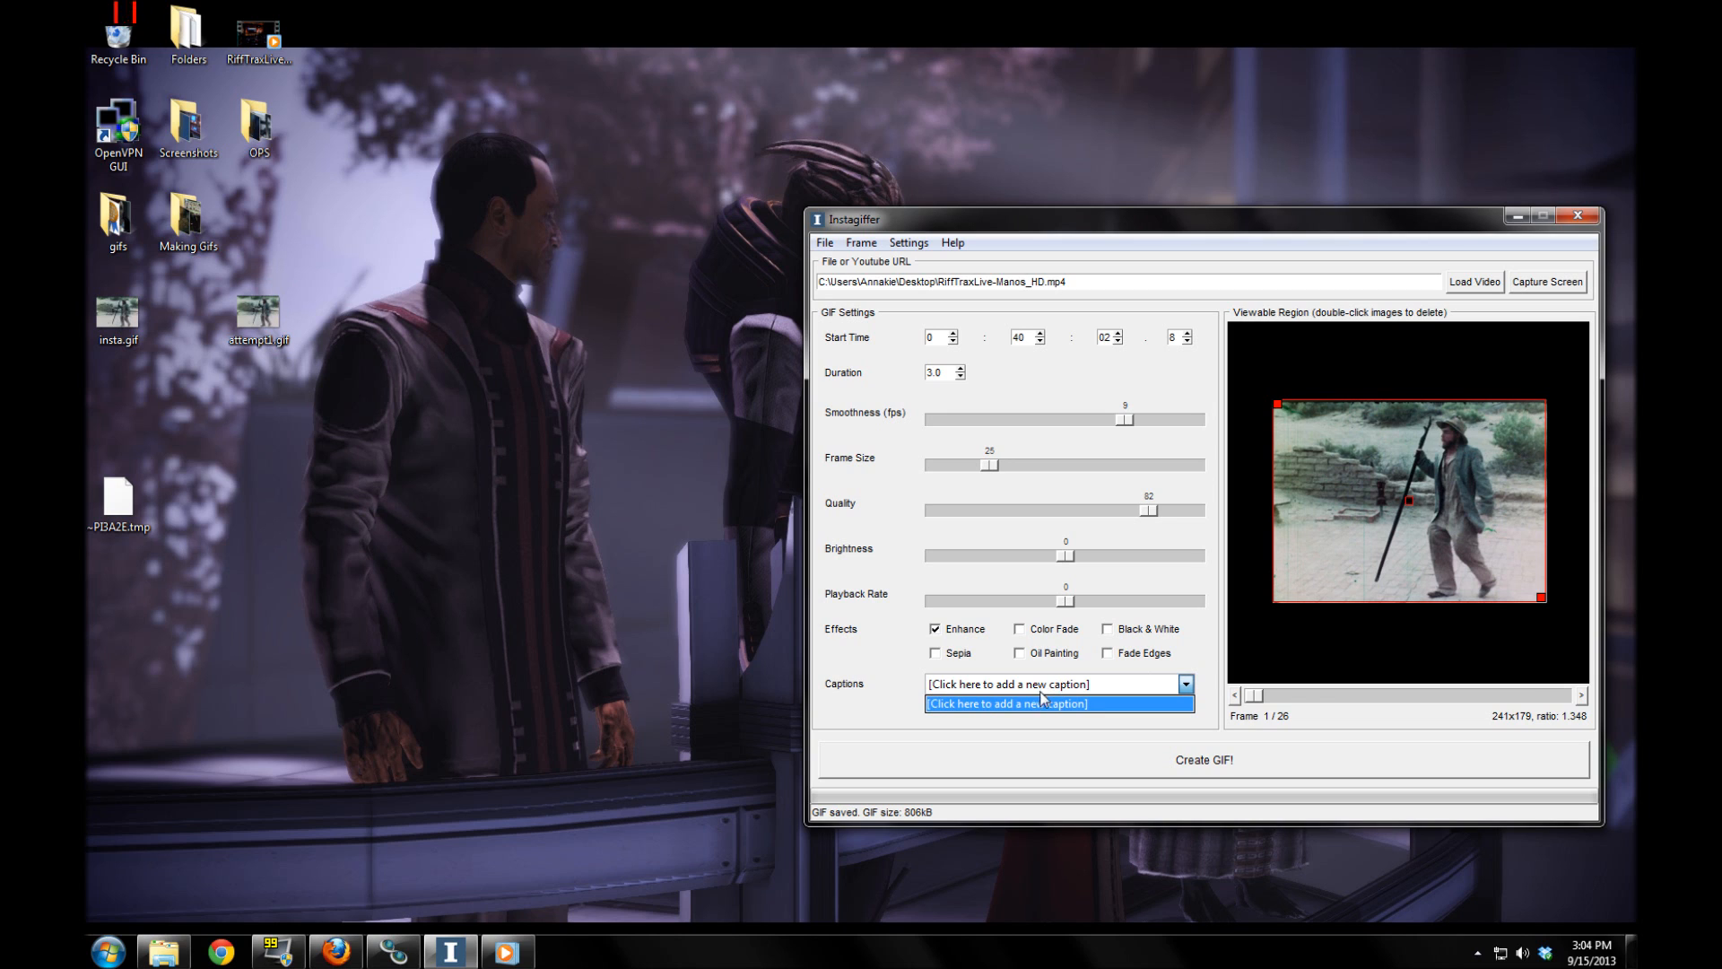
pyautogui.click(1003, 707)
pyautogui.moveTo(951, 266); pyautogui.dragTo(531, 247)
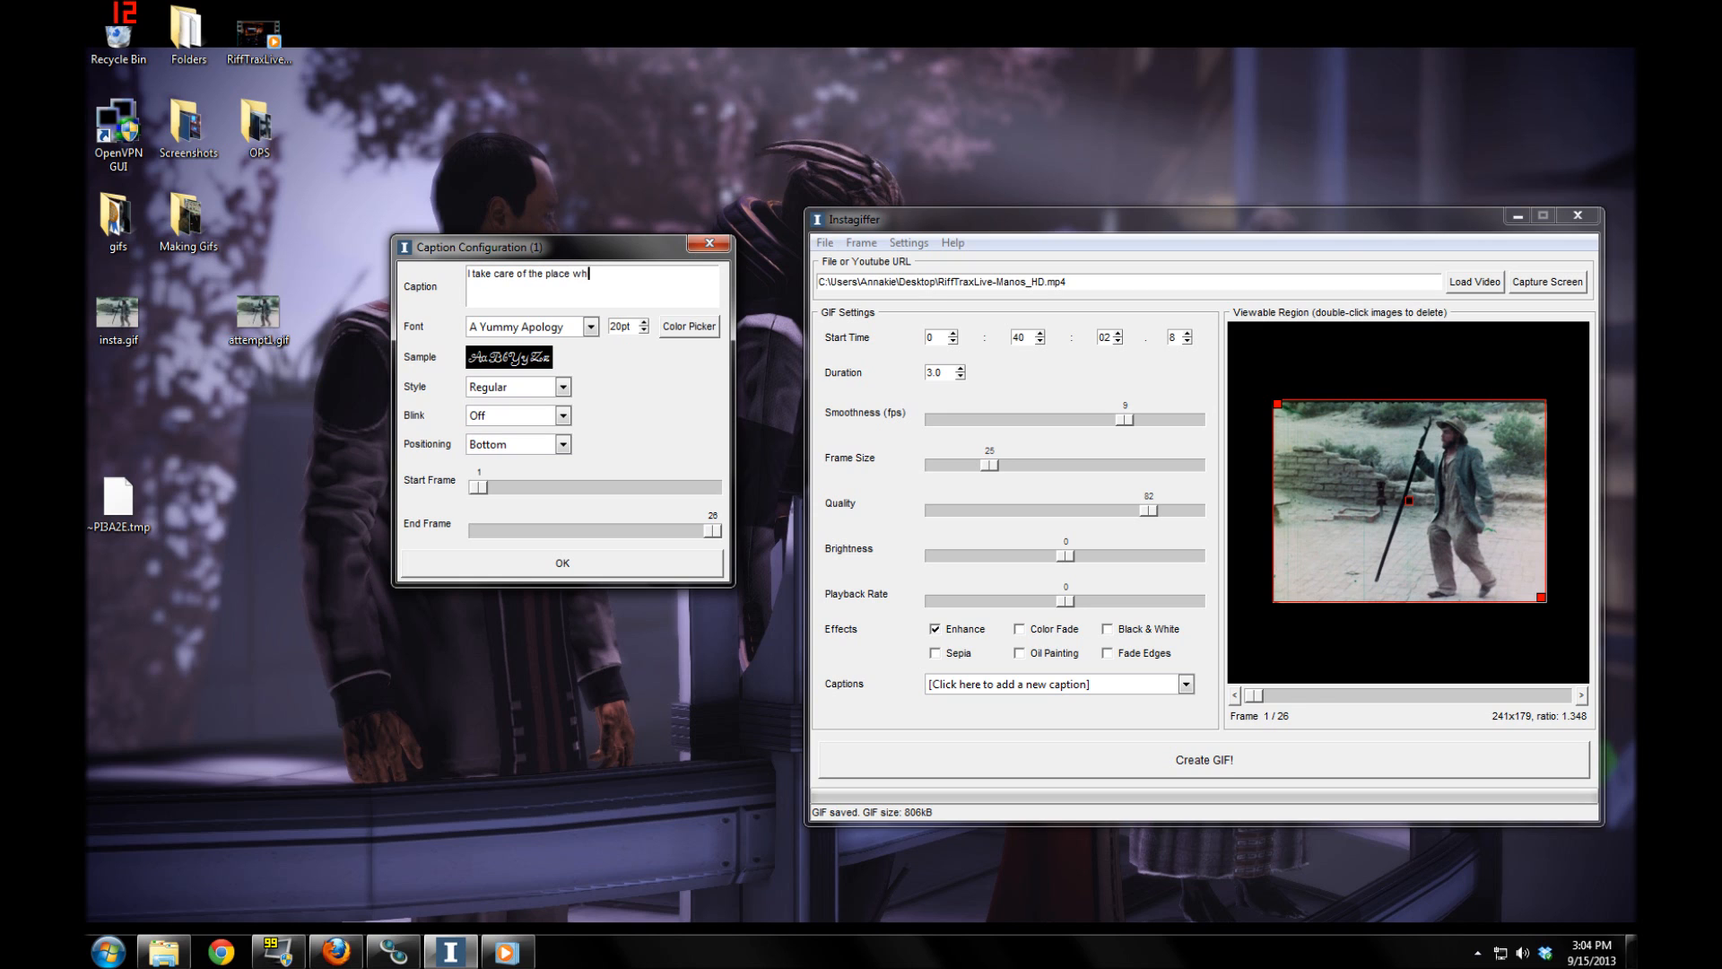
pyautogui.write('he master is away')
# Browse the caption fonts and try Agency FB and Arabic Typesetting
pyautogui.click(530, 328)
pyautogui.scroll(-5, 592, 406)
pyautogui.scroll(10, 592, 405)
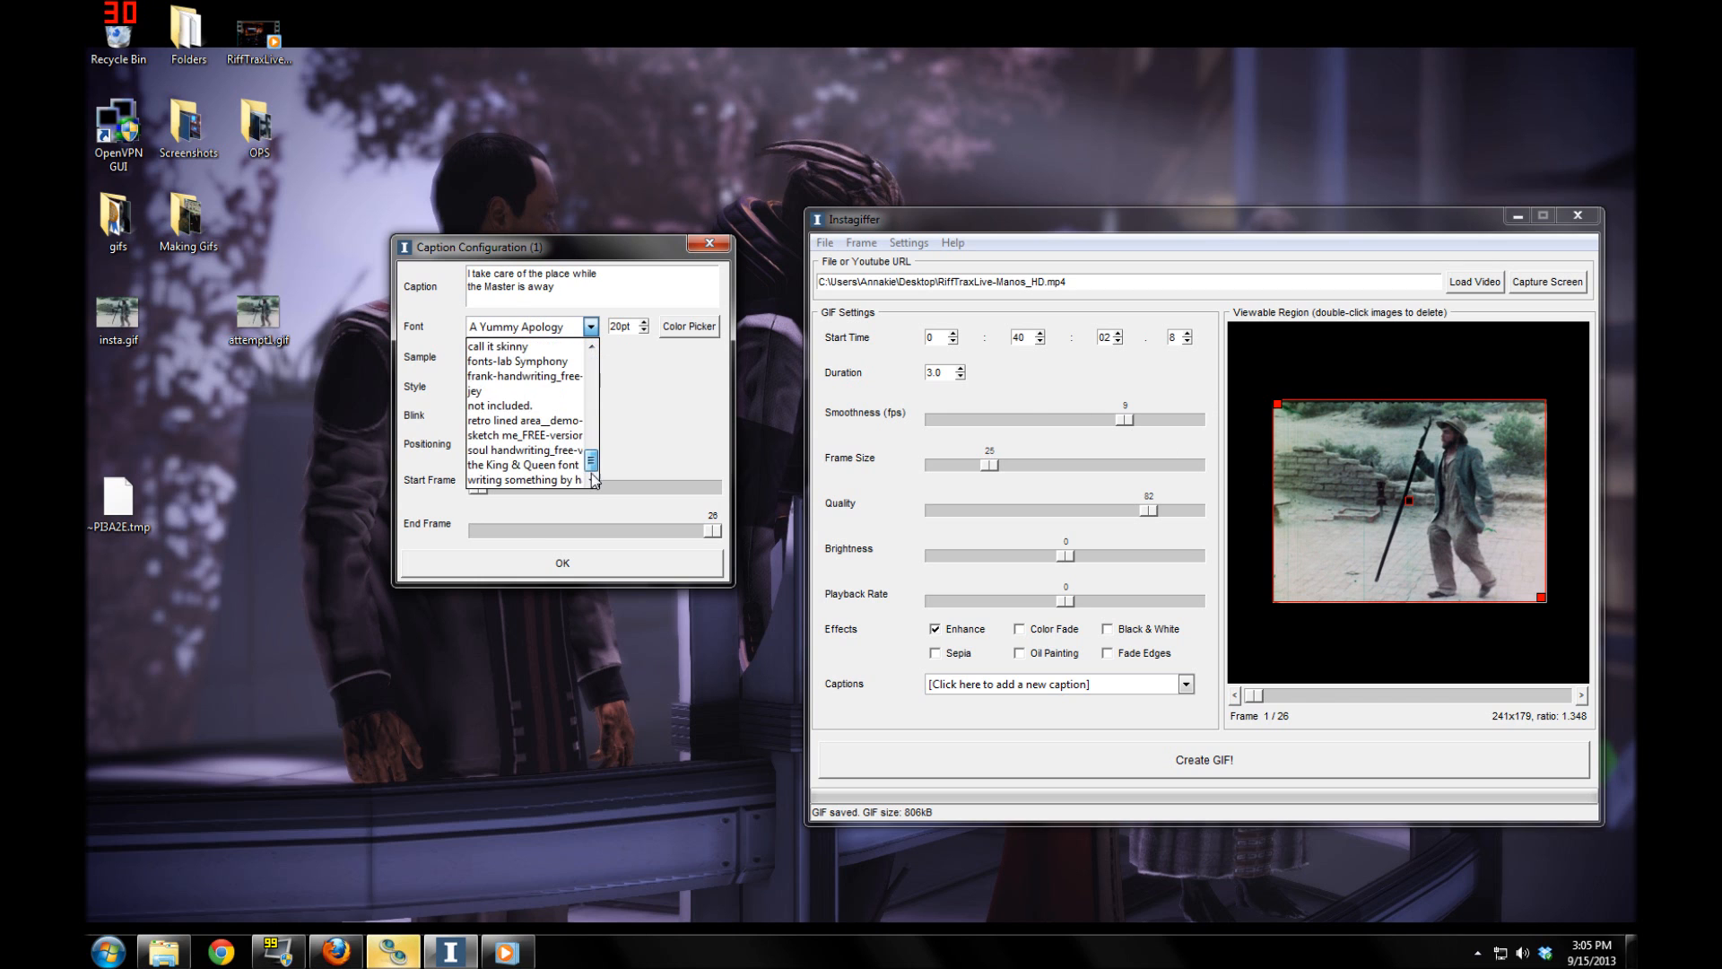
pyautogui.click(591, 327)
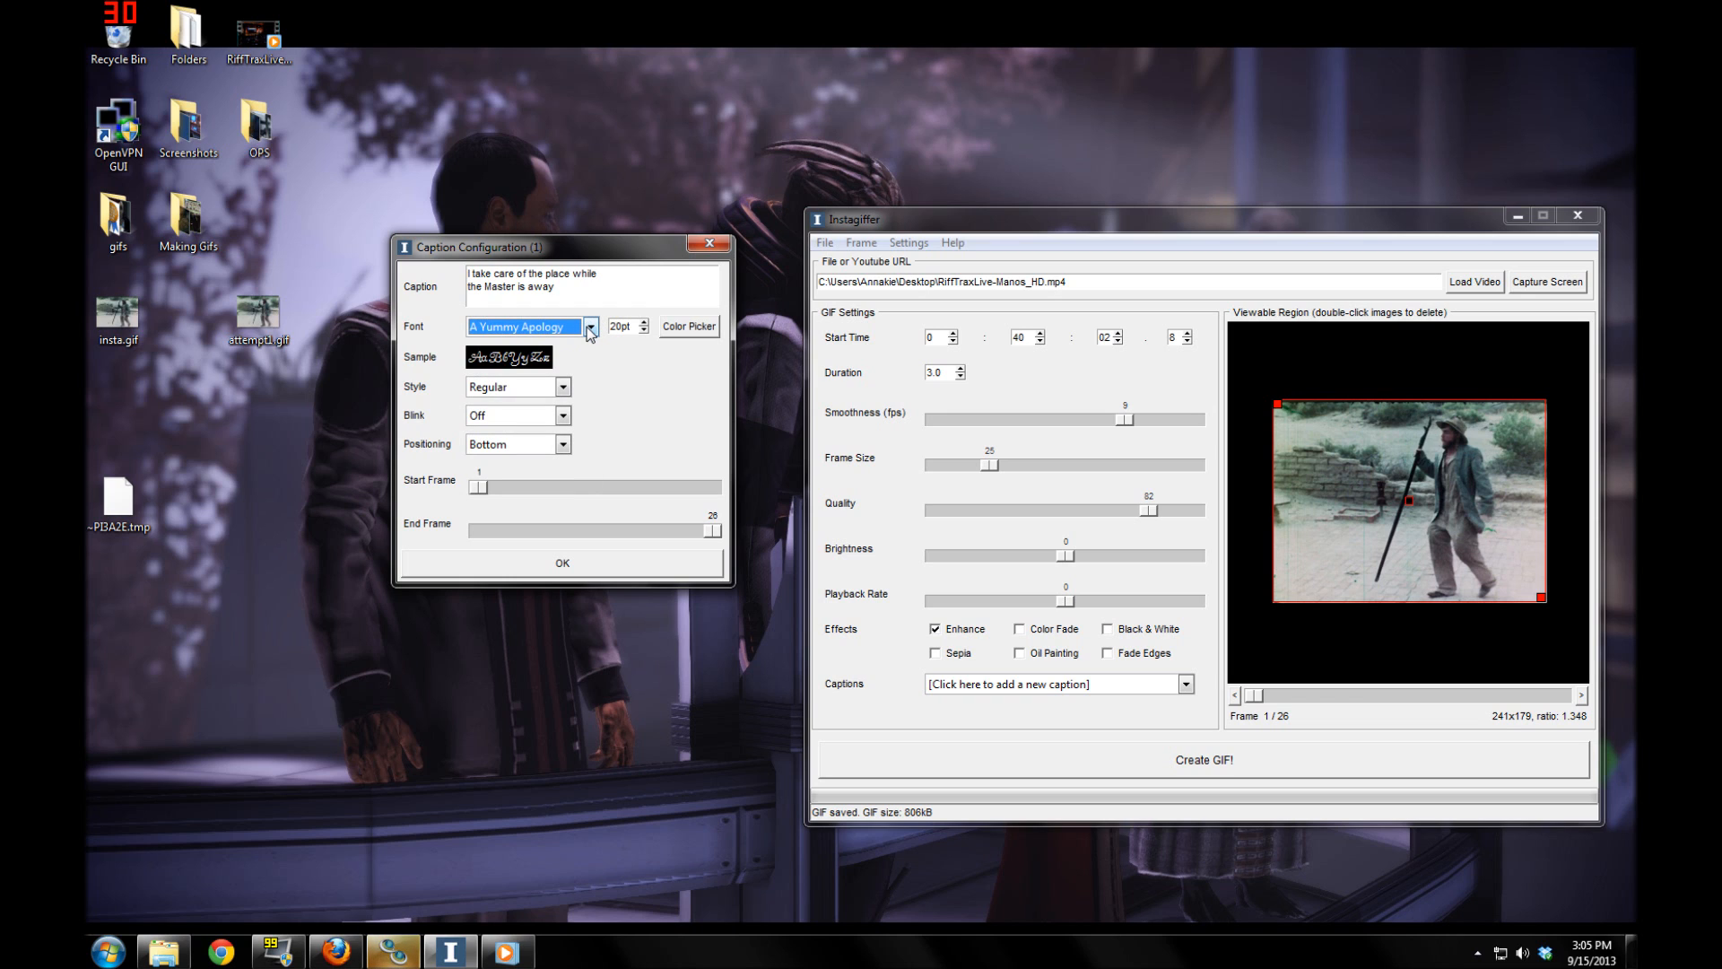
pyautogui.click(591, 326)
pyautogui.click(525, 330)
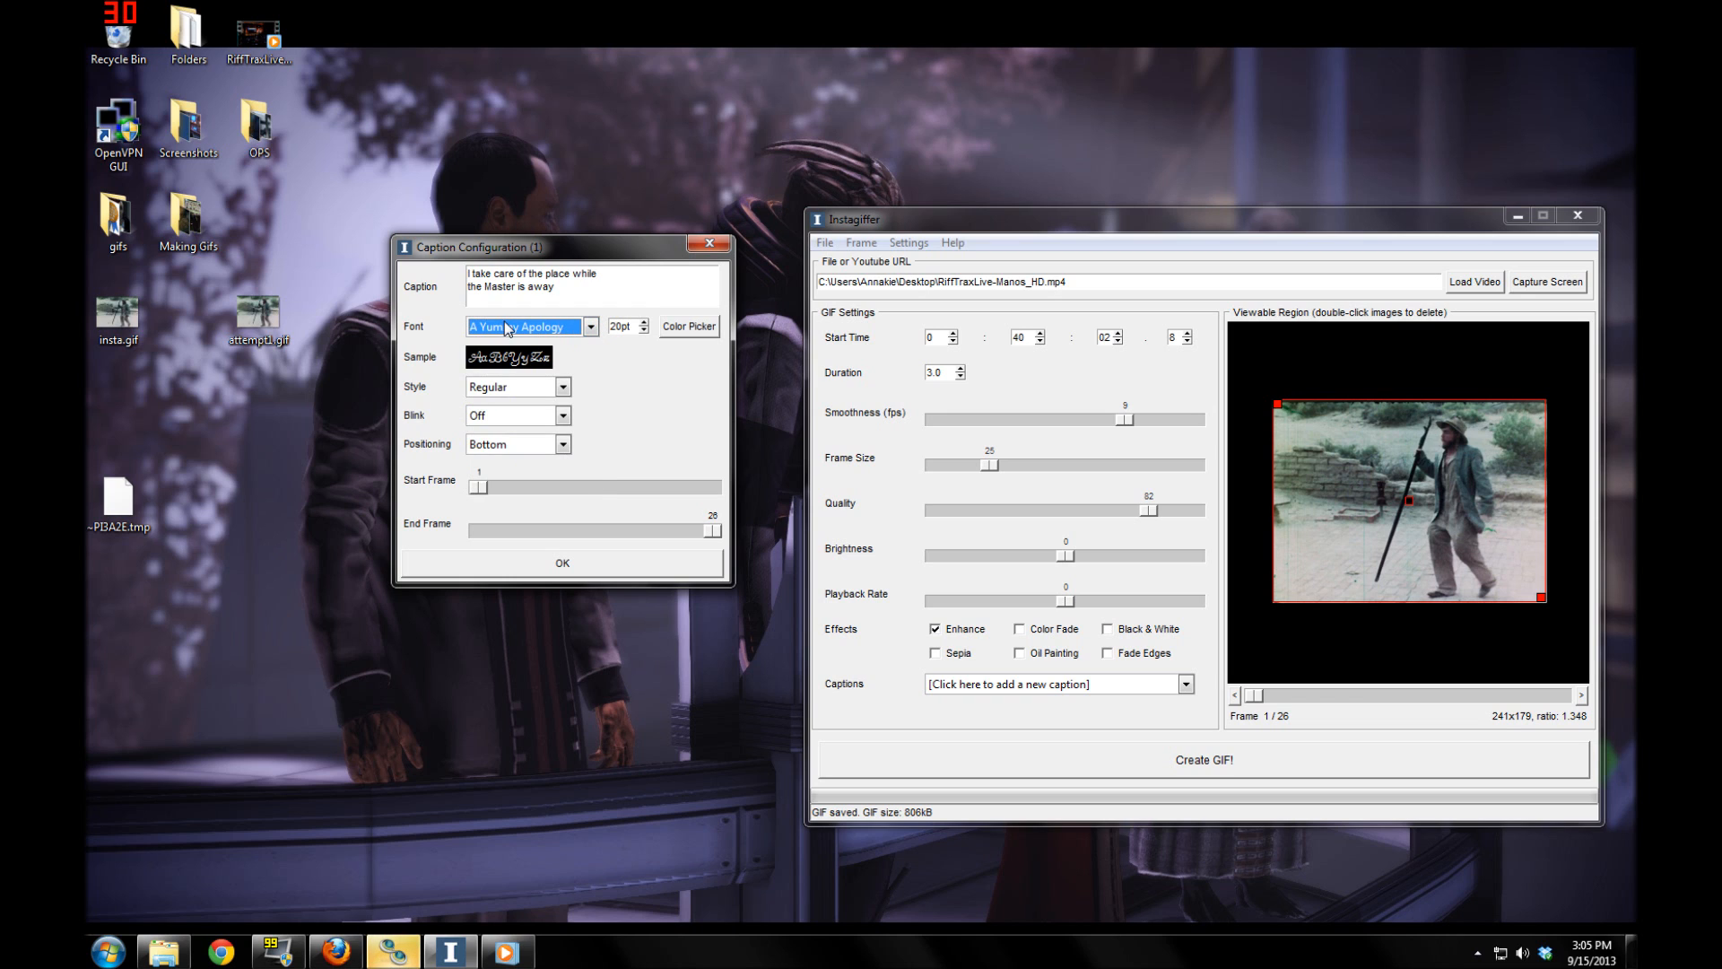
pyautogui.scroll(-2, 513, 324)
pyautogui.scroll(-4, 513, 324)
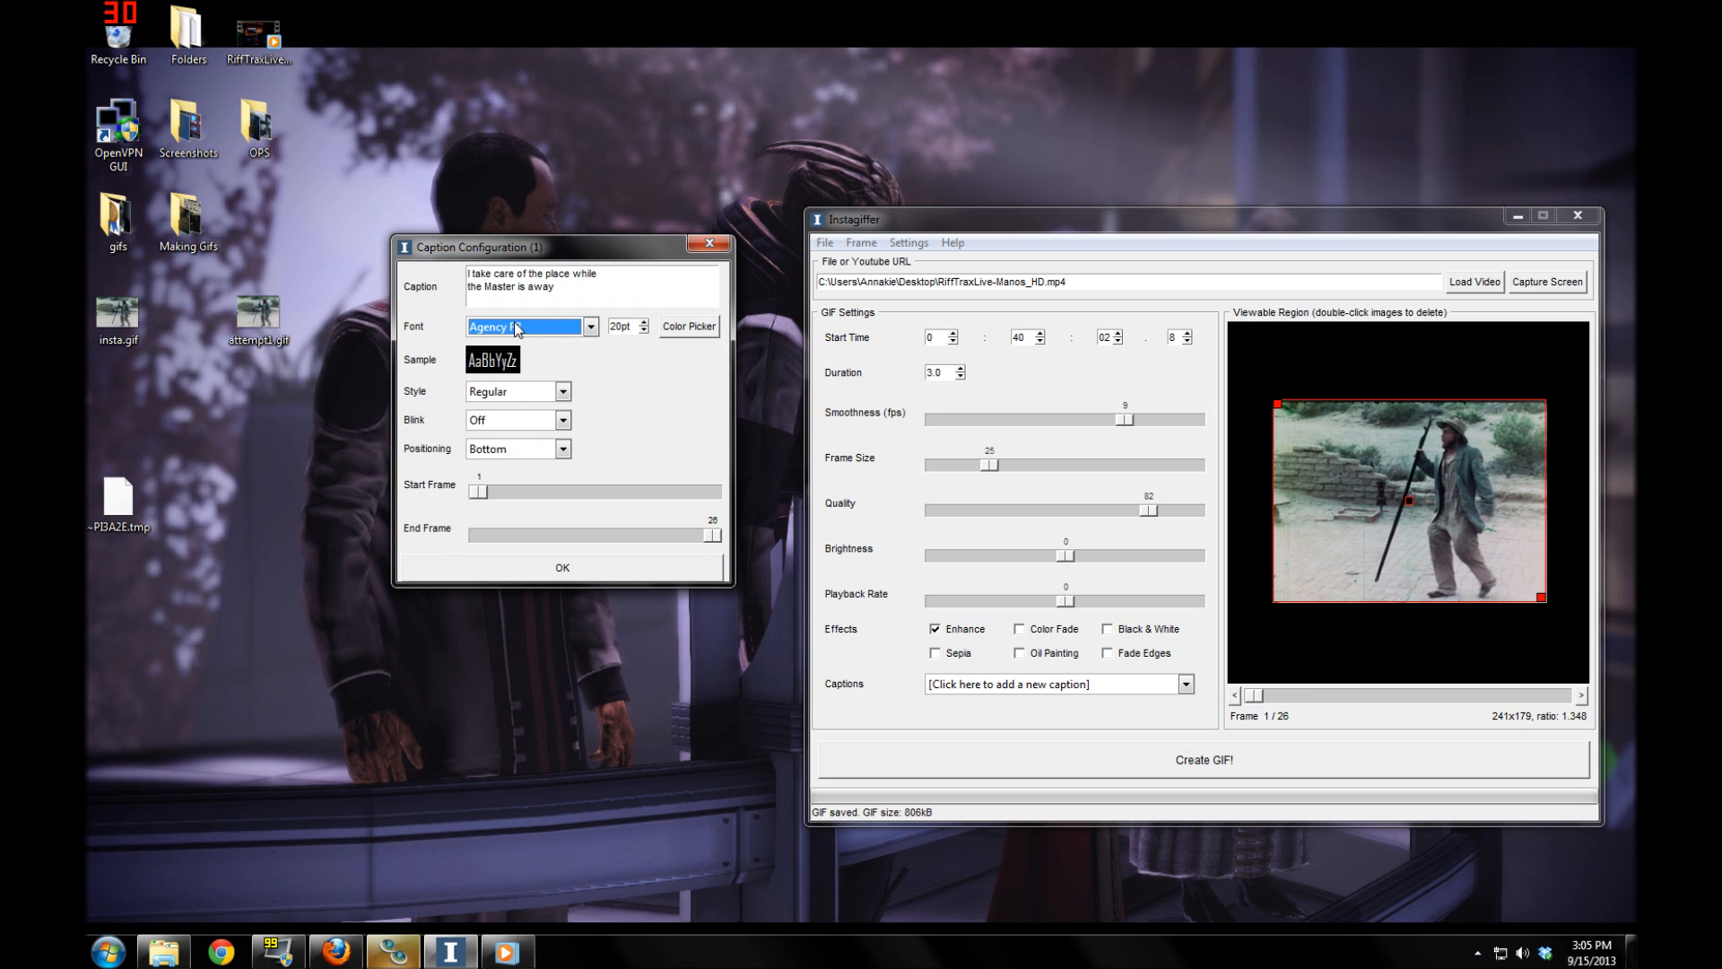
pyautogui.scroll(-4, 518, 325)
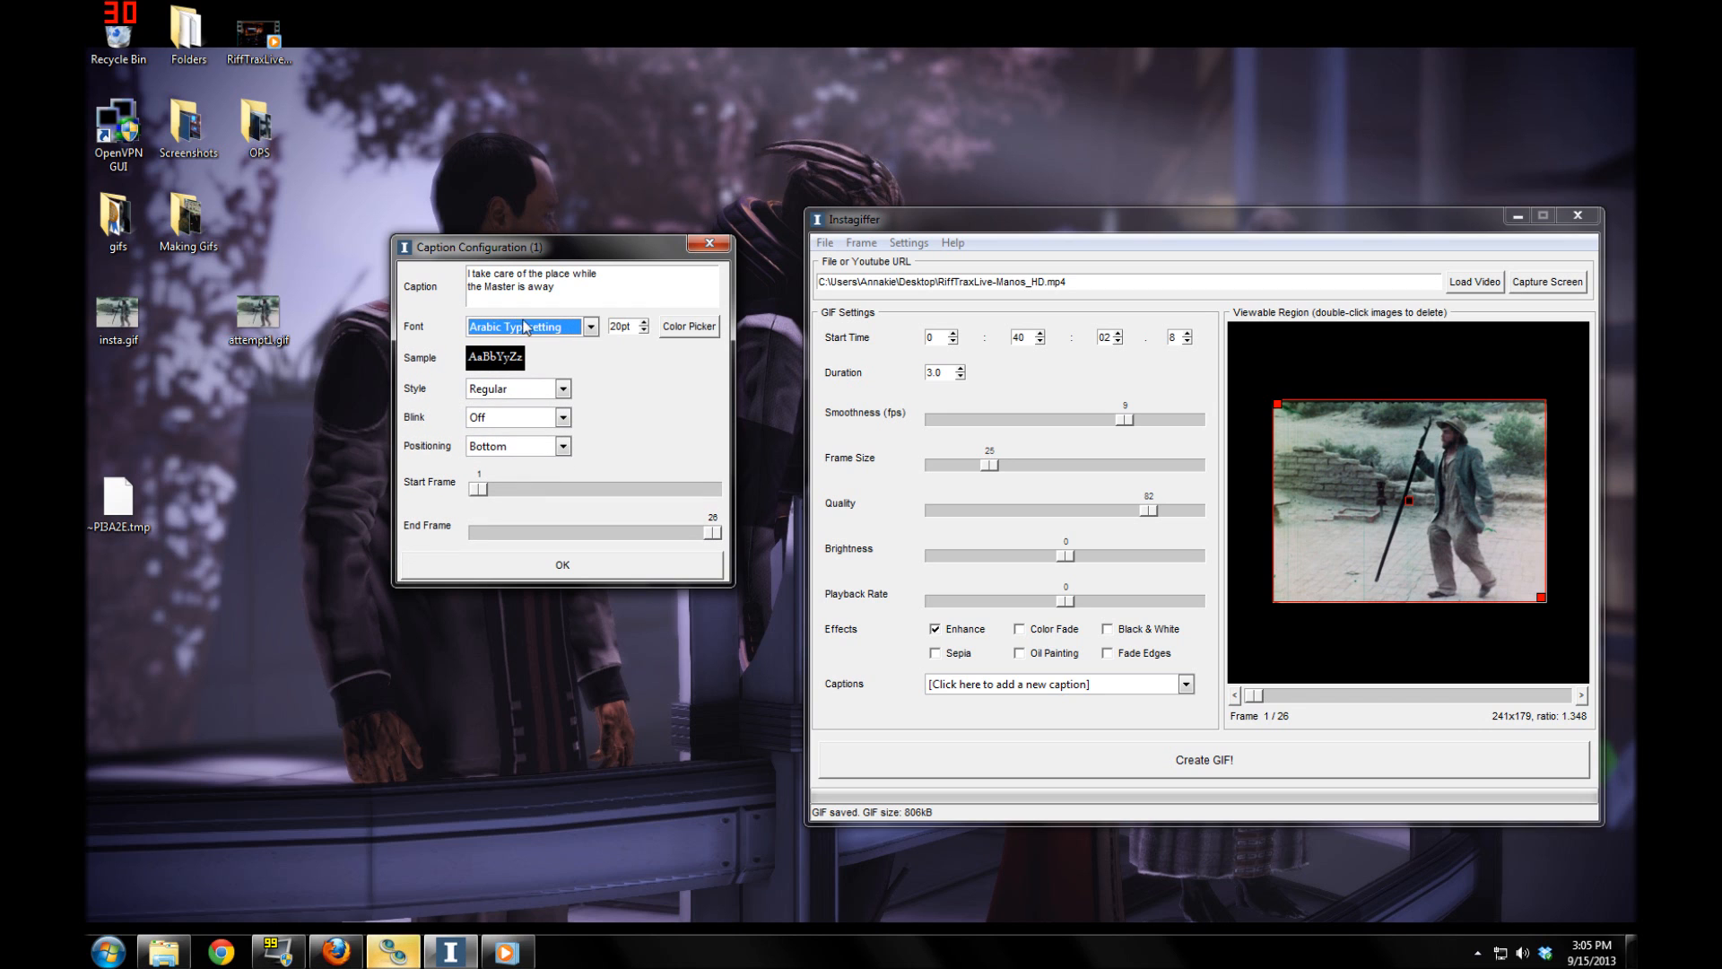
# Set the caption's font to Rough_Typewriter, passing over its italic variant
pyautogui.click(591, 327)
pyautogui.moveTo(595, 374); pyautogui.dragTo(592, 453)
pyautogui.scroll(3, 575, 451)
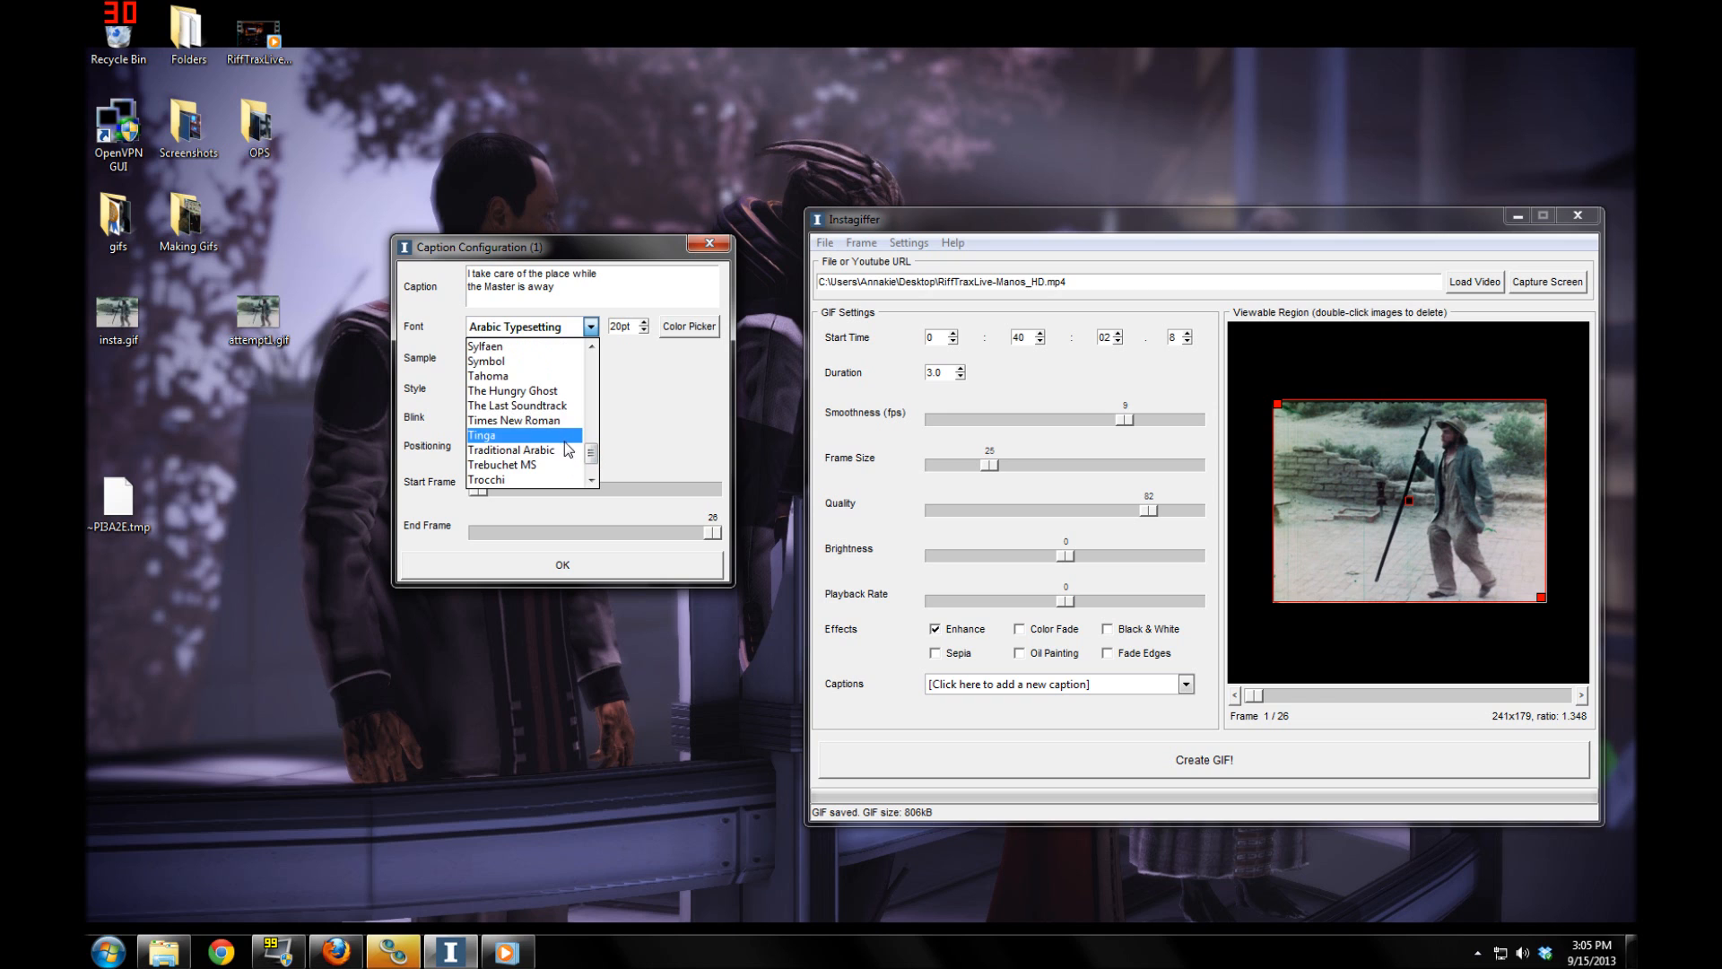
pyautogui.scroll(-3, 529, 431)
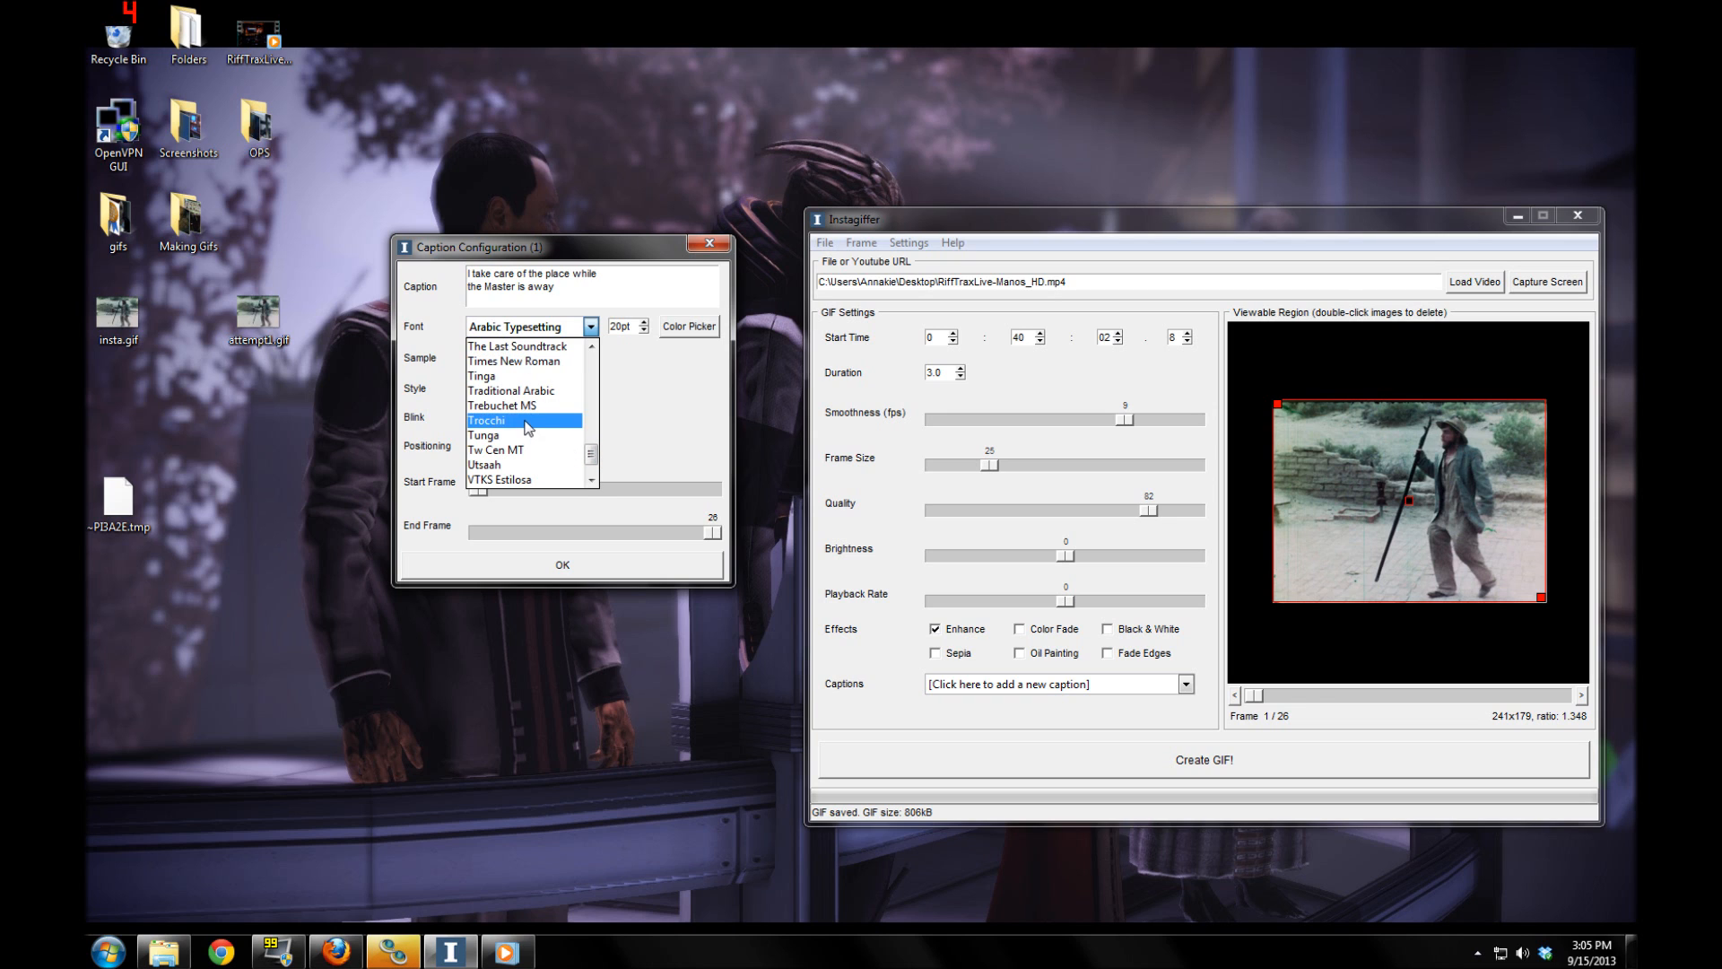
pyautogui.scroll(3, 526, 423)
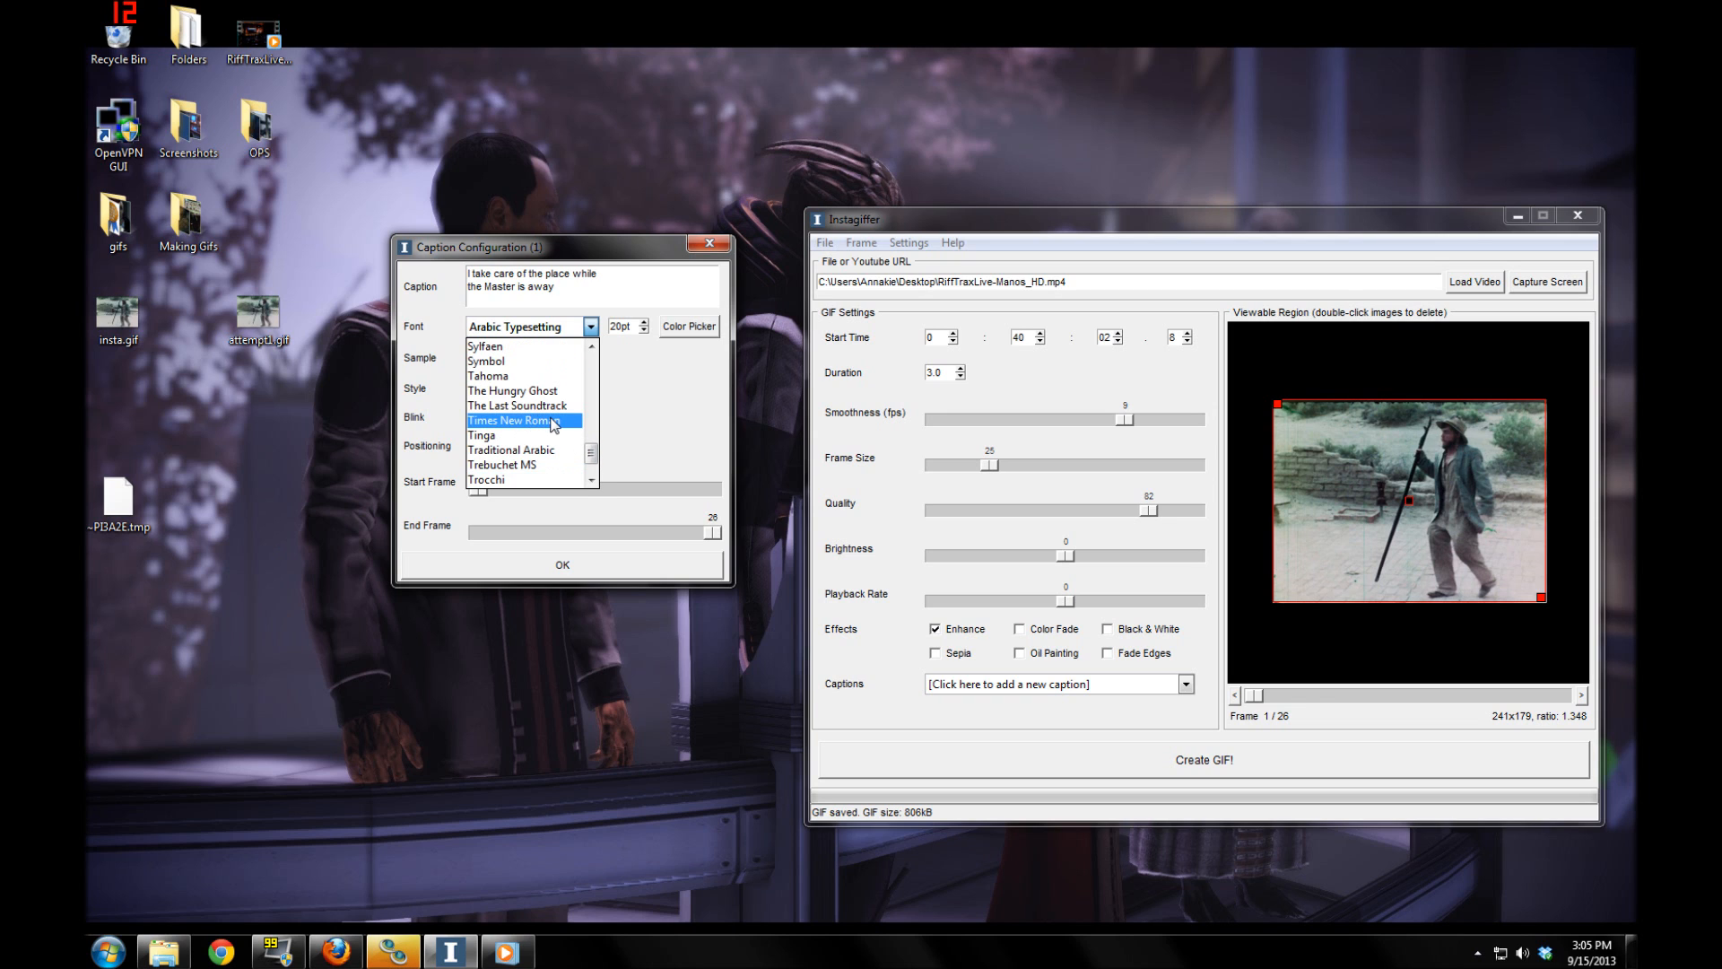
pyautogui.scroll(9, 547, 412)
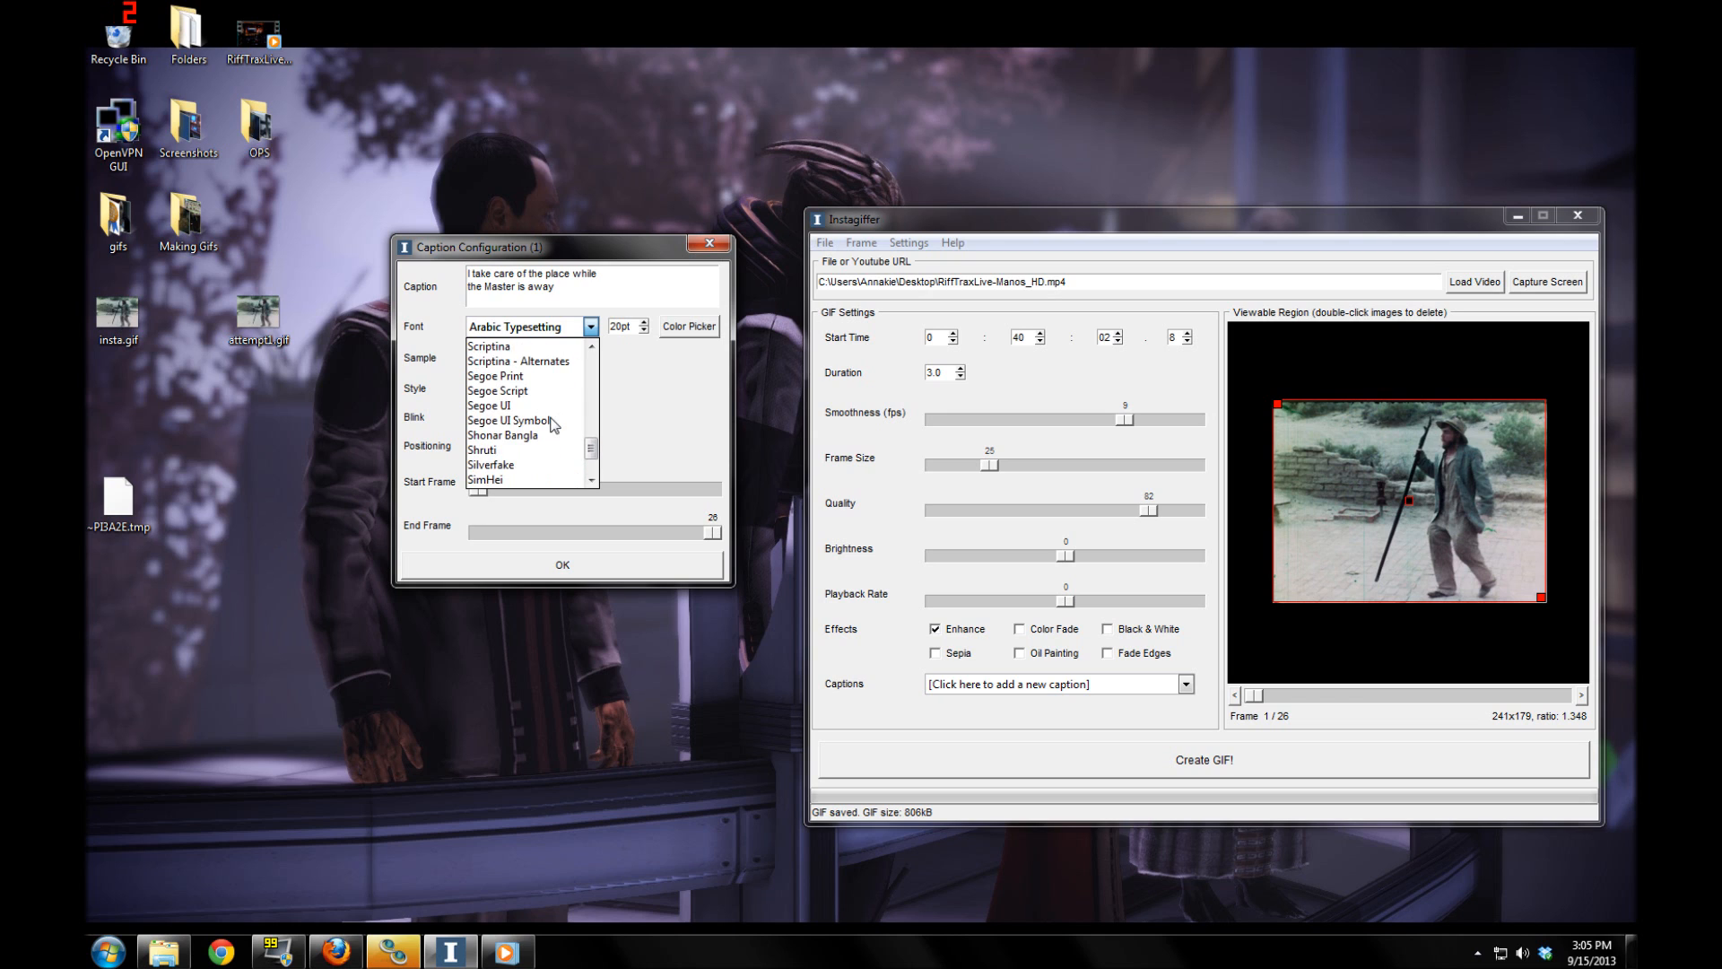
pyautogui.scroll(1, 541, 391)
pyautogui.click(541, 360)
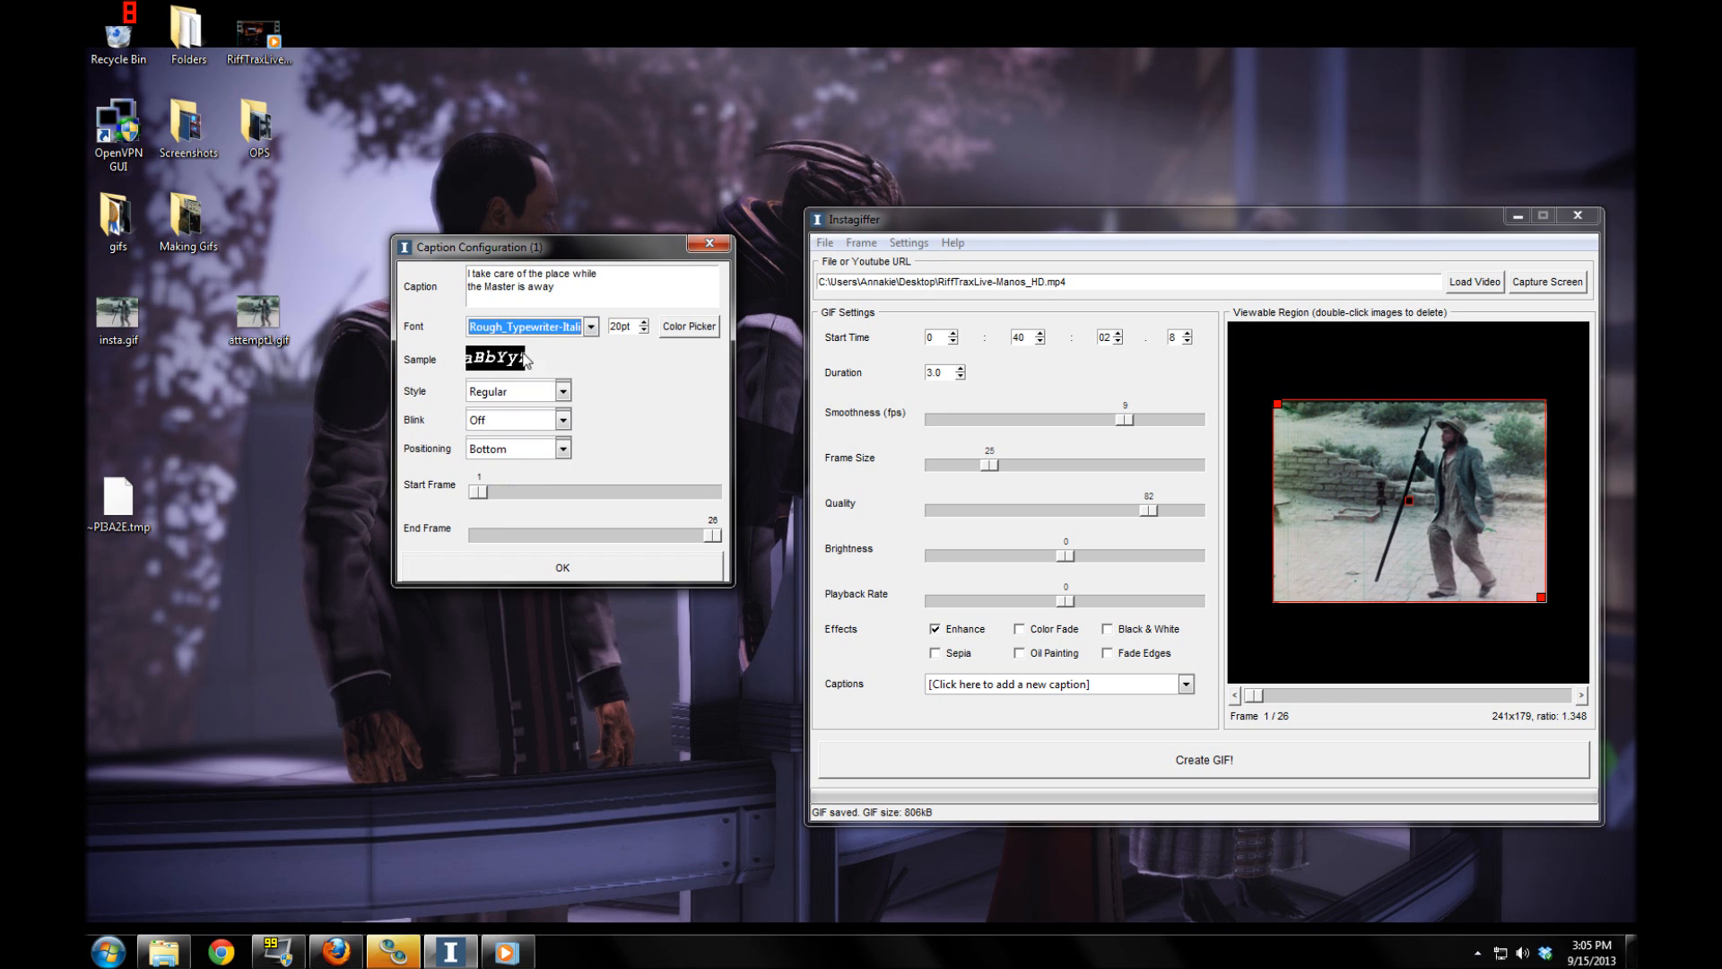
pyautogui.scroll(2, 552, 351)
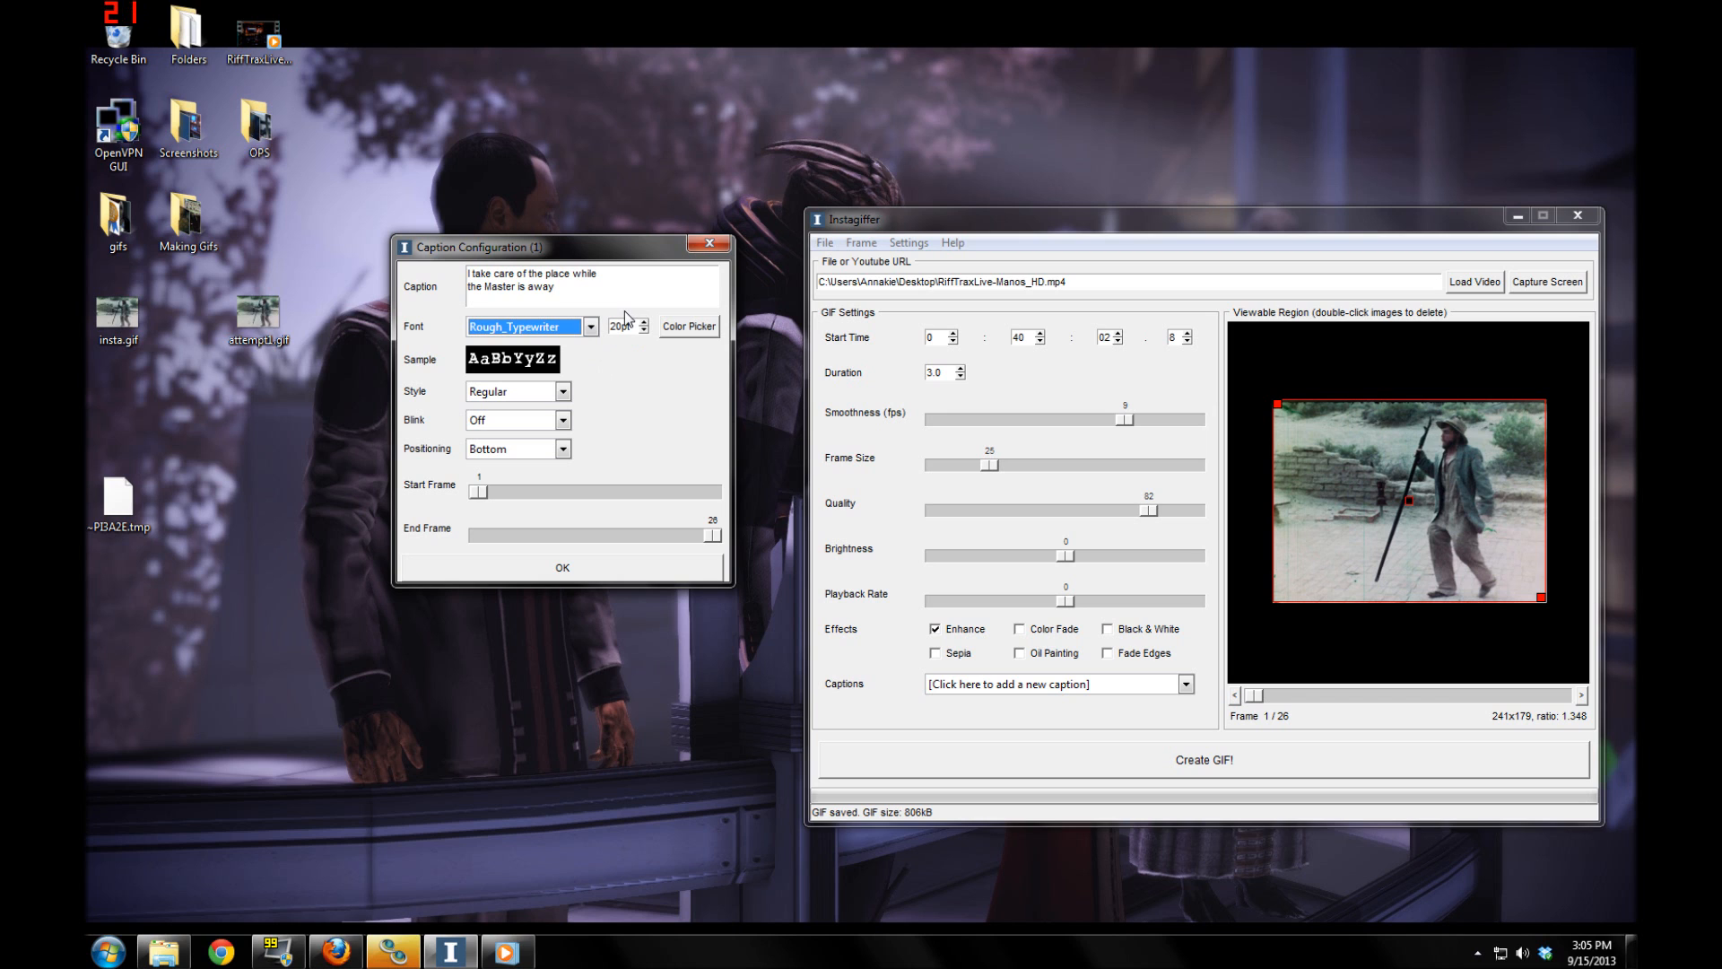
# Set the caption's text color to light yellow
pyautogui.click(681, 326)
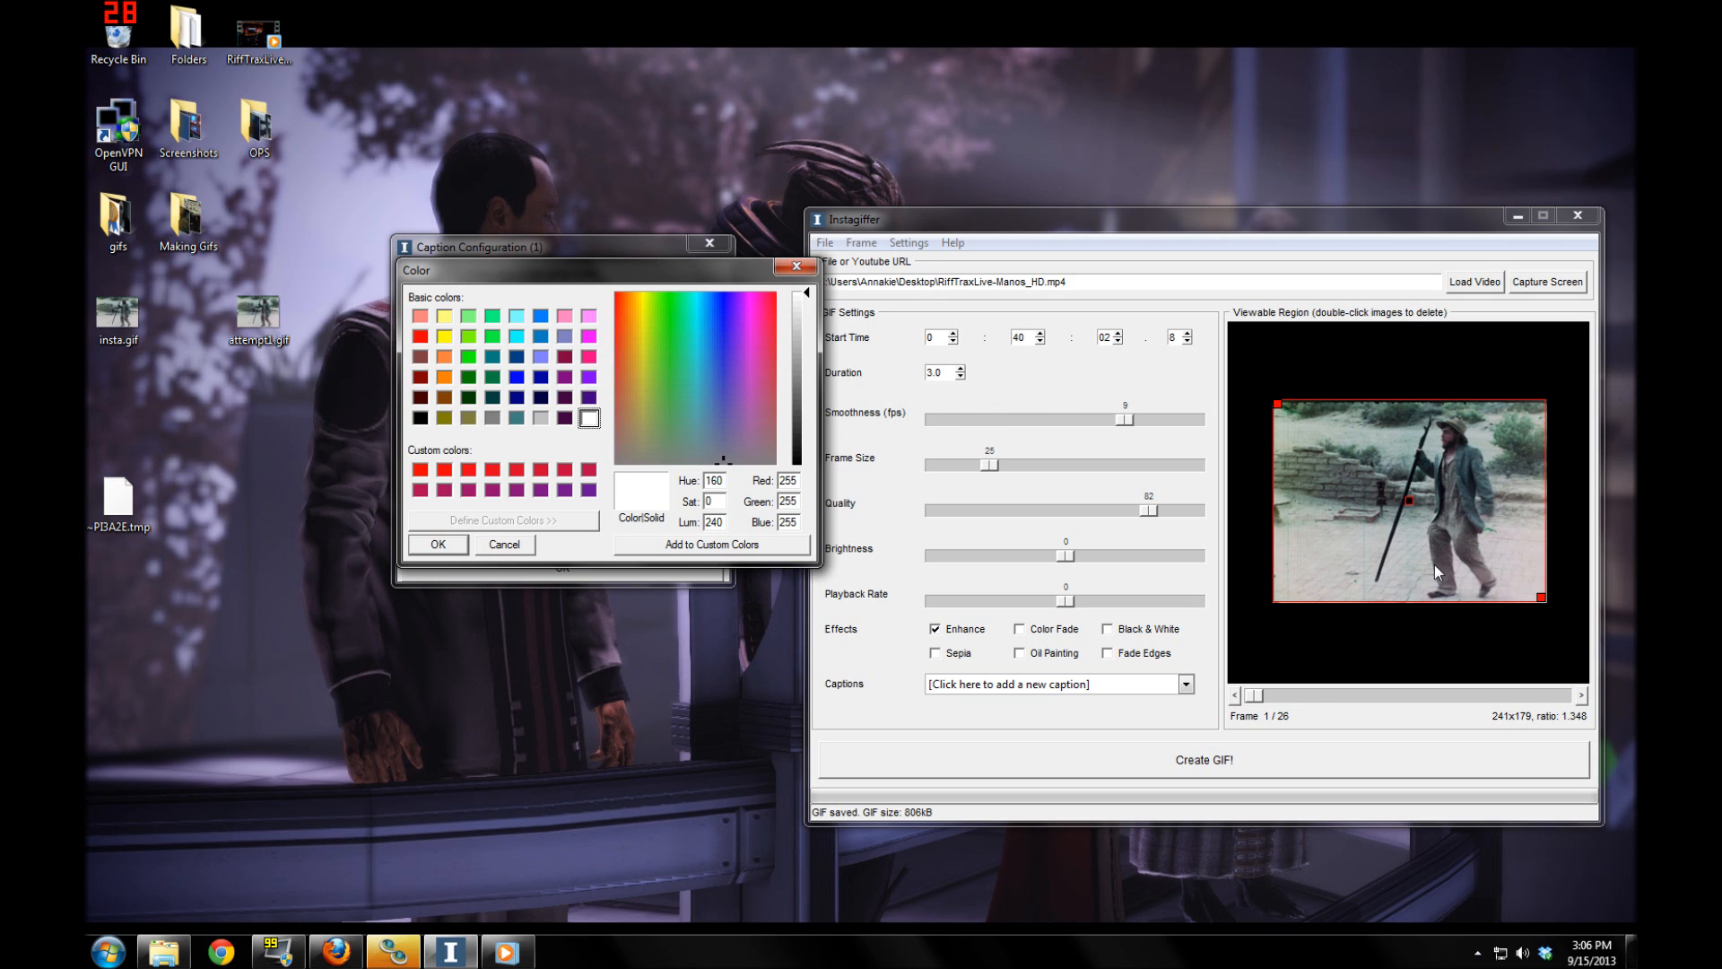
pyautogui.click(445, 317)
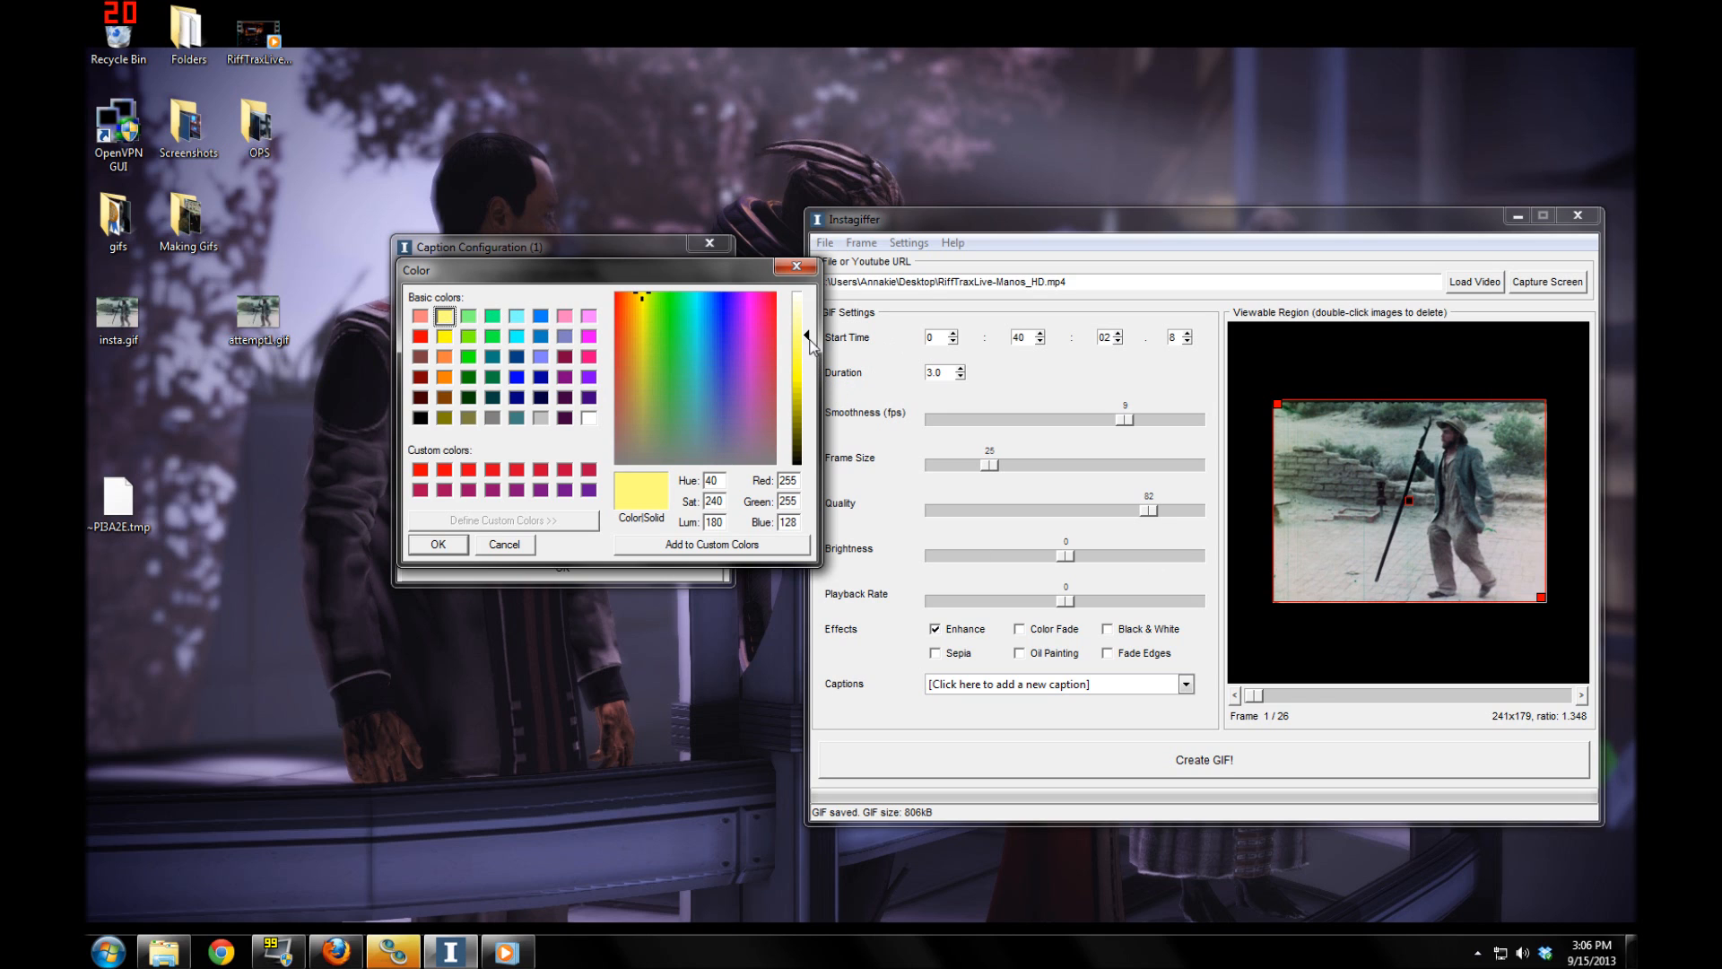
pyautogui.moveTo(811, 338)
pyautogui.mouseDown()
pyautogui.moveTo(807, 324)
pyautogui.moveTo(807, 449)
pyautogui.moveTo(810, 334)
pyautogui.mouseUp()
pyautogui.click(439, 545)
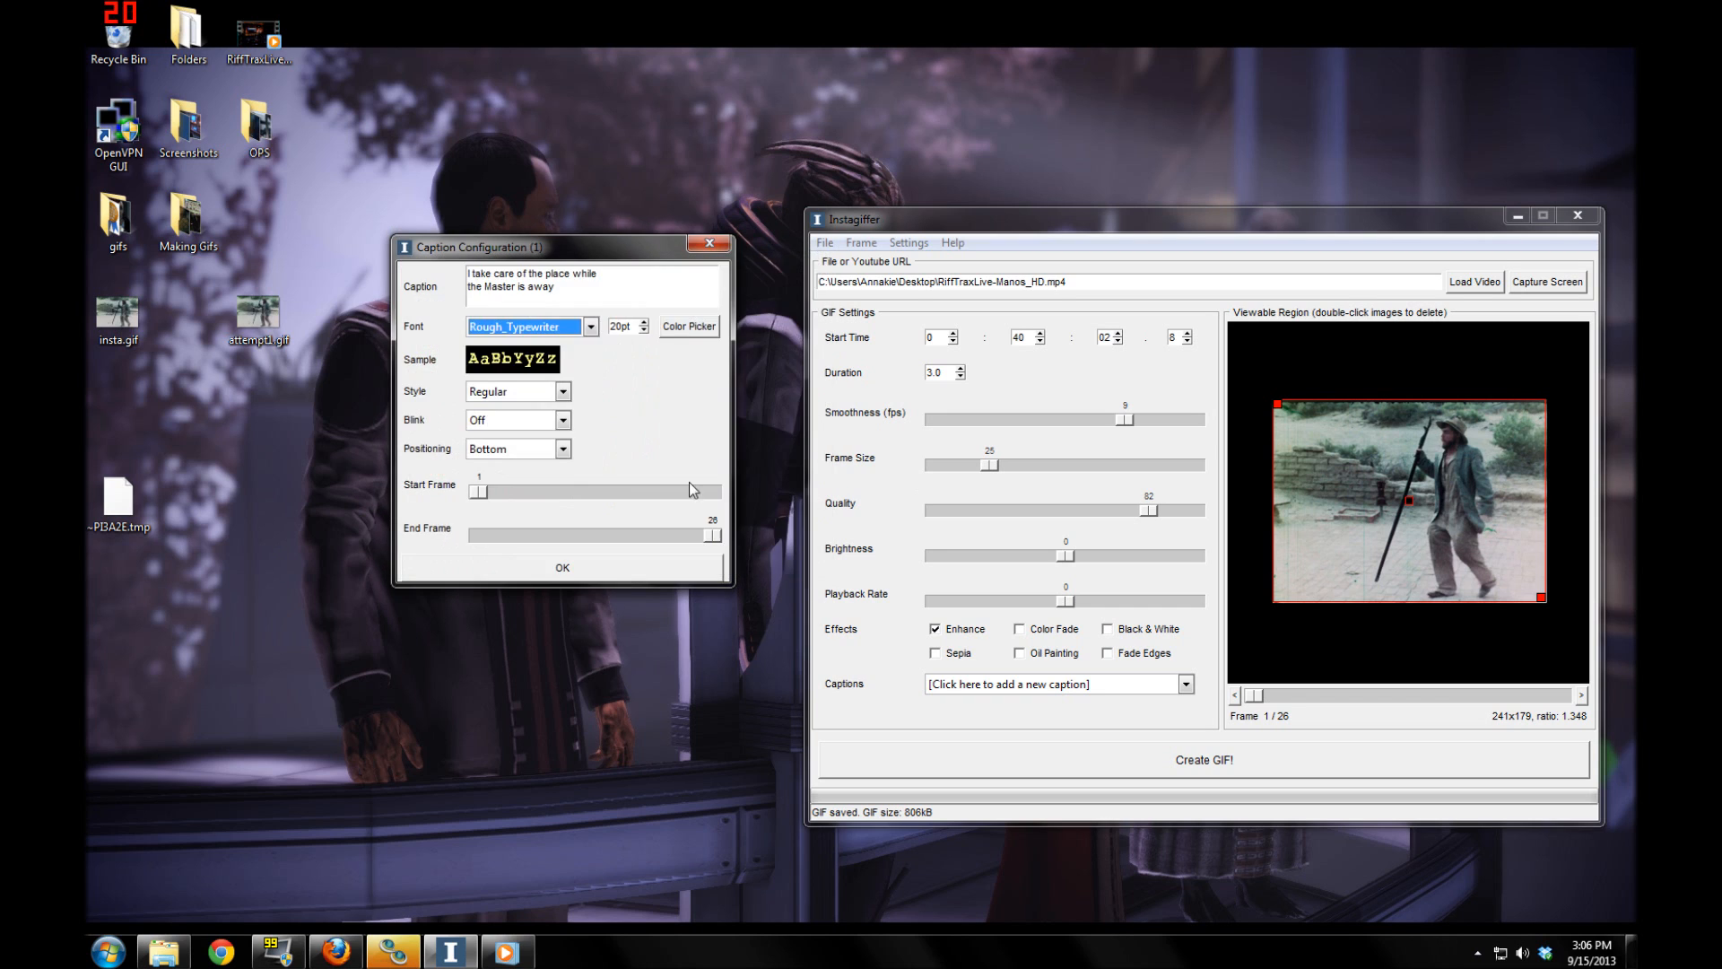
# Review the caption's style, blink and positioning options, keeping Regular, Off and Bottom
pyautogui.click(563, 393)
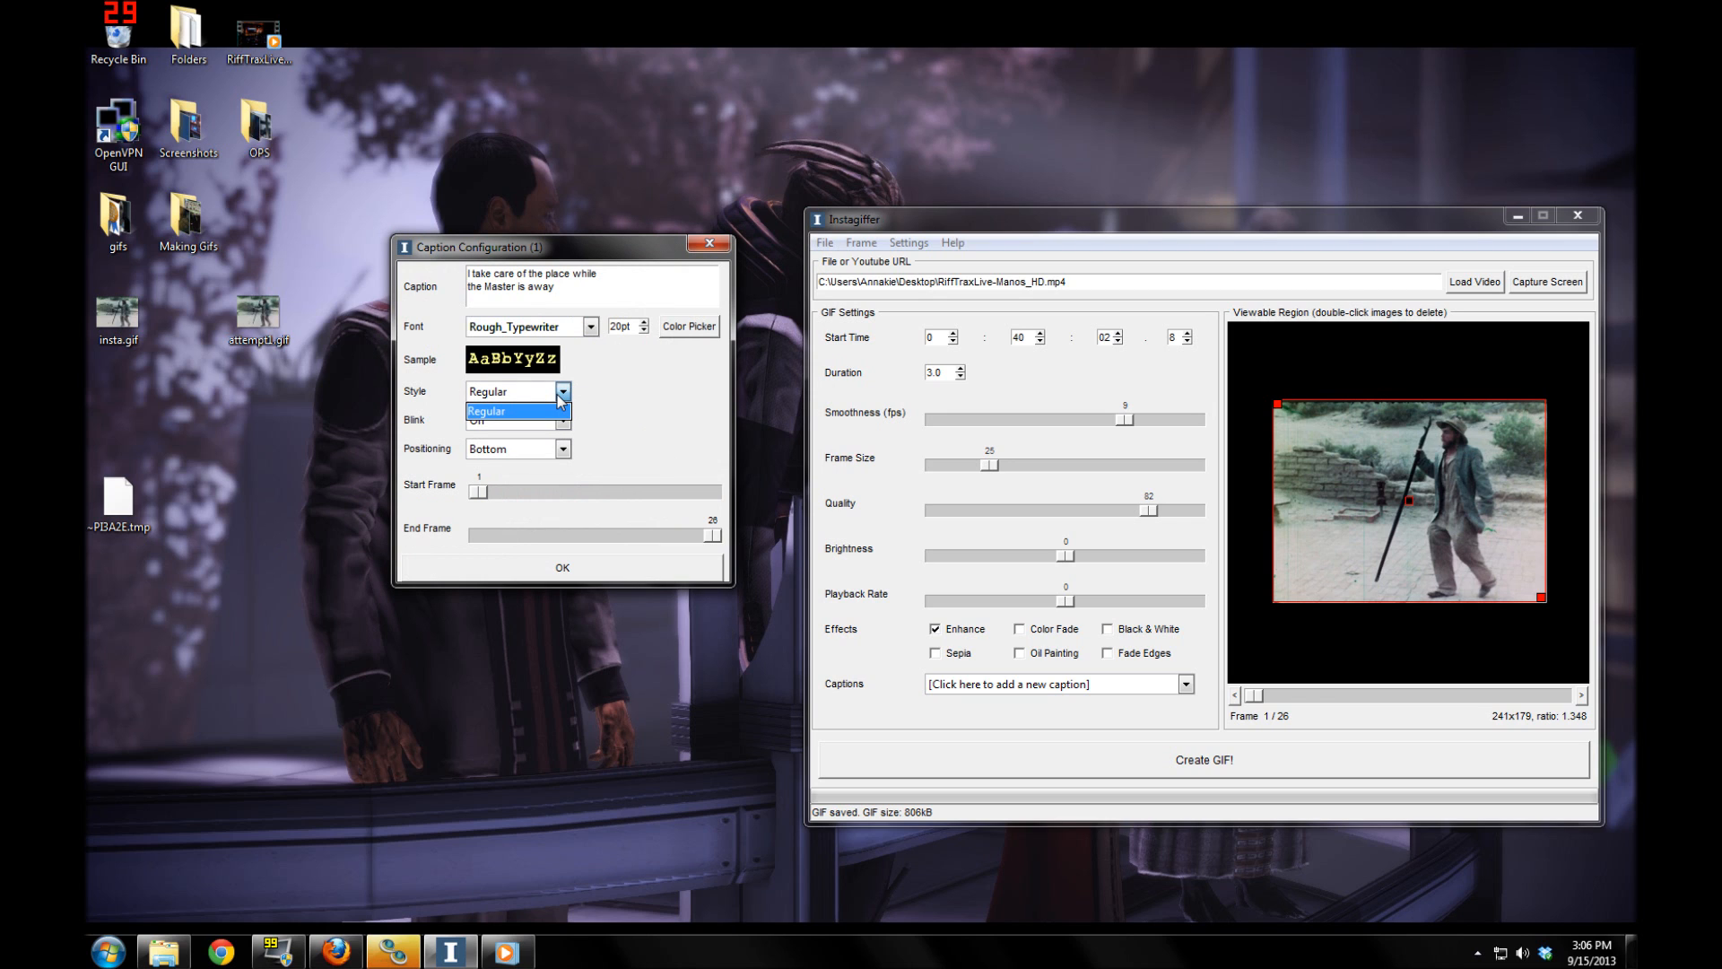
pyautogui.click(557, 395)
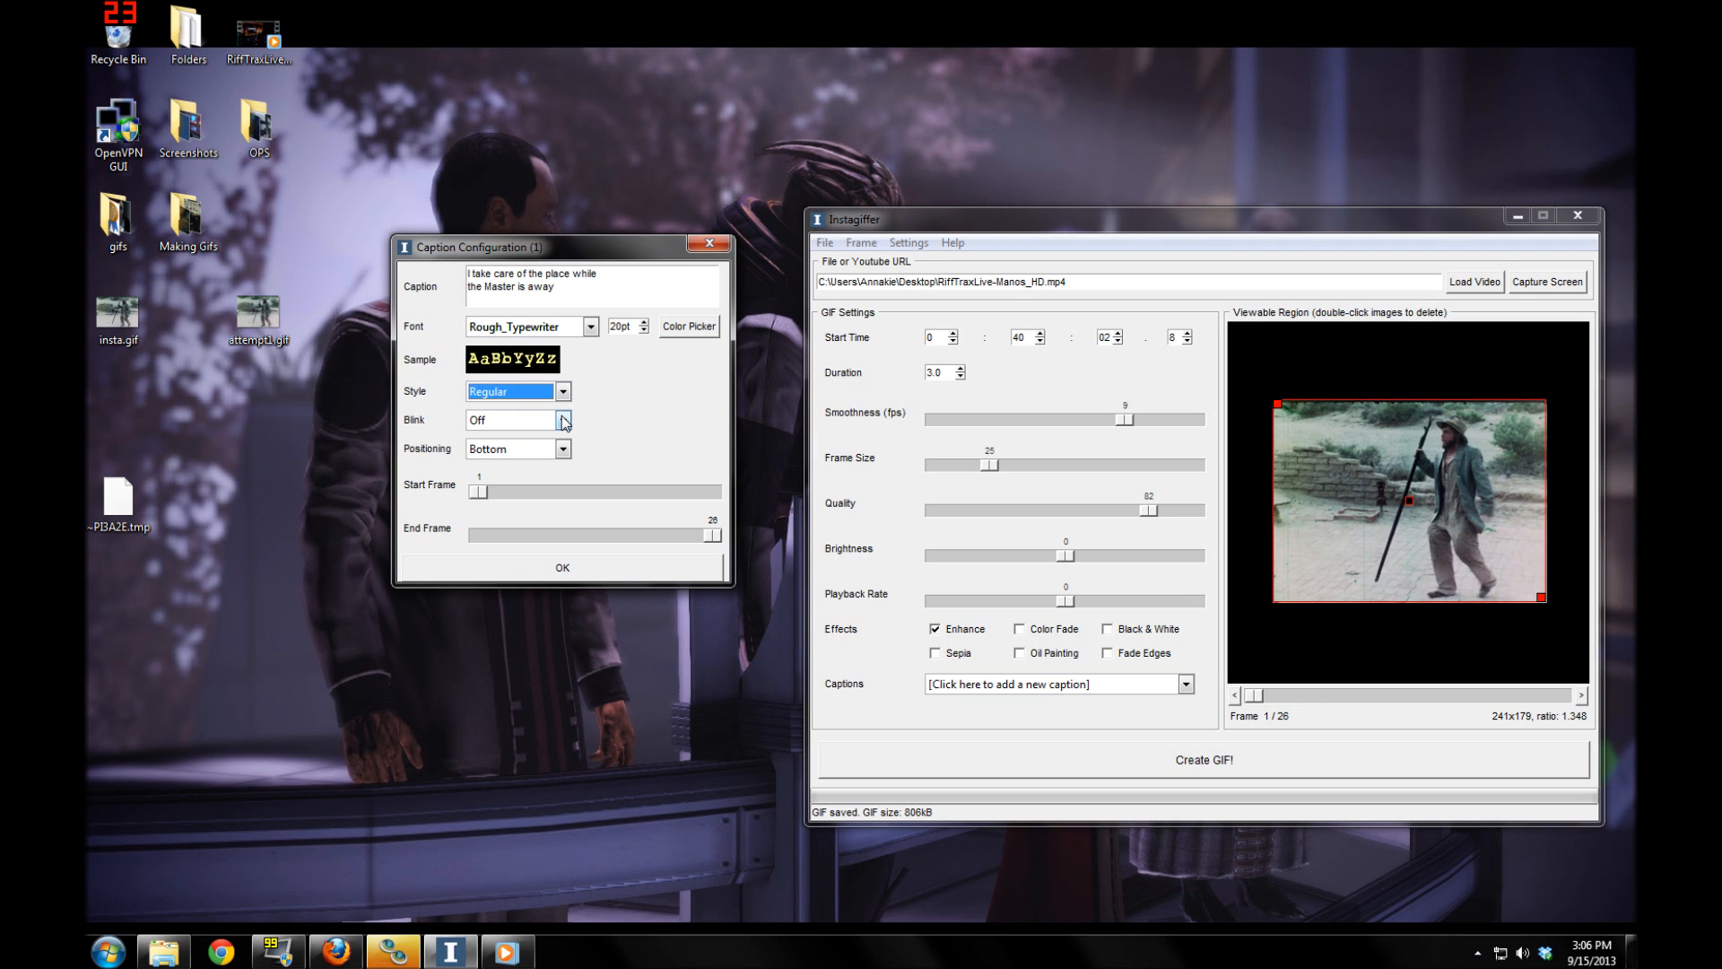
pyautogui.click(564, 420)
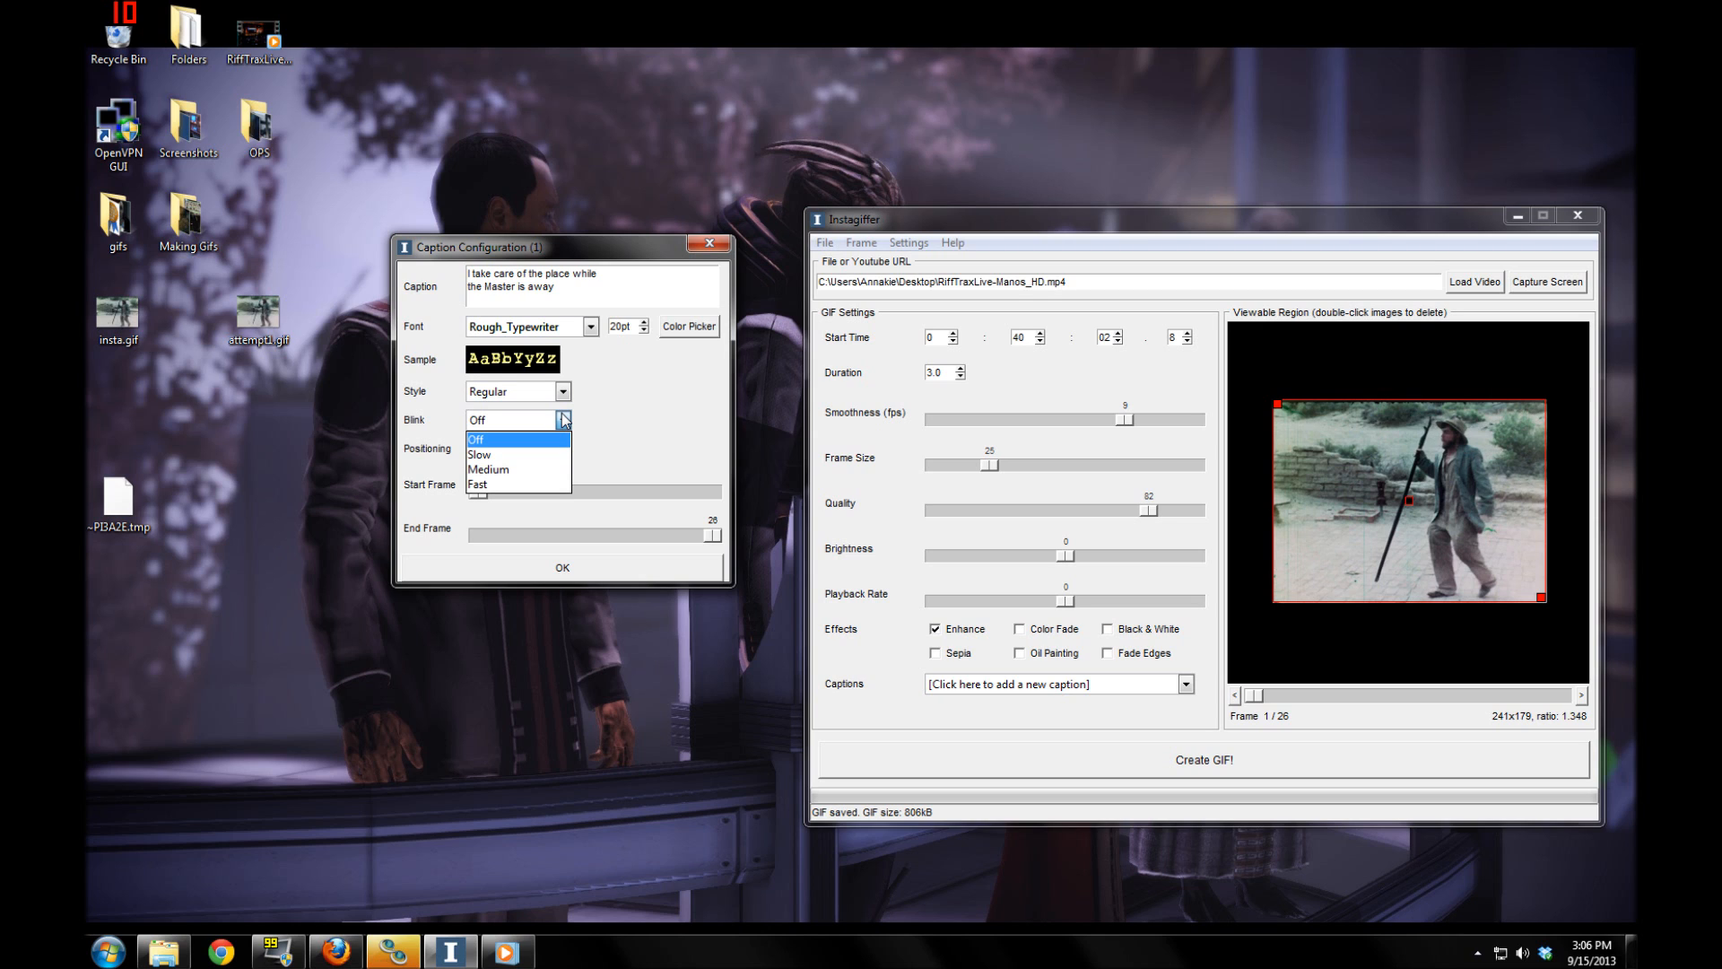
pyautogui.click(564, 419)
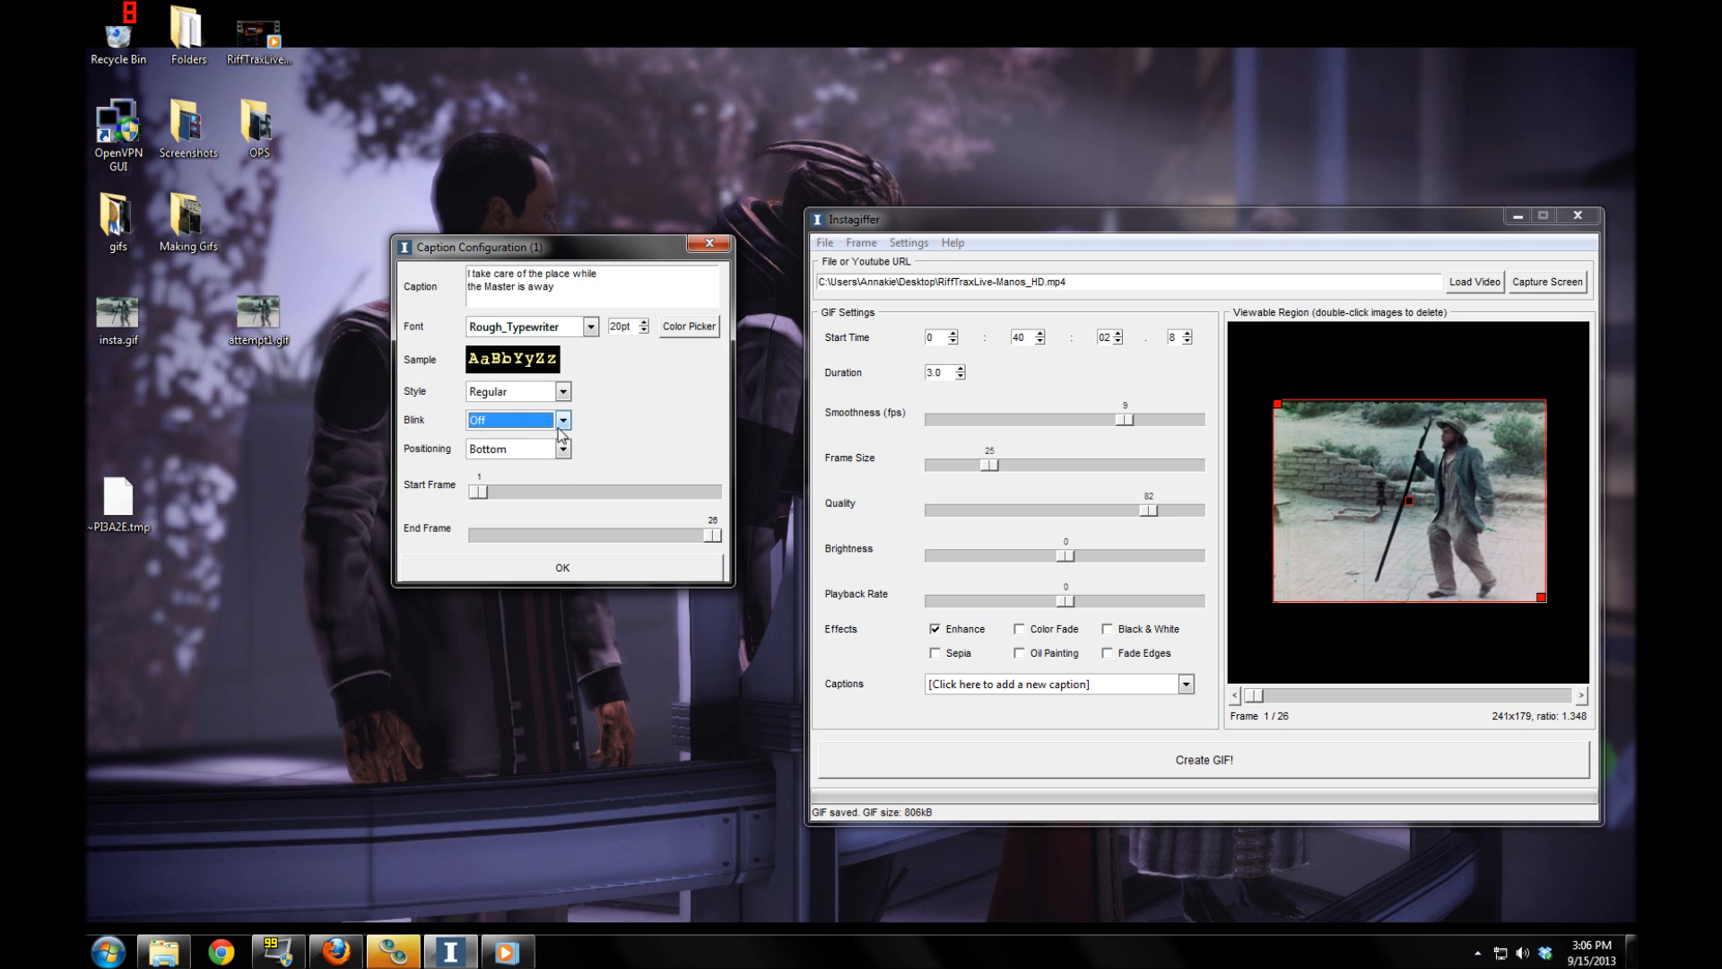
pyautogui.click(535, 445)
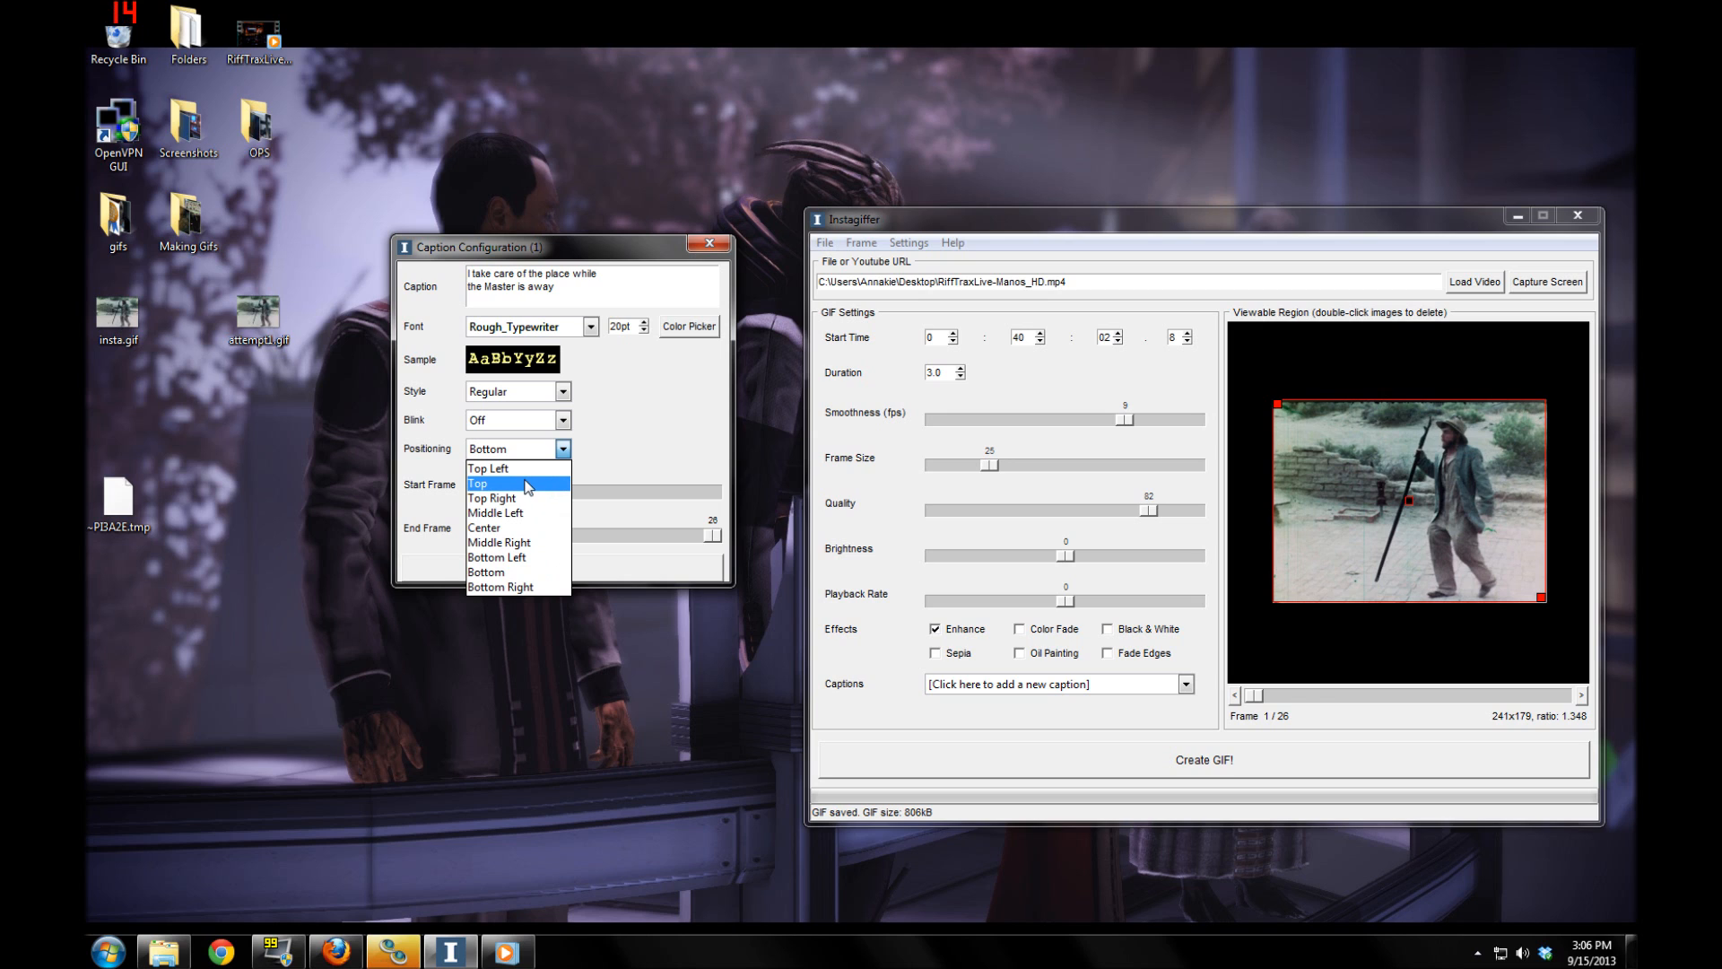
pyautogui.click(520, 572)
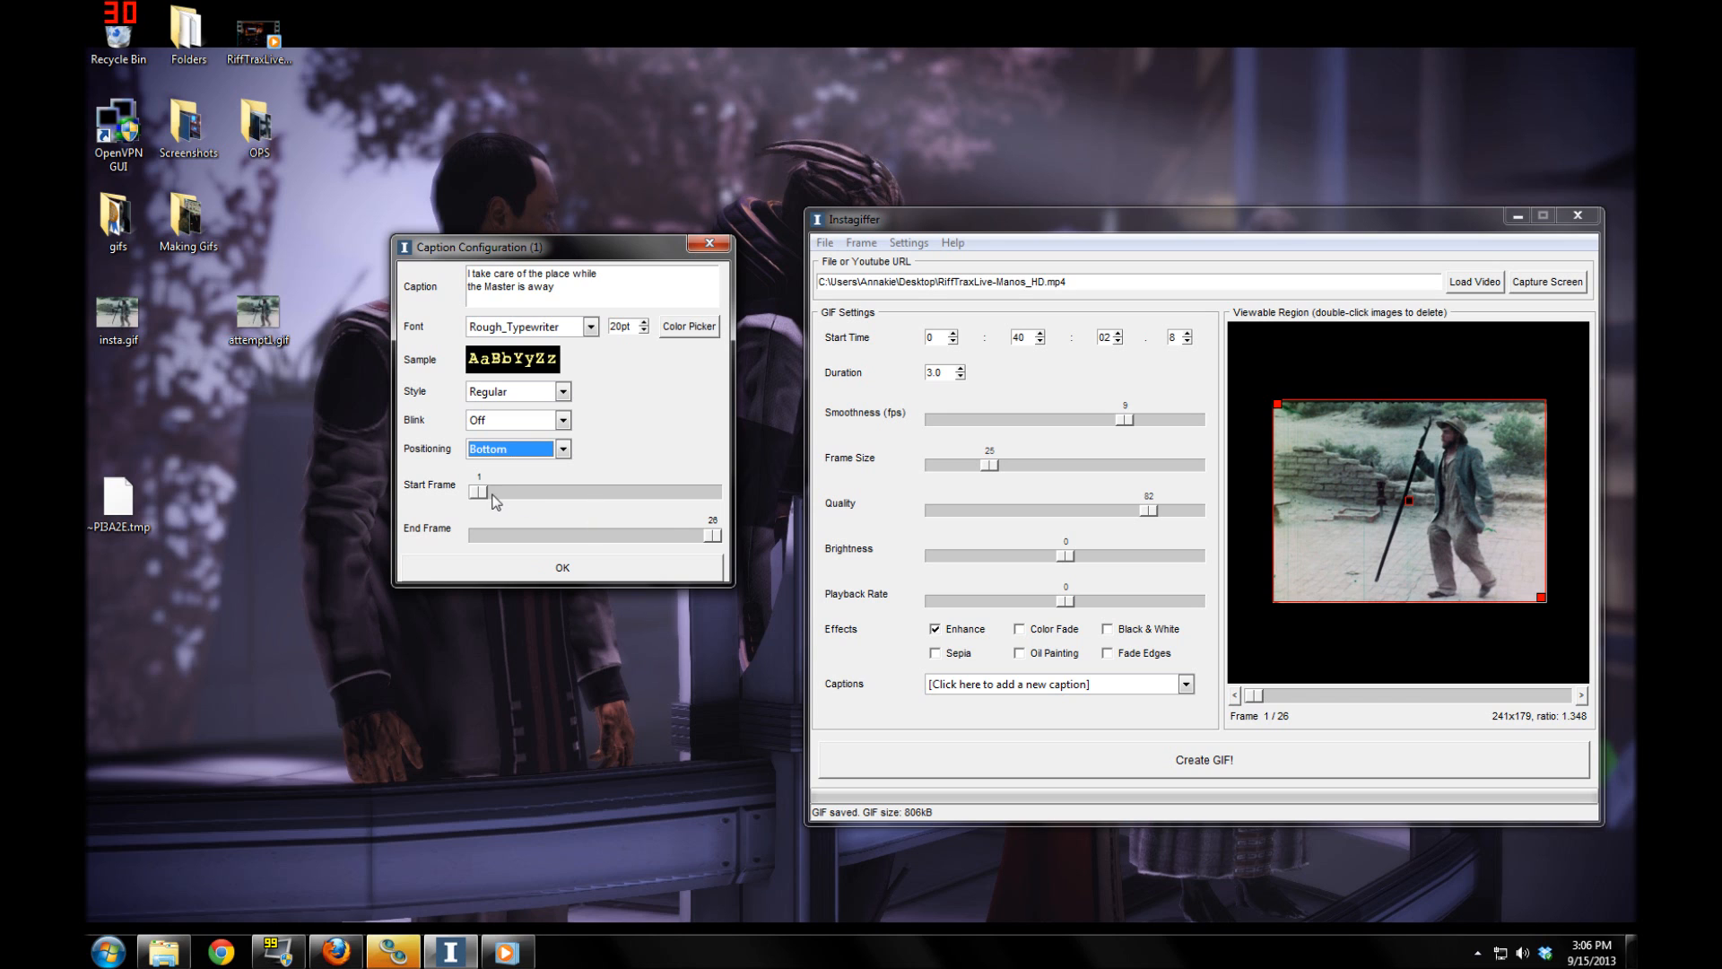
# Try out the caption's start and end frame range, set it back to frames 1 through 26, and apply the caption
pyautogui.moveTo(506, 495); pyautogui.dragTo(553, 497)
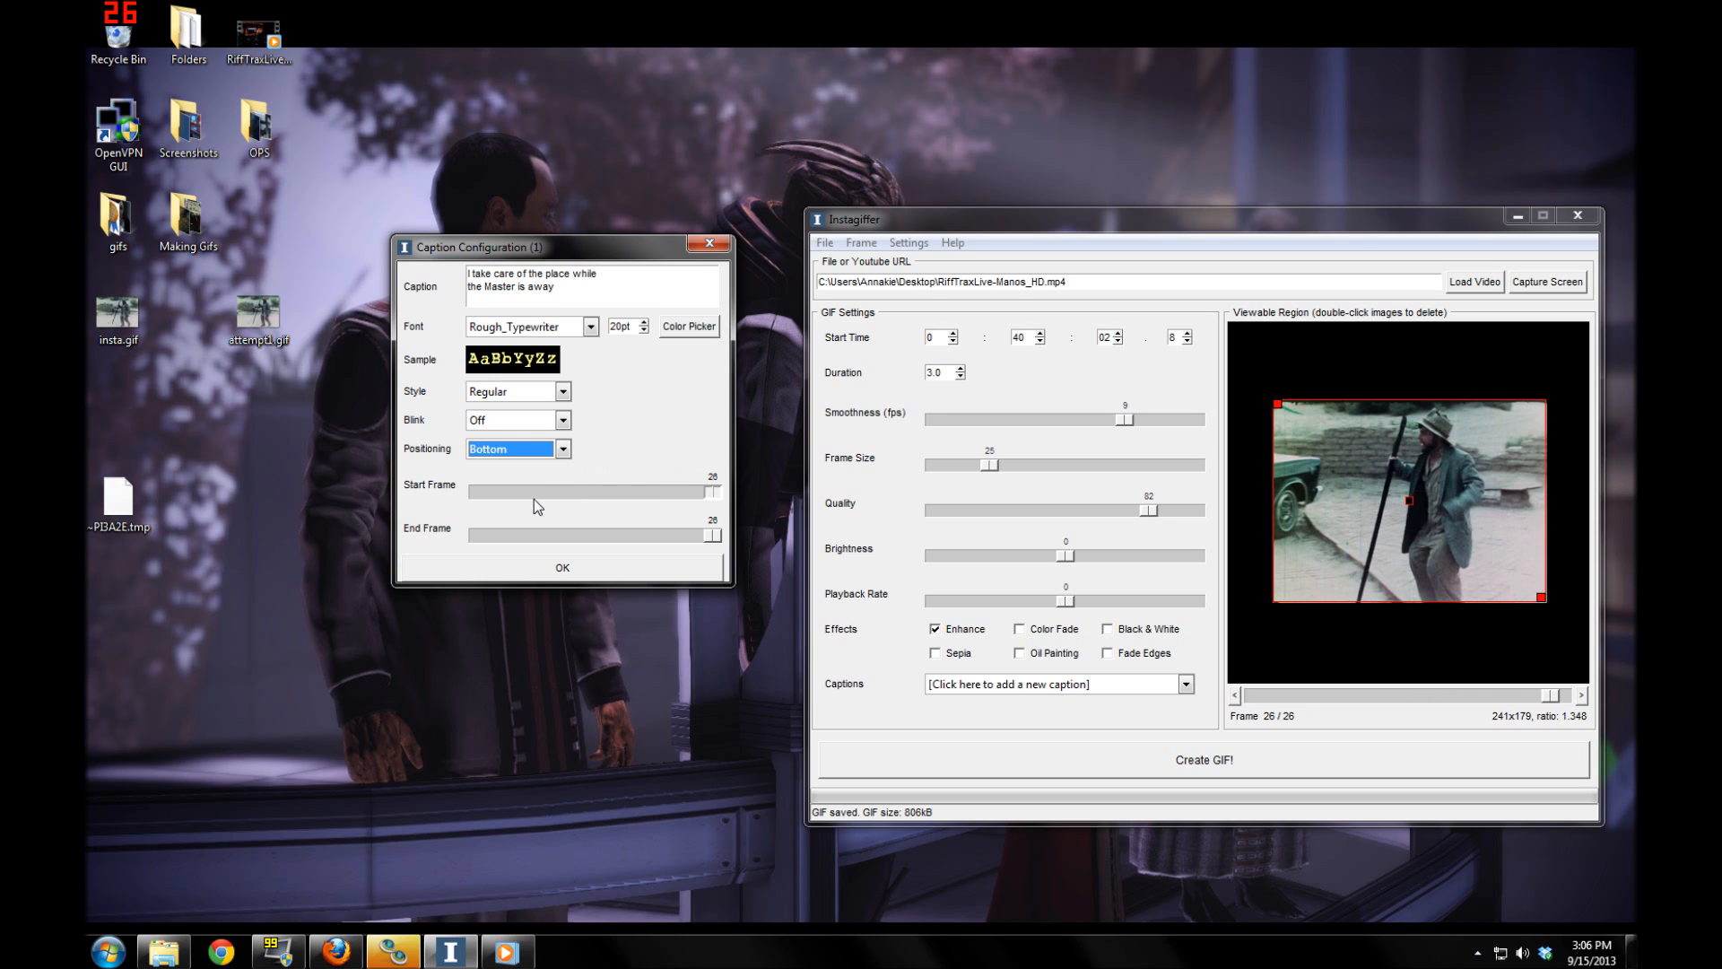
pyautogui.moveTo(449, 497); pyautogui.dragTo(438, 500)
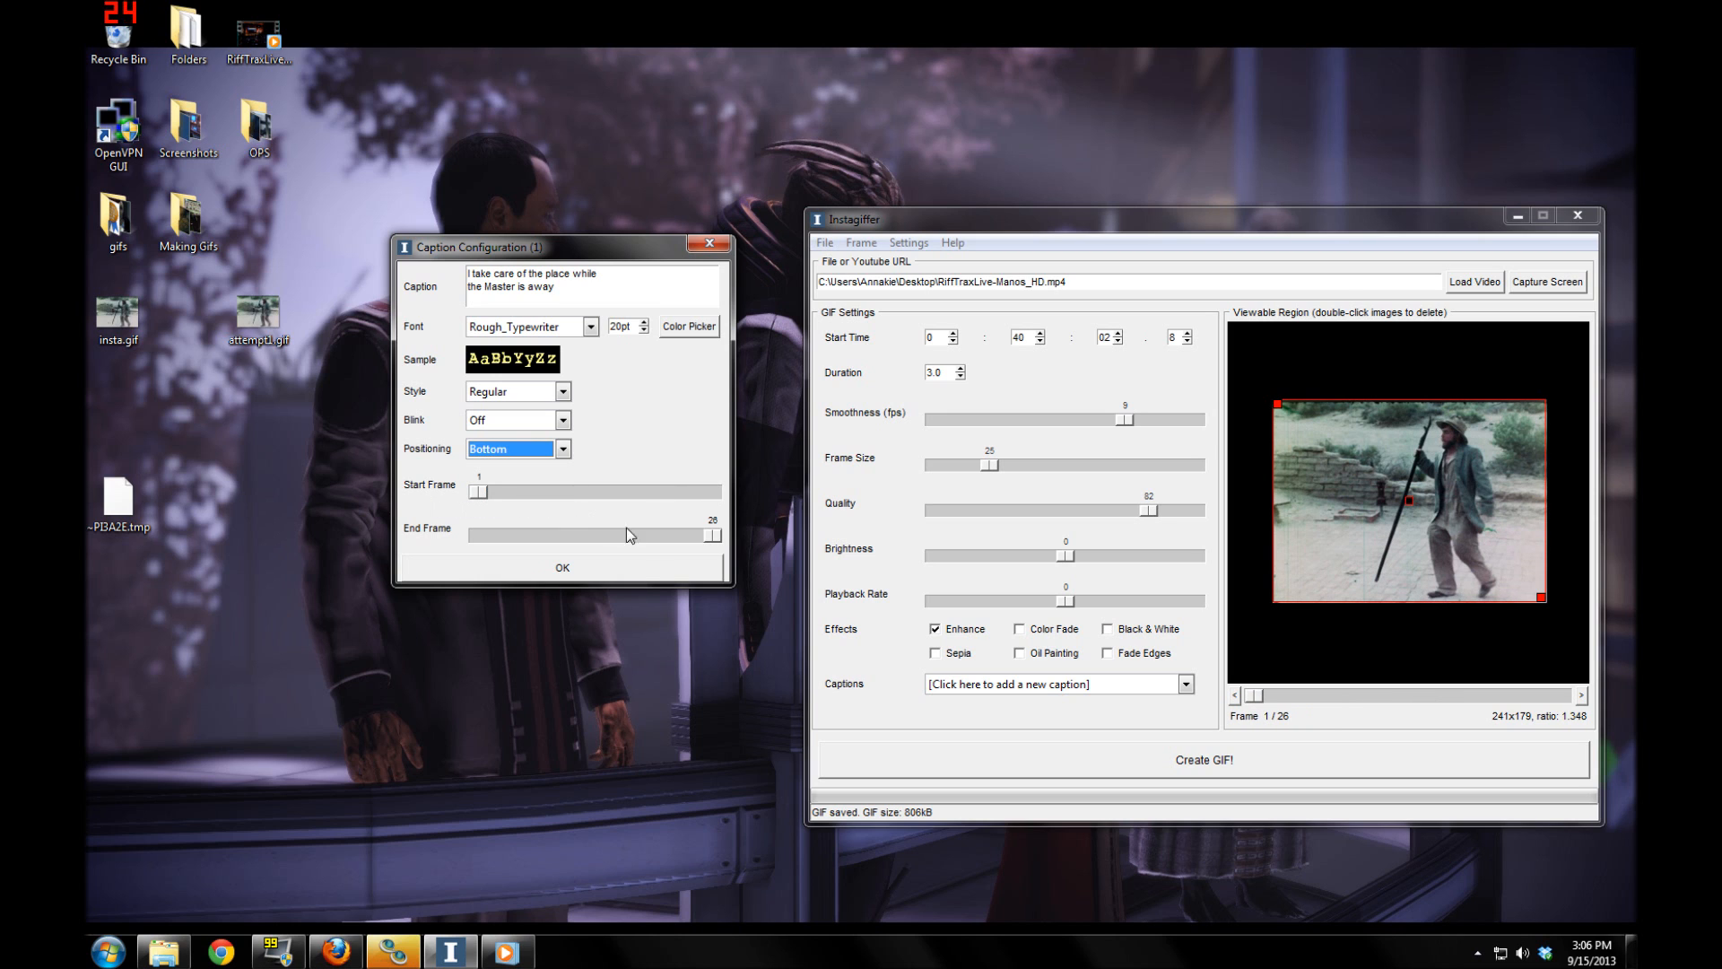
pyautogui.moveTo(704, 542); pyautogui.dragTo(740, 531)
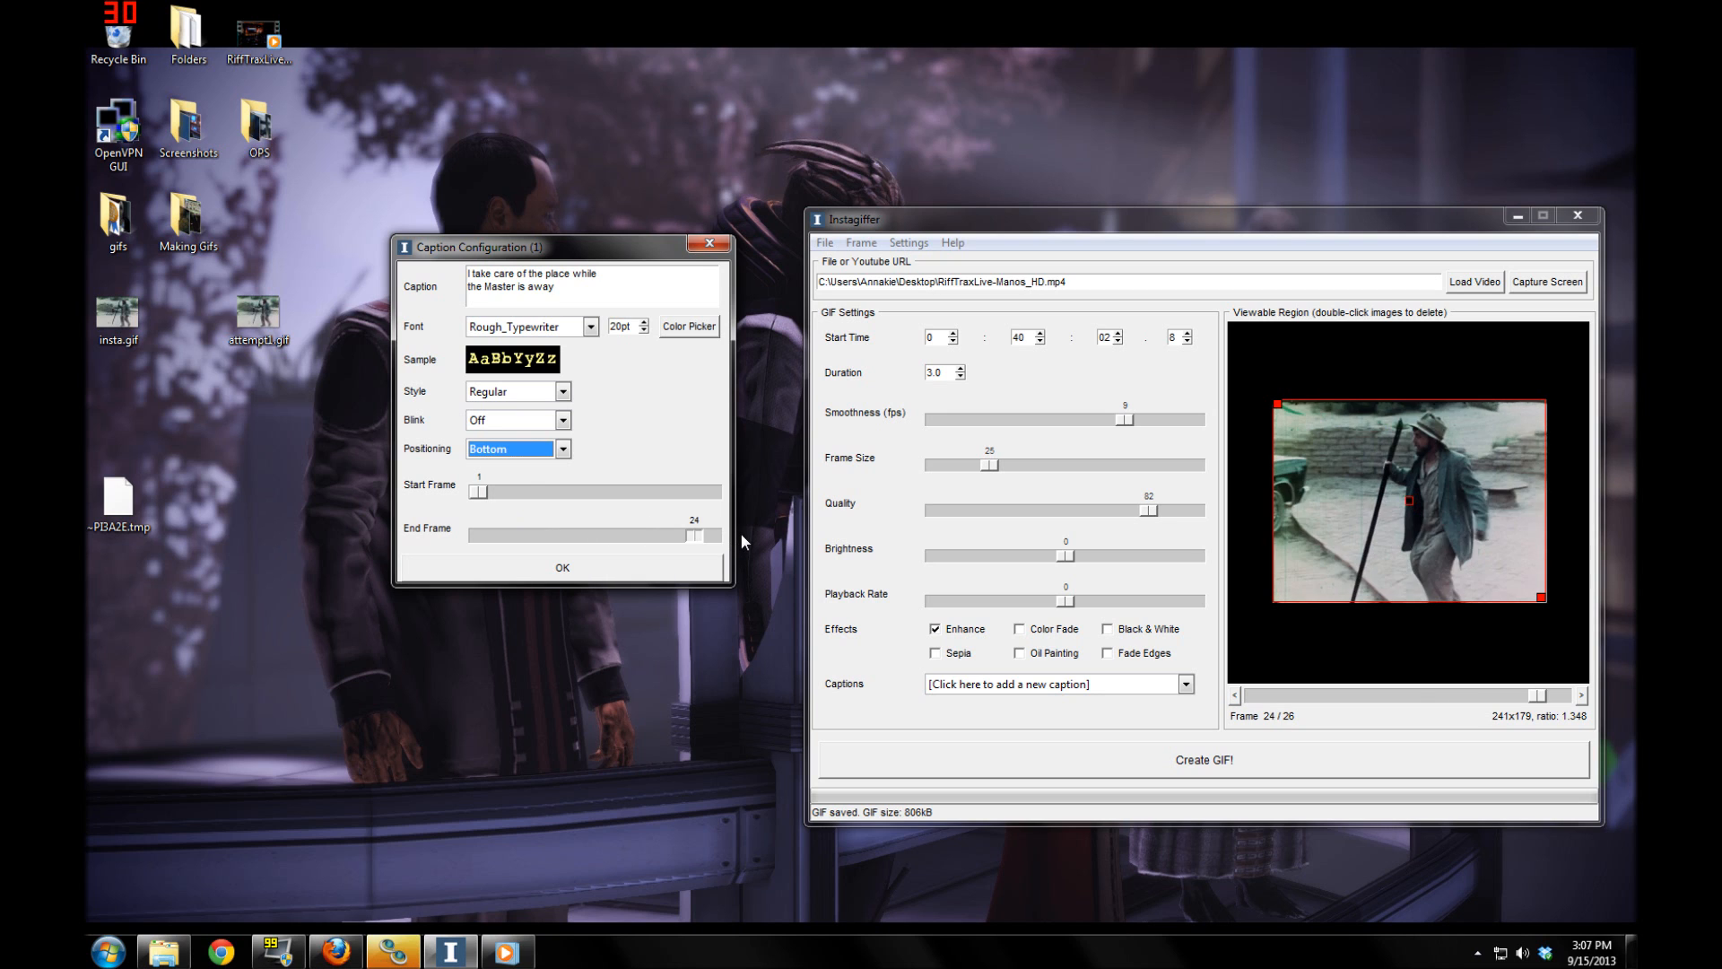
pyautogui.click(529, 564)
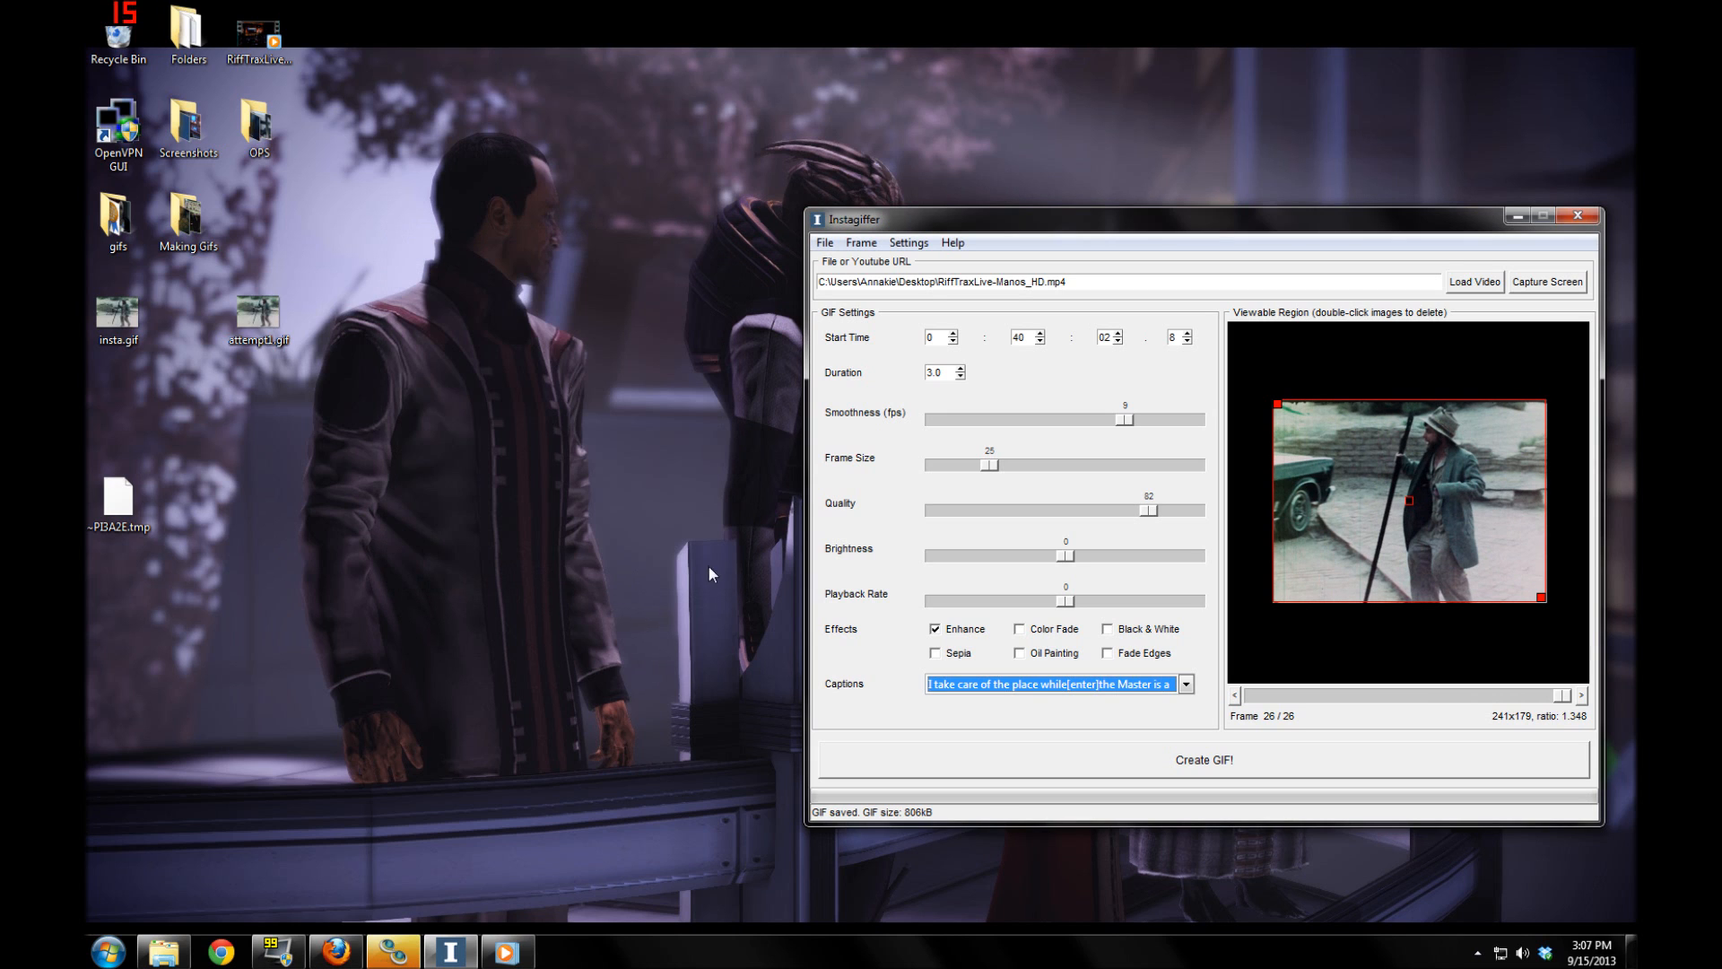
# Create the GIF with the 20pt caption and check how the text fits in the preview
pyautogui.click(1288, 755)
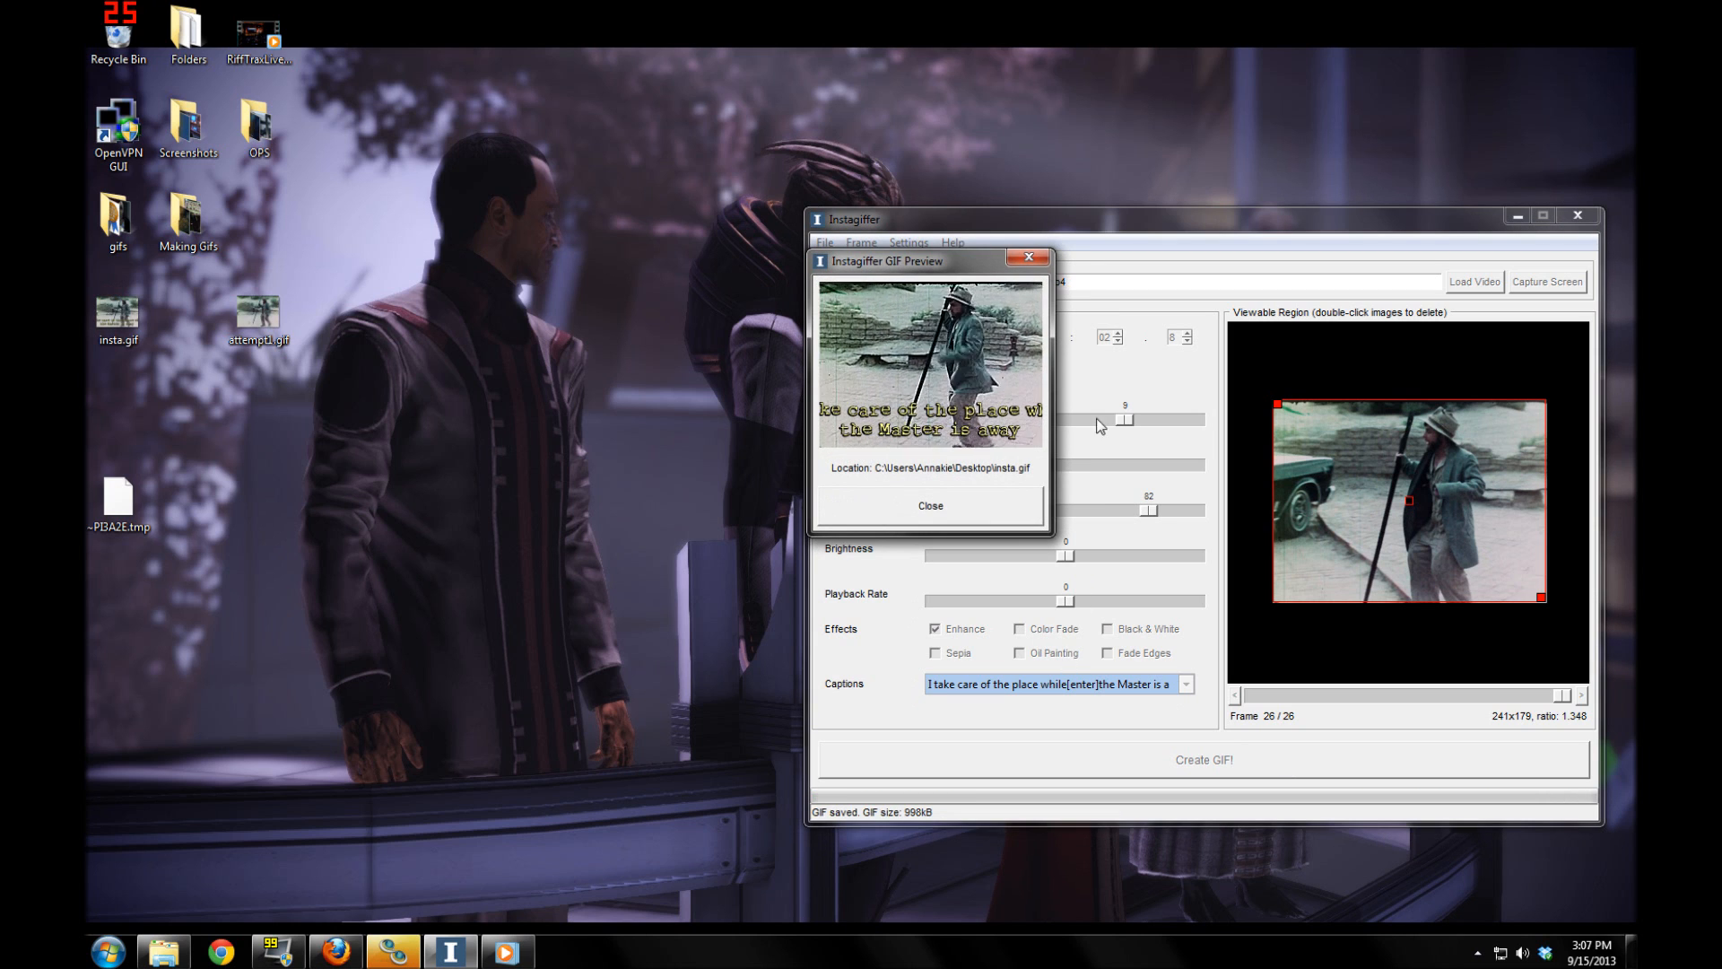
pyautogui.moveTo(923, 269); pyautogui.dragTo(626, 273)
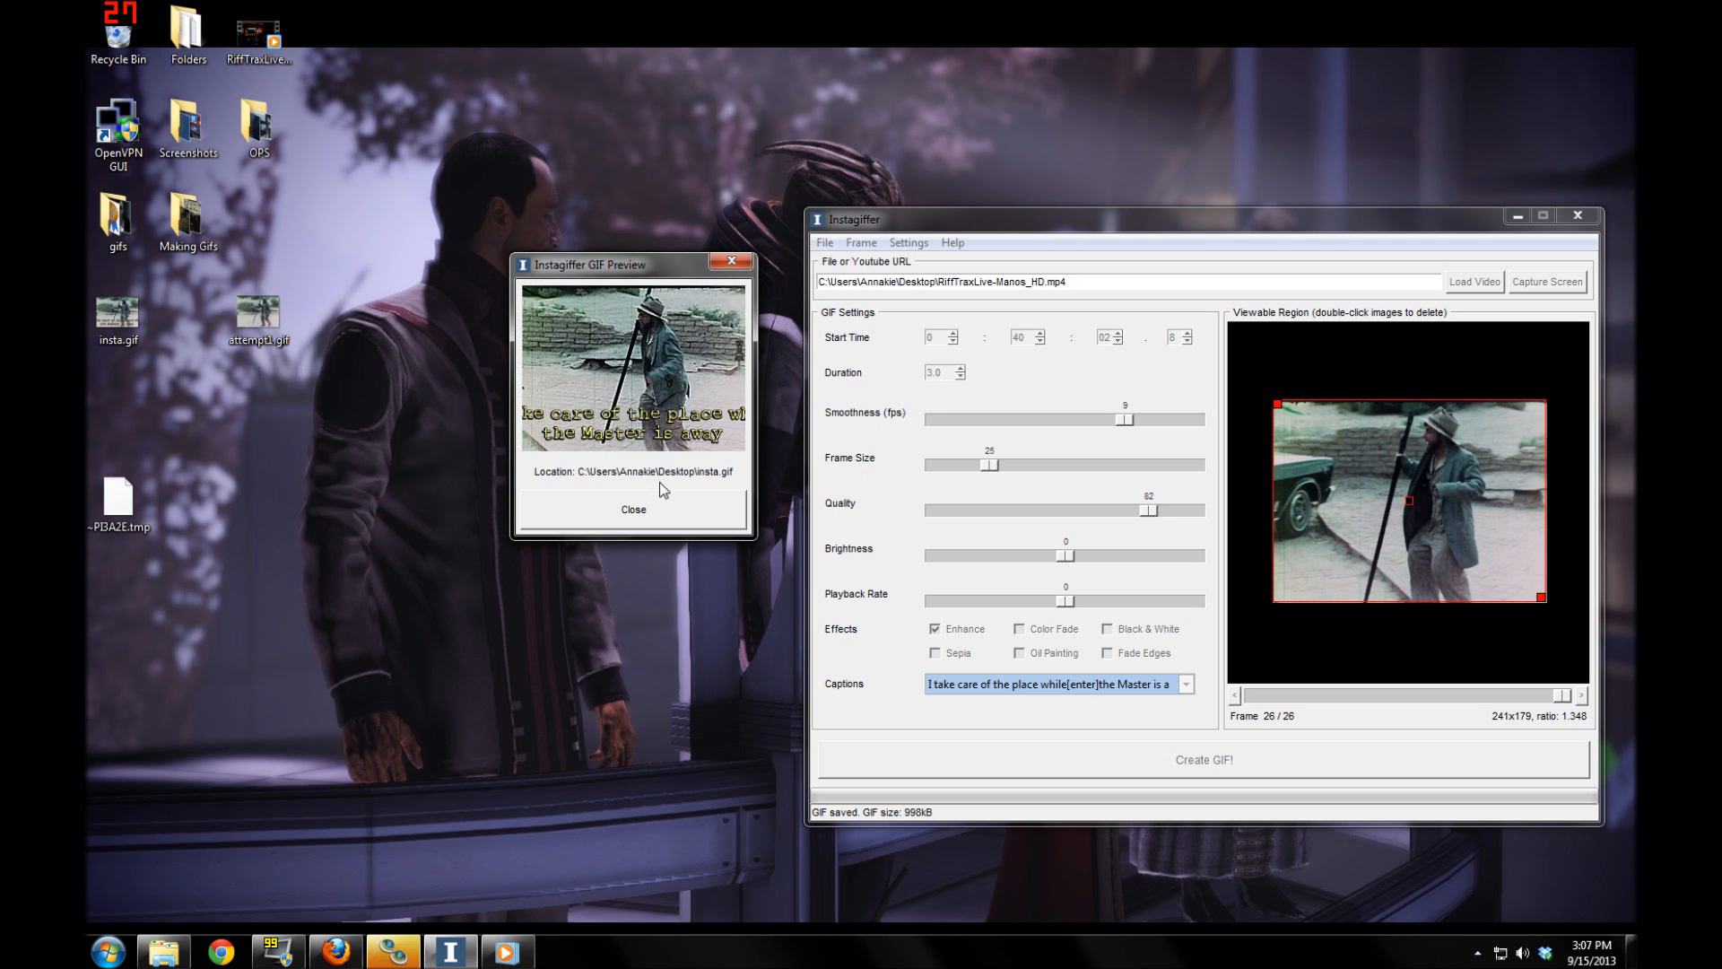
pyautogui.click(651, 507)
# Reopen the existing caption and reduce its font size to 14pt
pyautogui.click(1120, 684)
pyautogui.click(1121, 699)
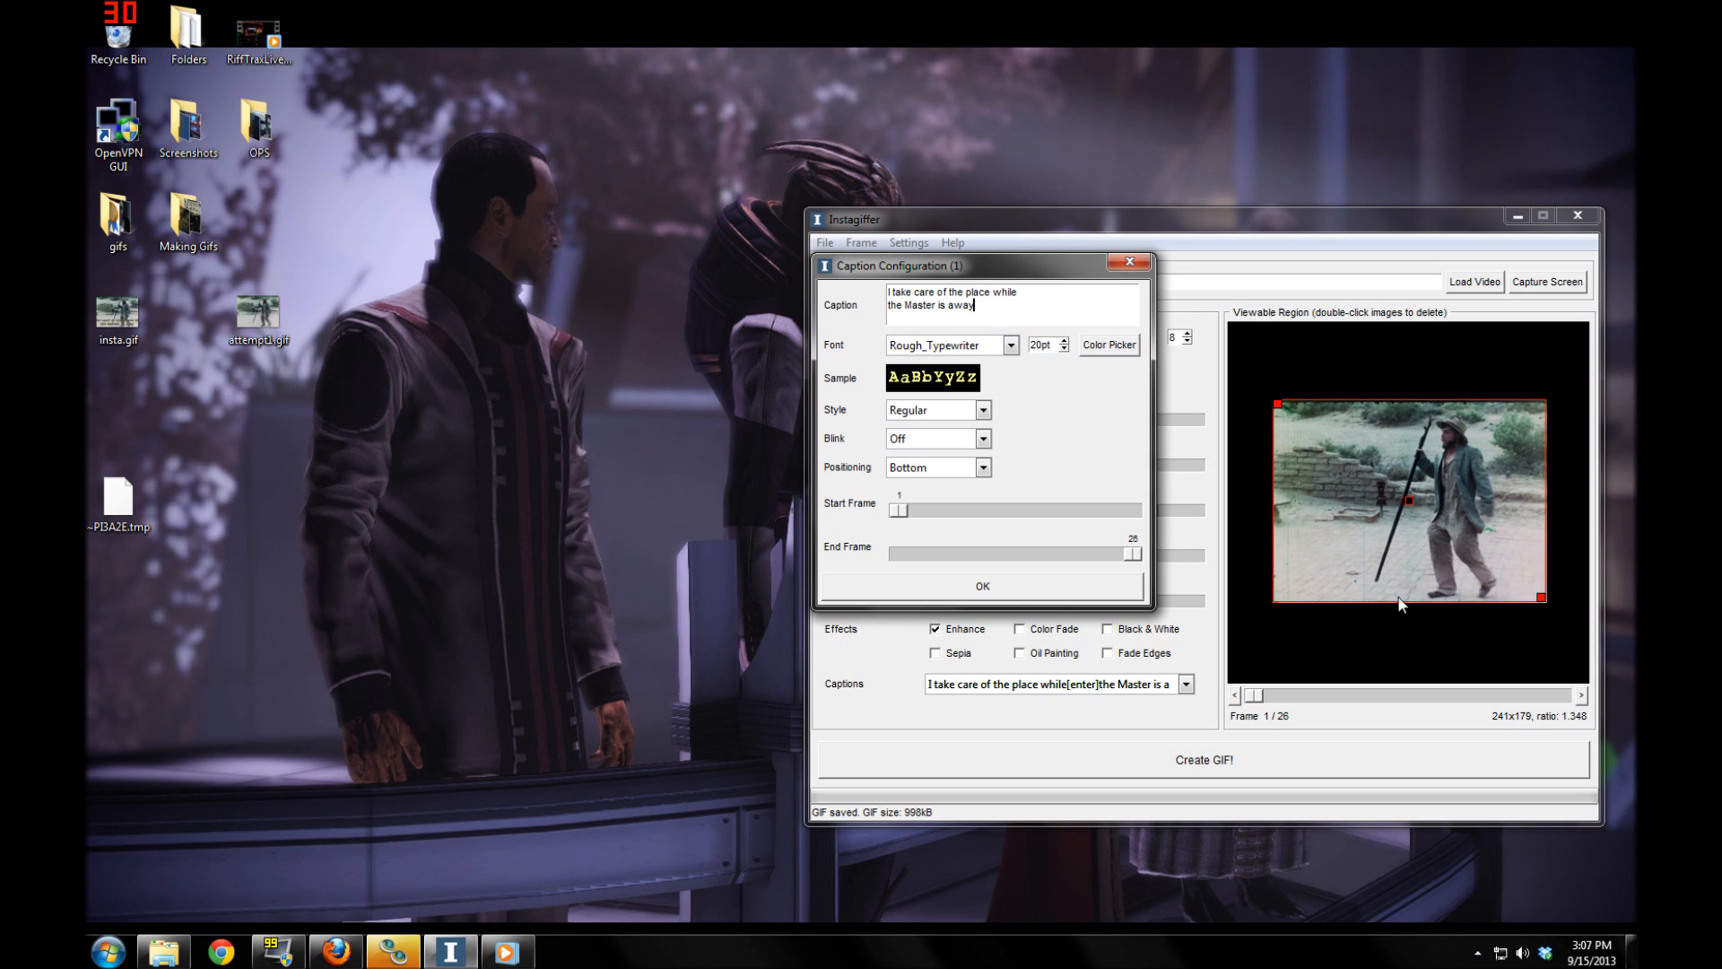
pyautogui.click(1063, 350)
pyautogui.click(950, 578)
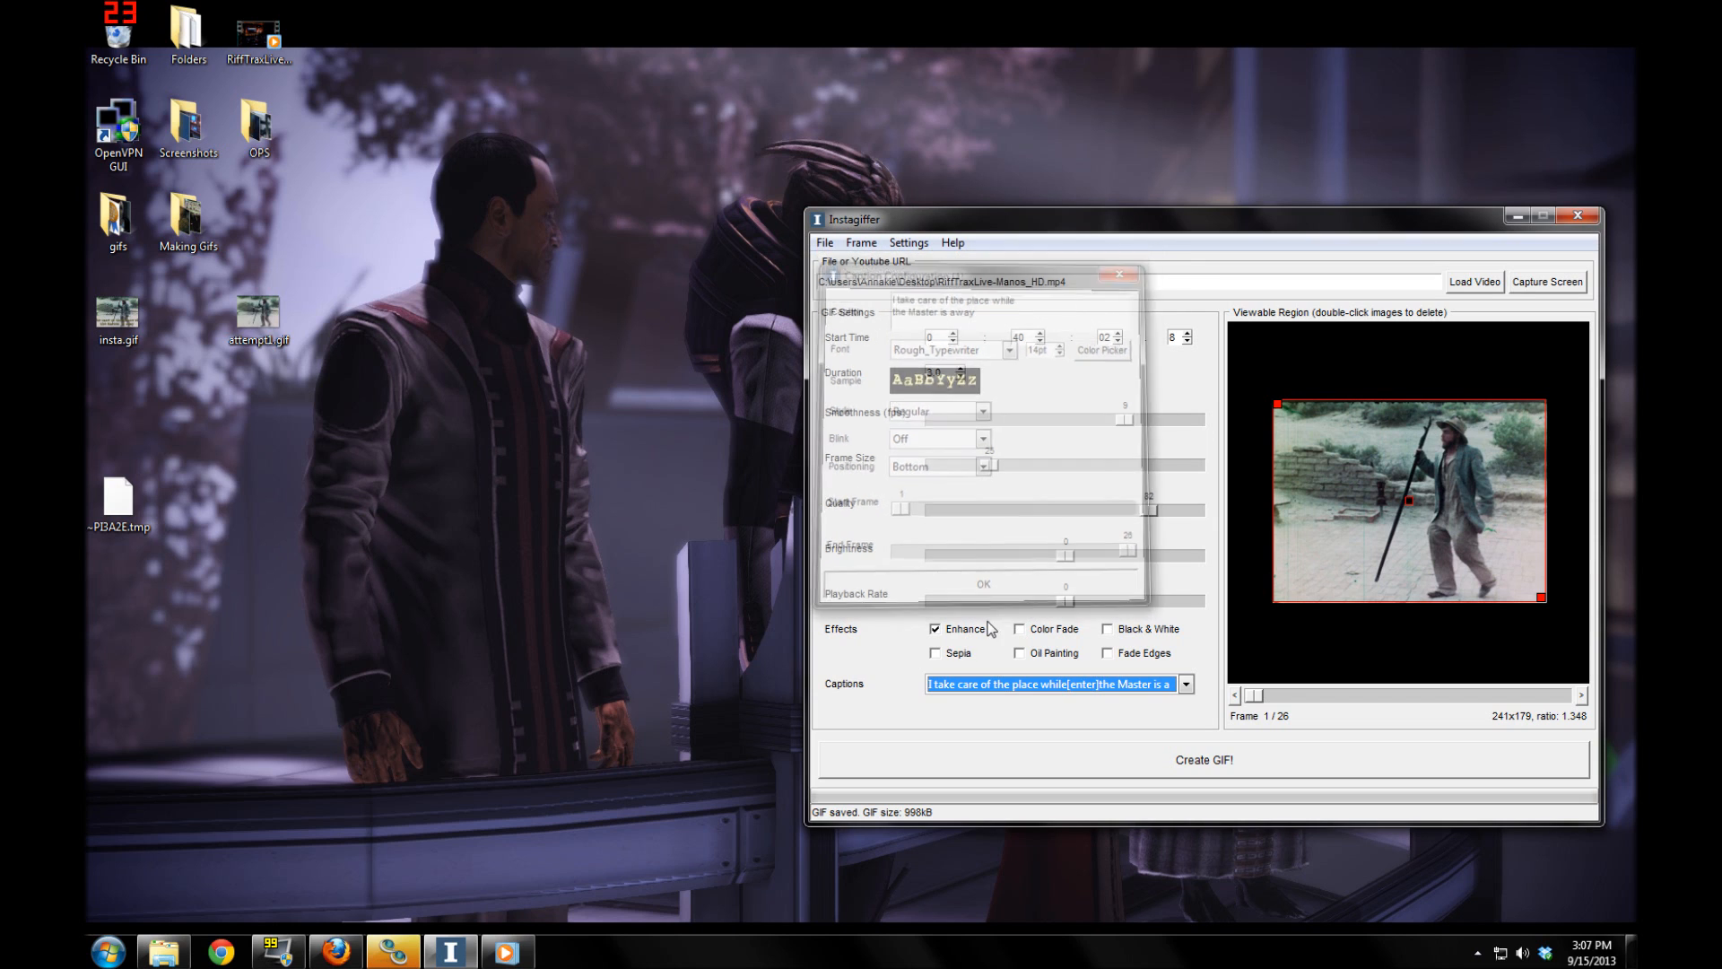
# Create the GIF again with the smaller caption, check its preview, and close the preview
pyautogui.click(1138, 756)
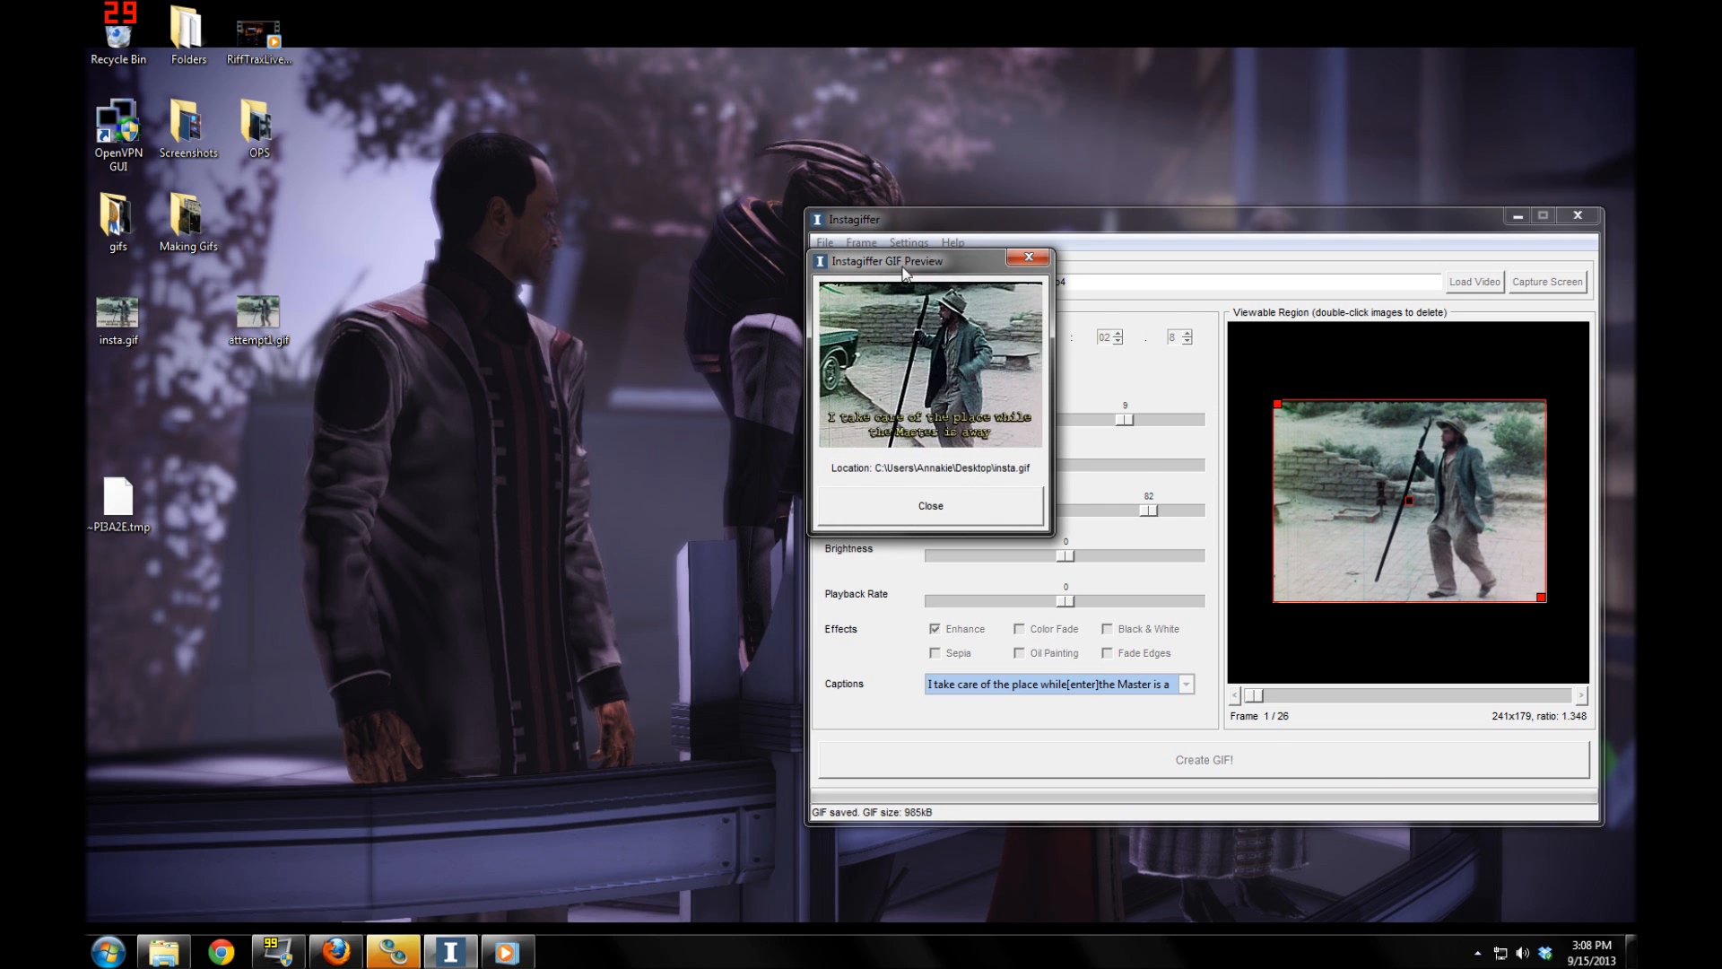
pyautogui.moveTo(924, 259); pyautogui.dragTo(600, 321)
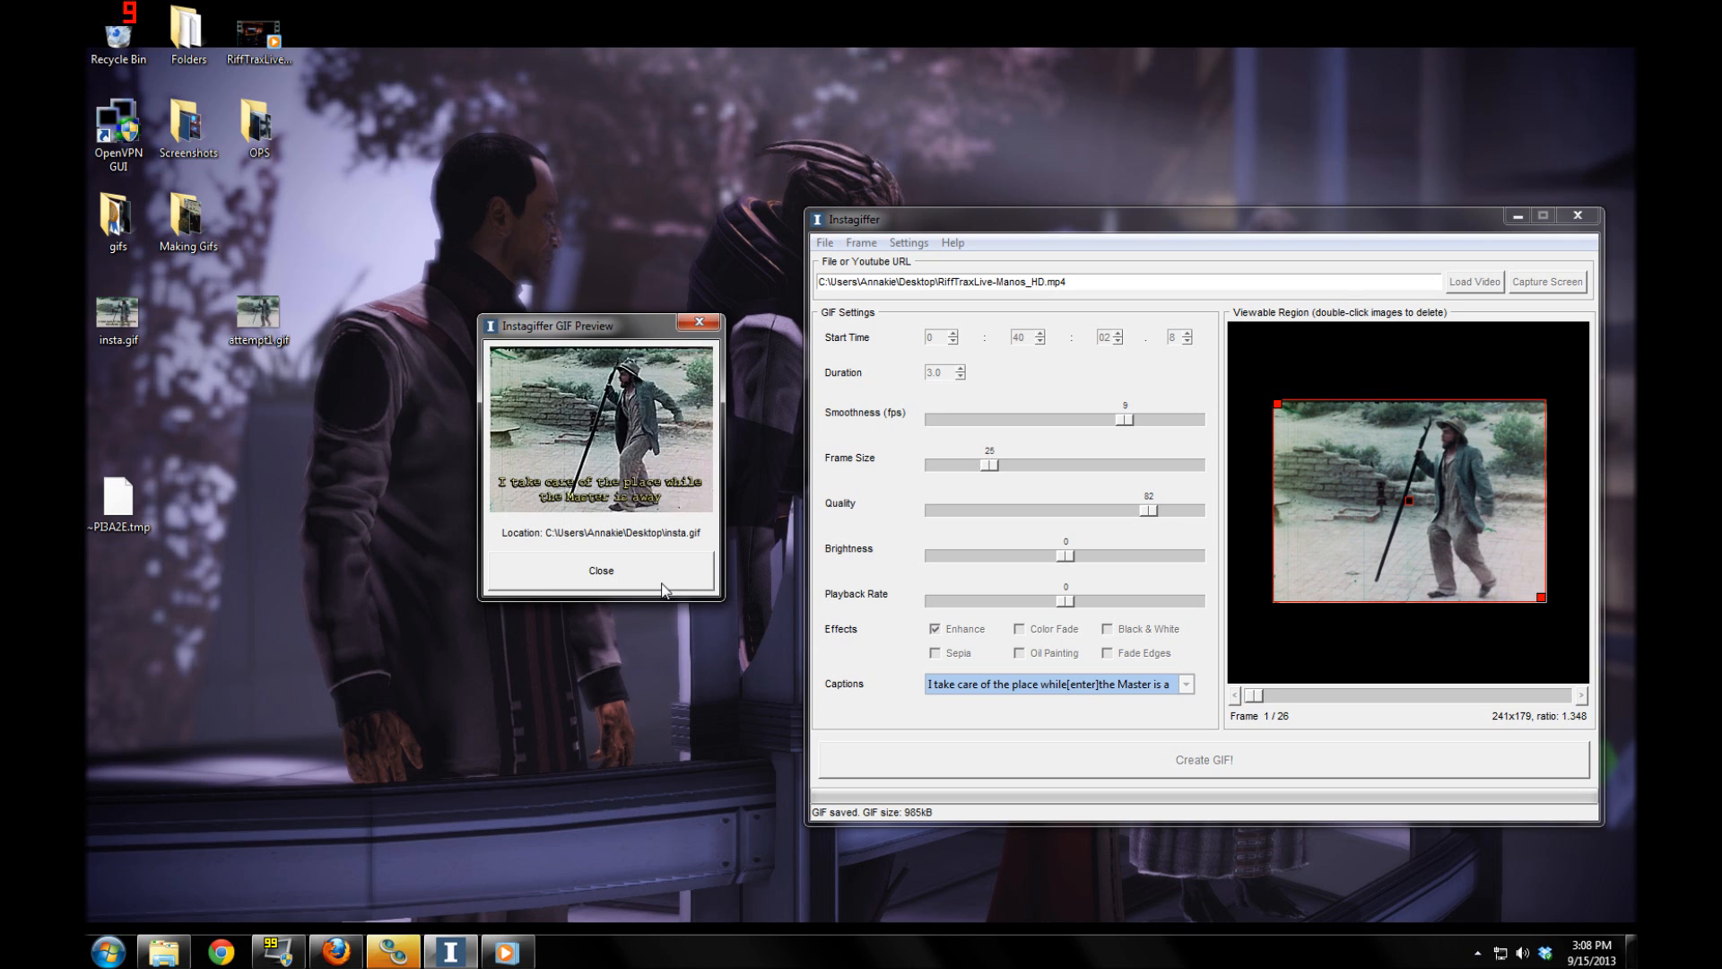
pyautogui.click(601, 570)
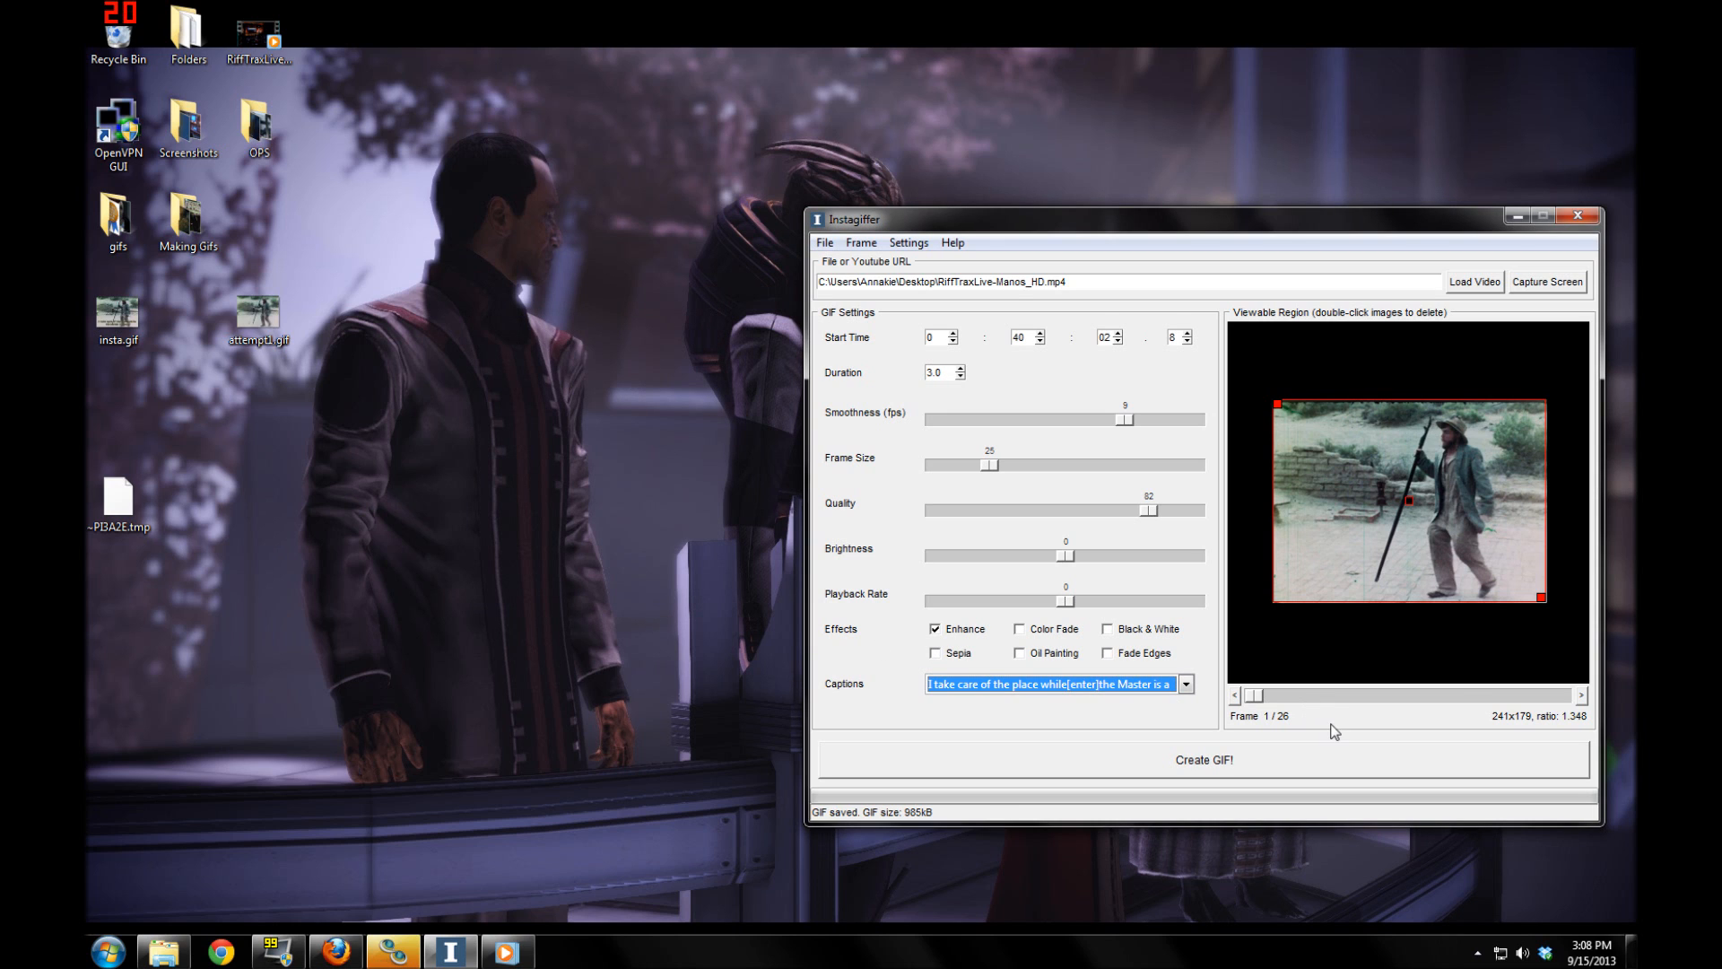